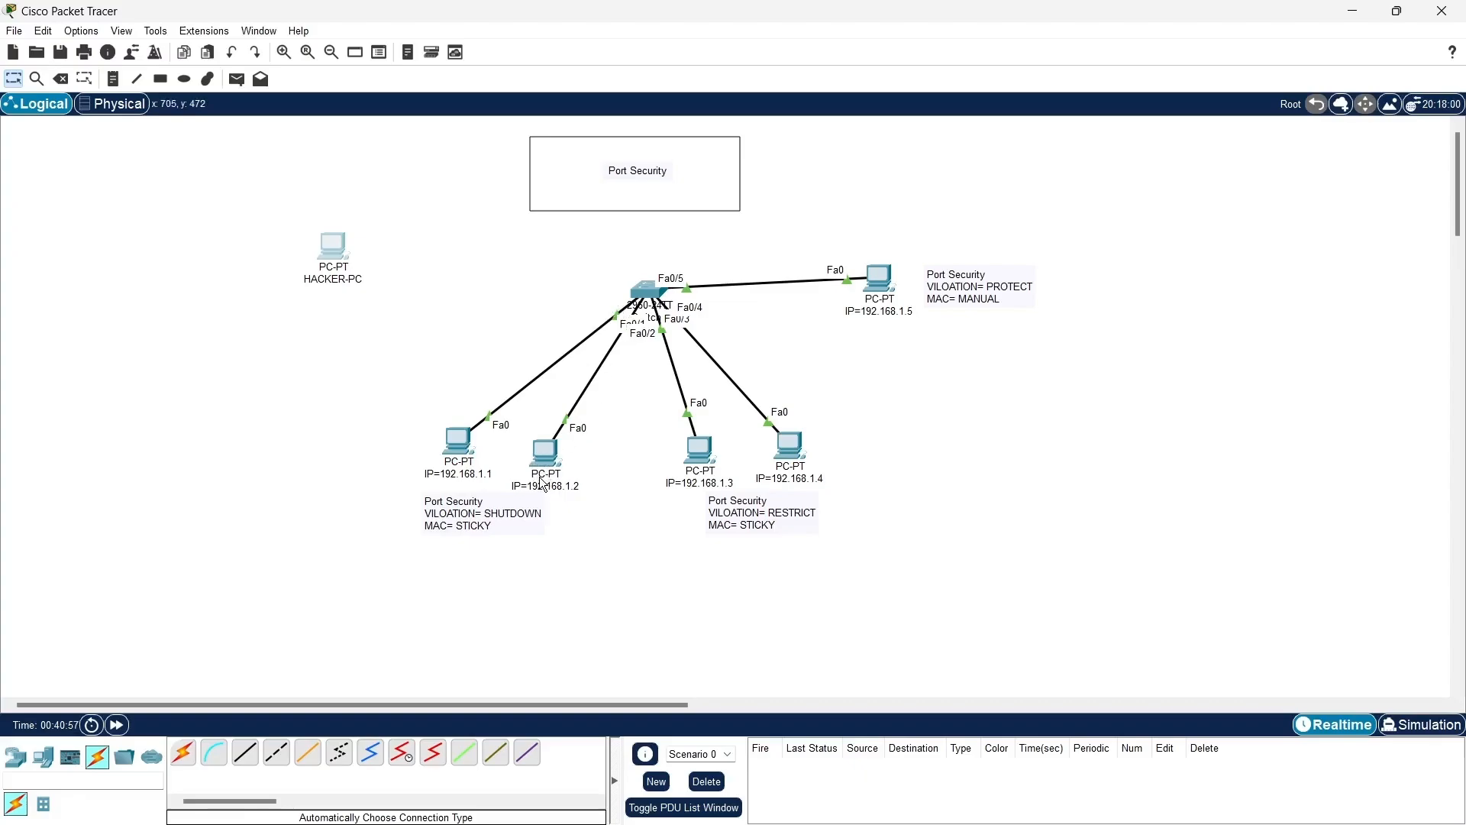
- Open the central switch's command-line interface and place its widened window beside the topology
{"action": "mouse_move", "coordinate": [542, 483]}
{"action": "mouse_move", "coordinate": [890, 303]}
{"action": "left_click", "coordinate": [650, 296]}
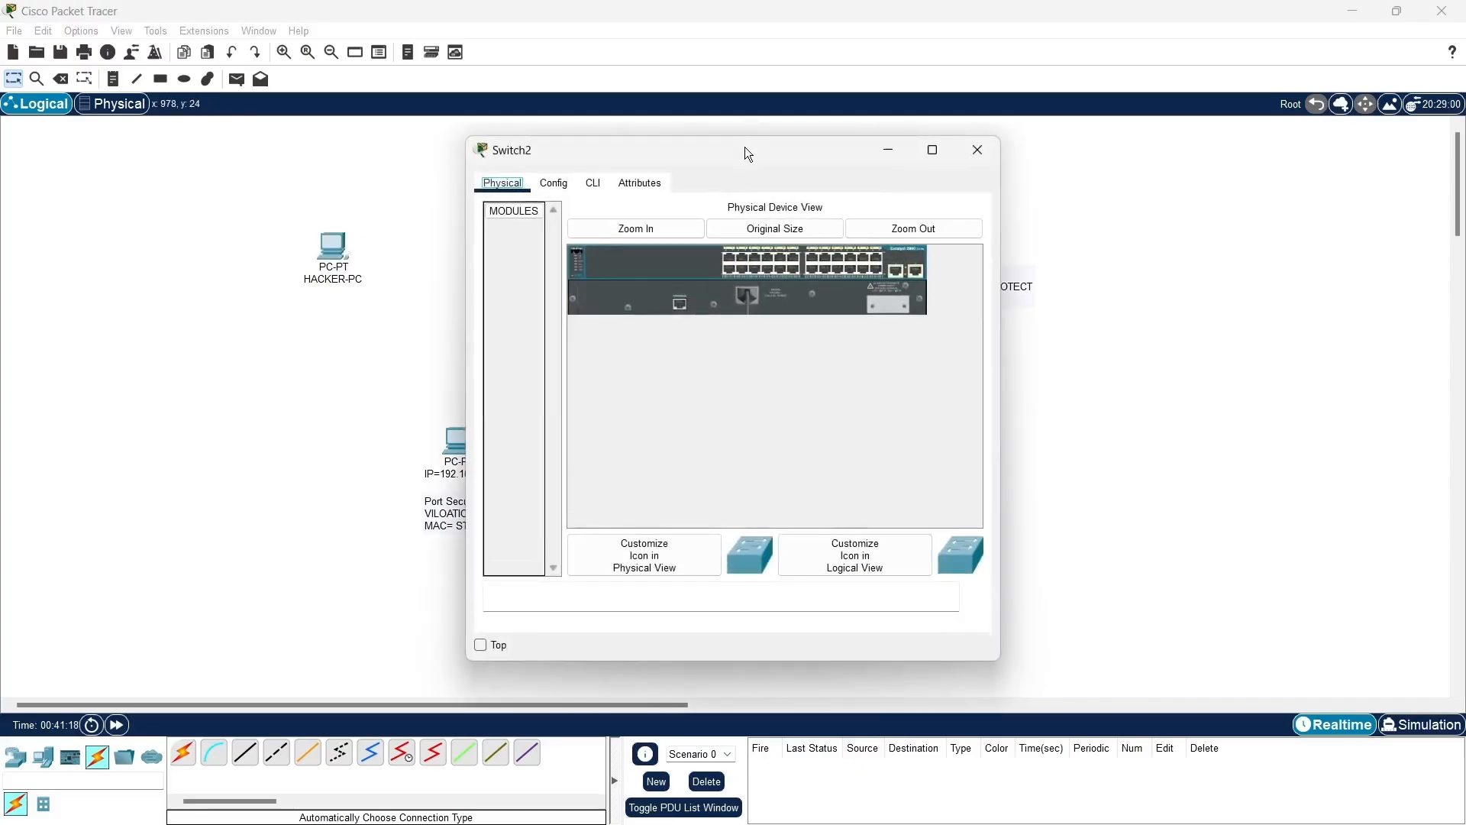
{"action": "left_click_drag", "start_coordinate": [745, 147], "coordinate": [1080, 112]}
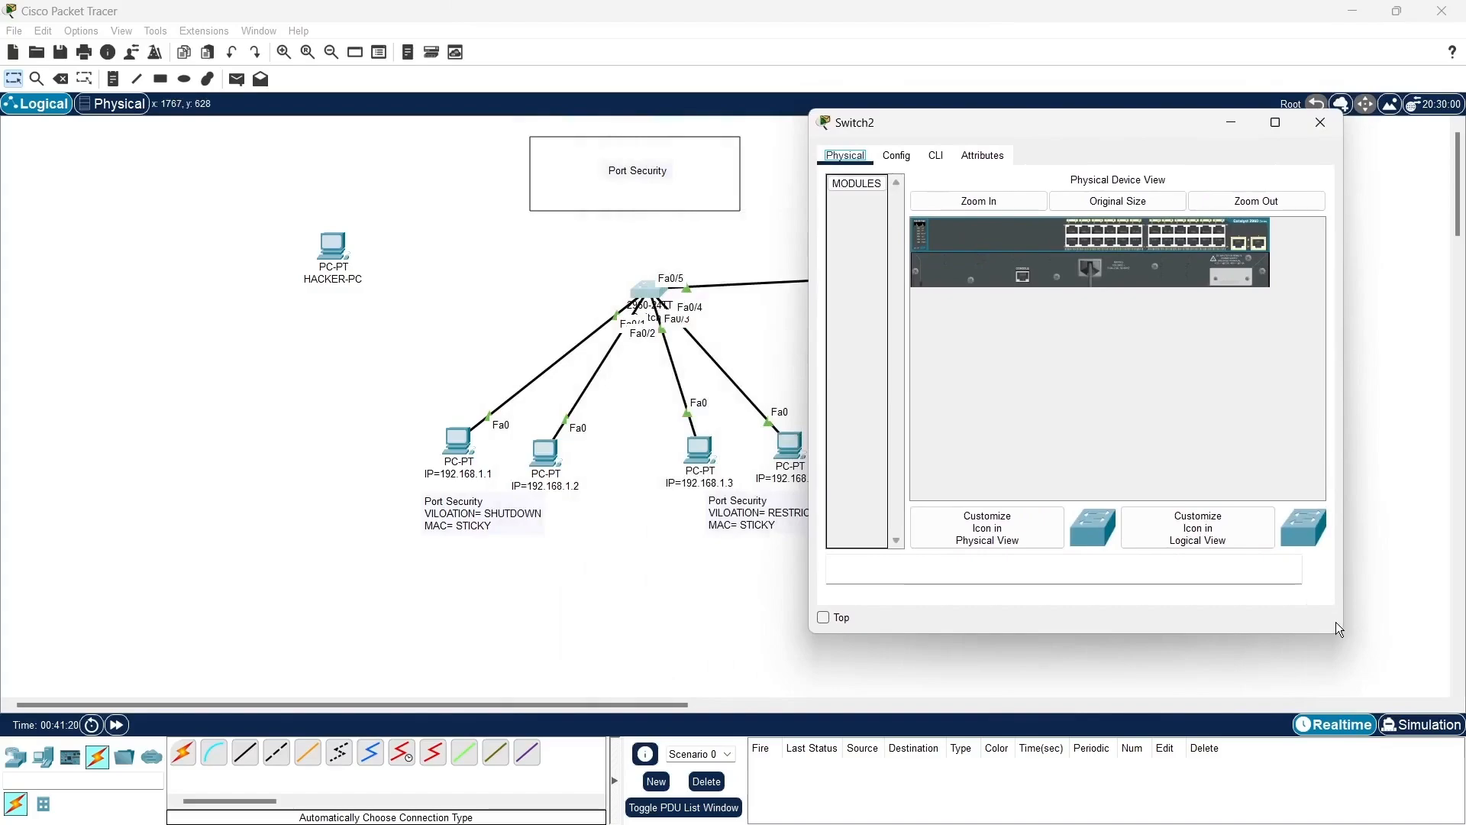
{"action": "left_click_drag", "start_coordinate": [1336, 627], "coordinate": [1459, 631]}
{"action": "left_click", "coordinate": [936, 156]}
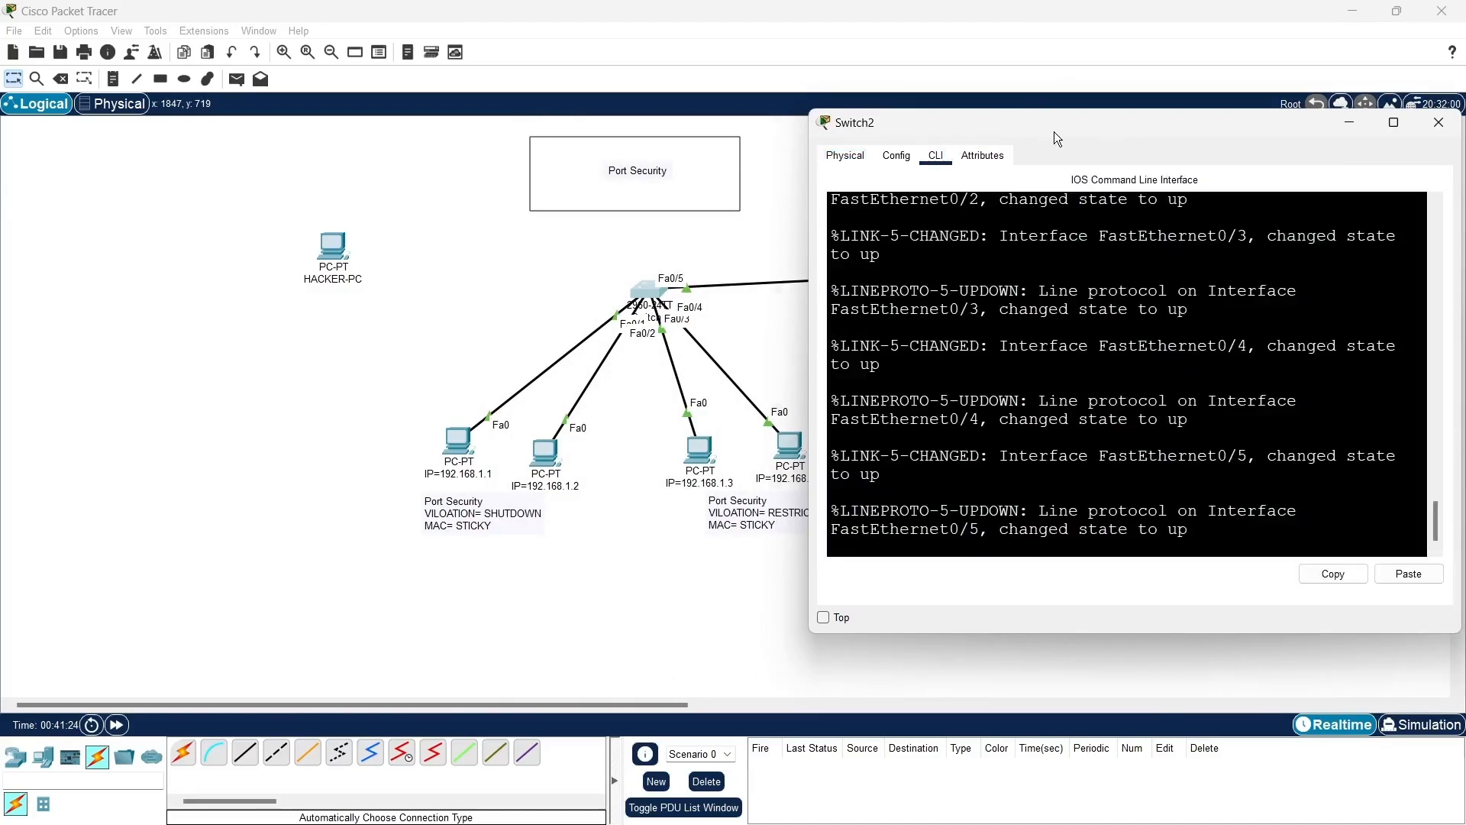
{"action": "left_click_drag", "start_coordinate": [1054, 131], "coordinate": [991, 118]}
- Enter privileged EXEC mode on the switch and start global configuration with conf t
{"action": "key", "text": "Return"}
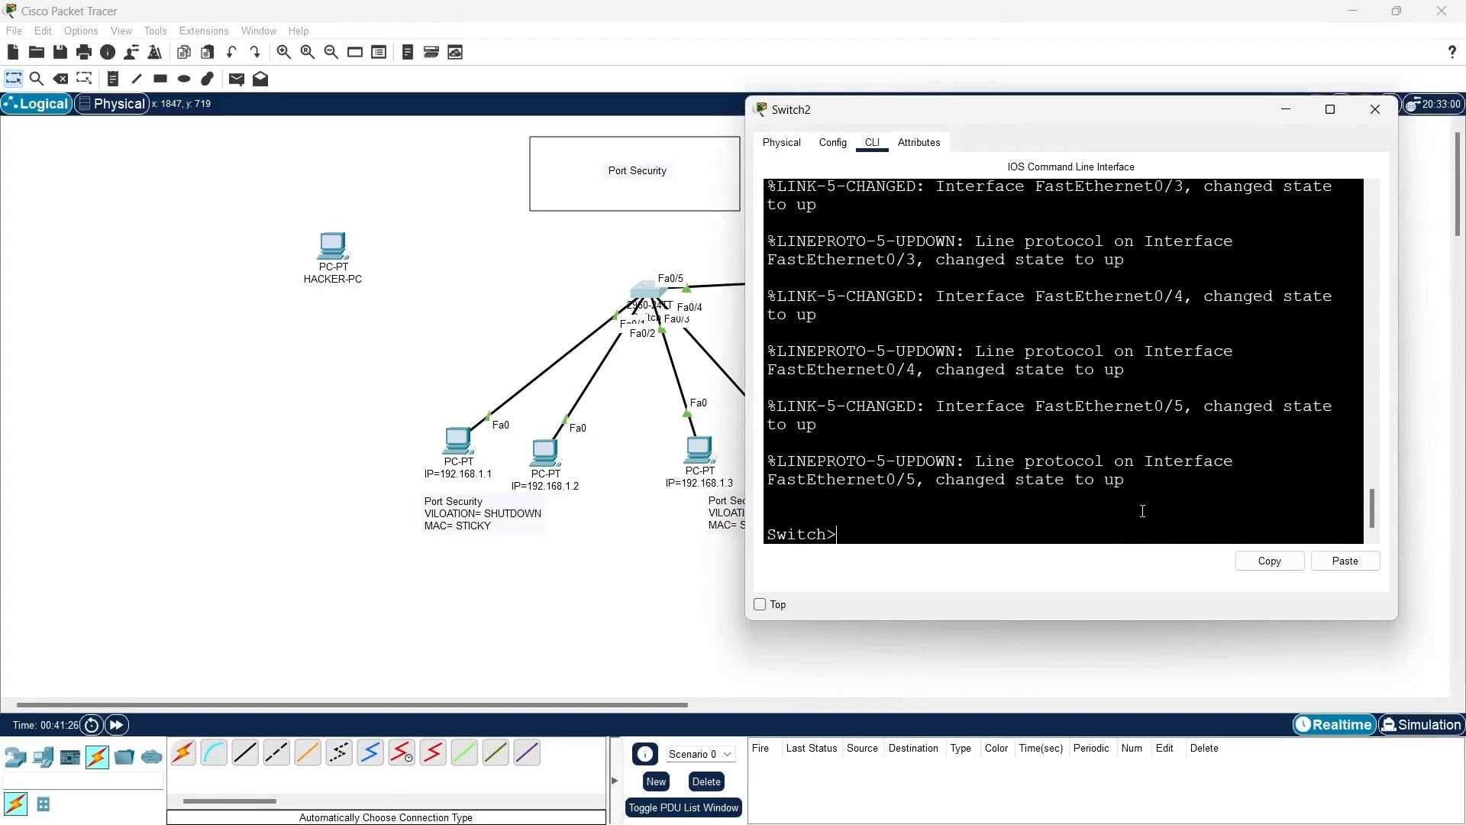
{"action": "key", "text": "Return"}
{"action": "type", "text": "en"}
{"action": "key", "text": "Tab"}
{"action": "key", "text": "Return"}
{"action": "type", "text": "conf t"}
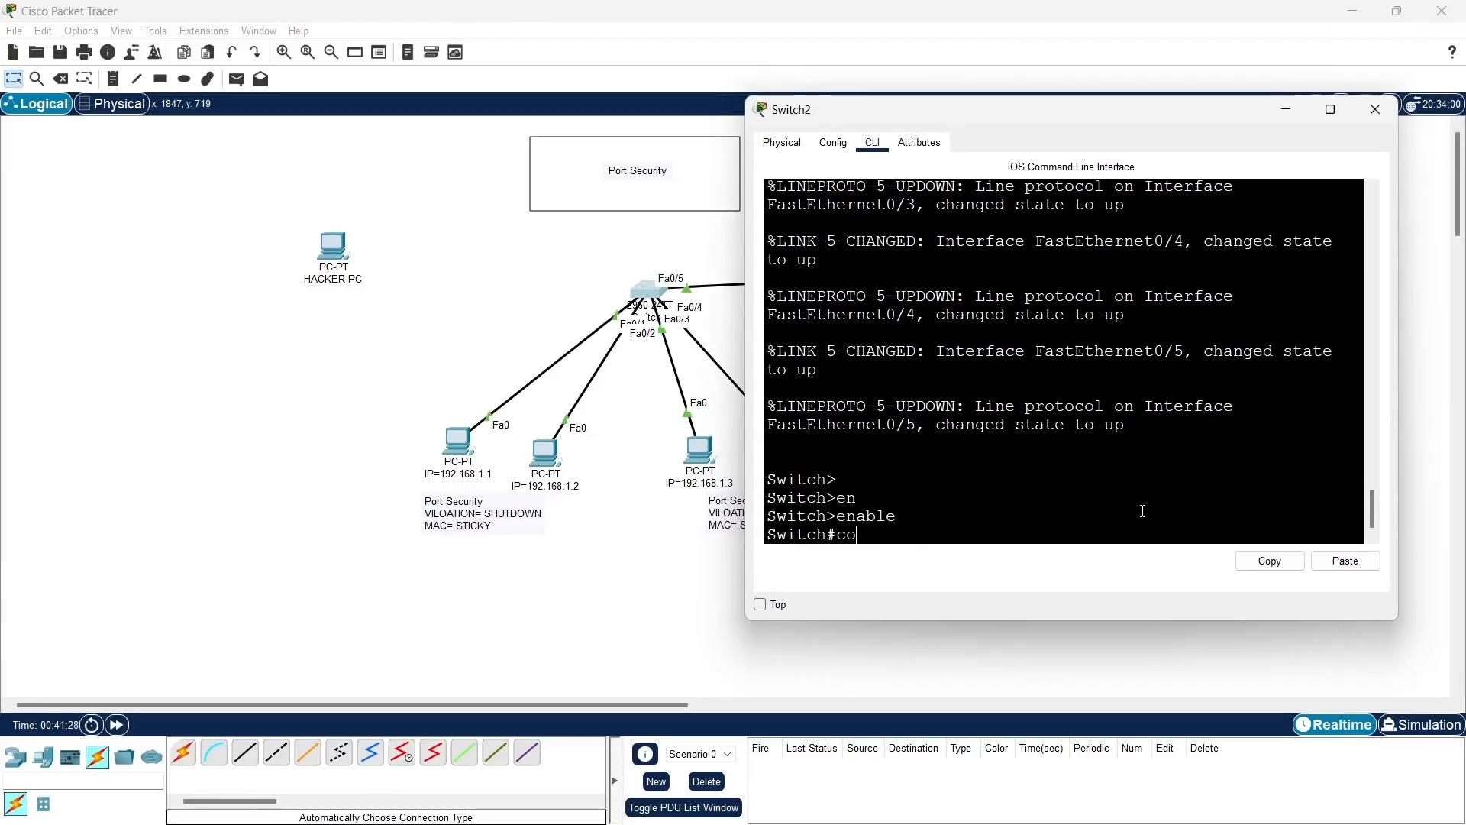
{"action": "key", "text": "Return"}
- Set the switch's hostname to SW1
{"action": "type", "text": "ho"}
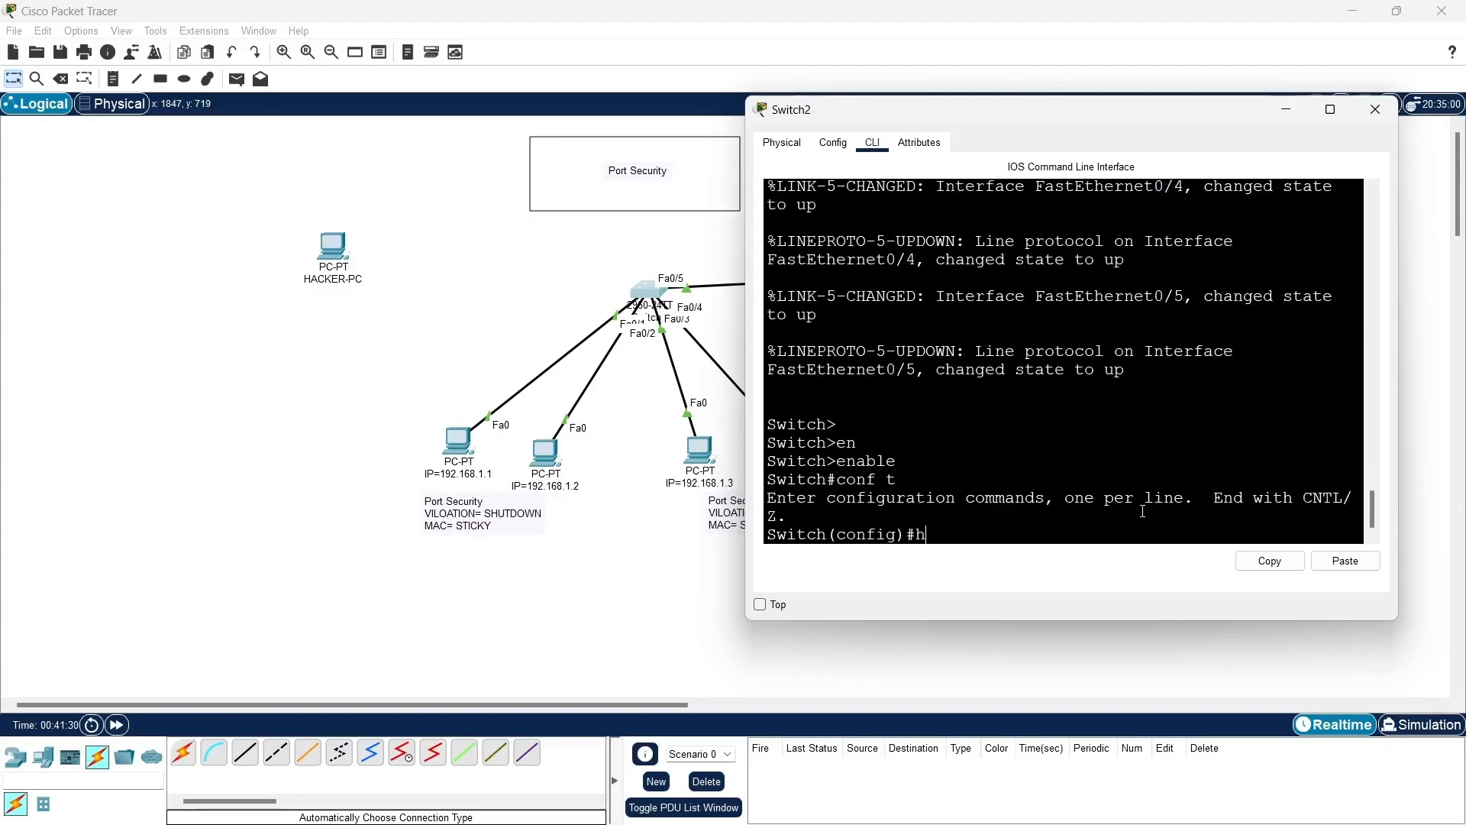
{"action": "key", "text": "Tab"}
{"action": "type", "text": "SW1"}
{"action": "key", "text": "Return"}
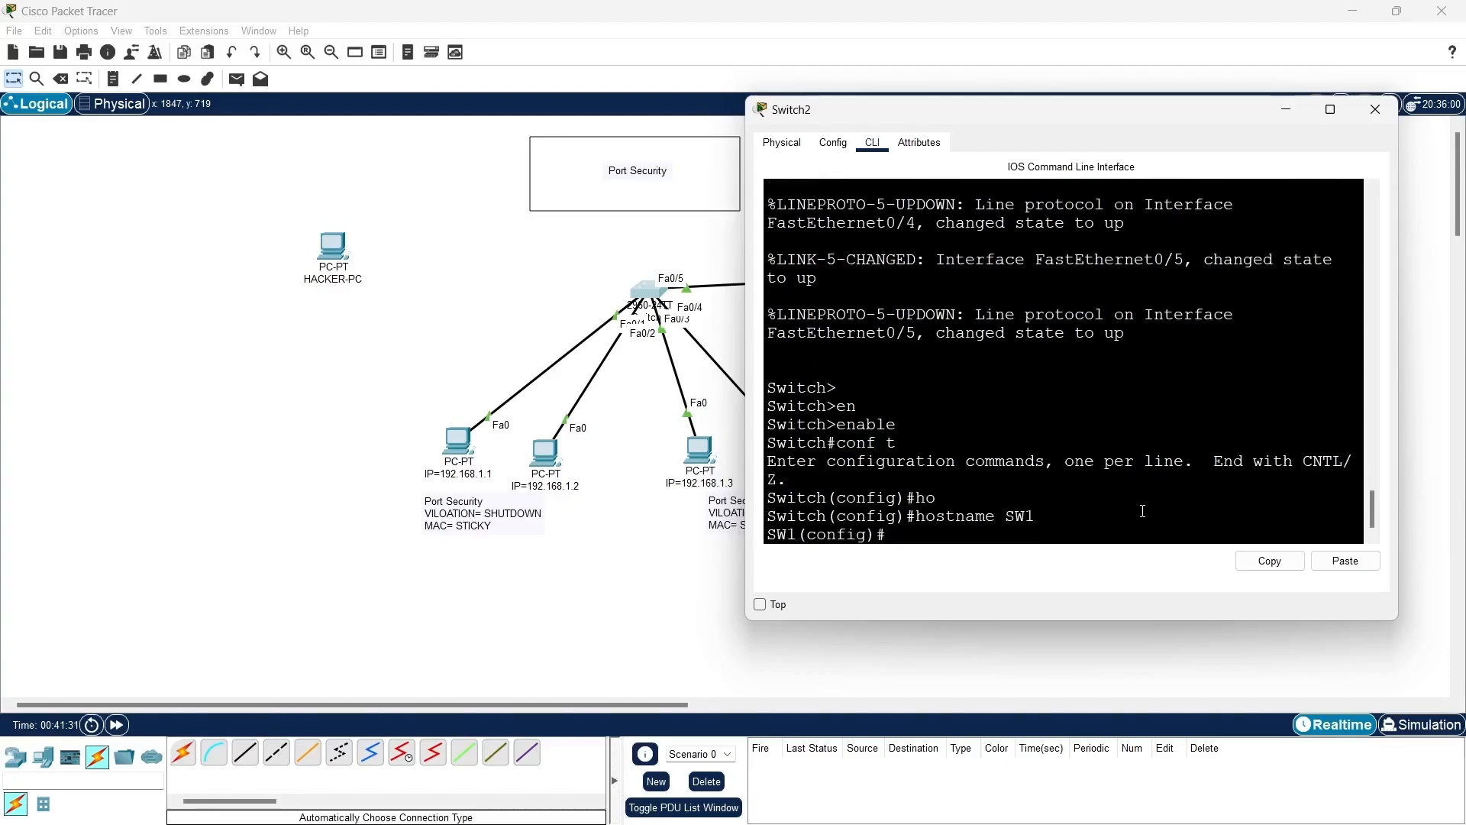
- Configure interface range f0/1-2 with switchport mode access
{"action": "type", "text": "int ran f0/1-2"}
{"action": "key", "text": "Return"}
{"action": "type", "text": "sw"}
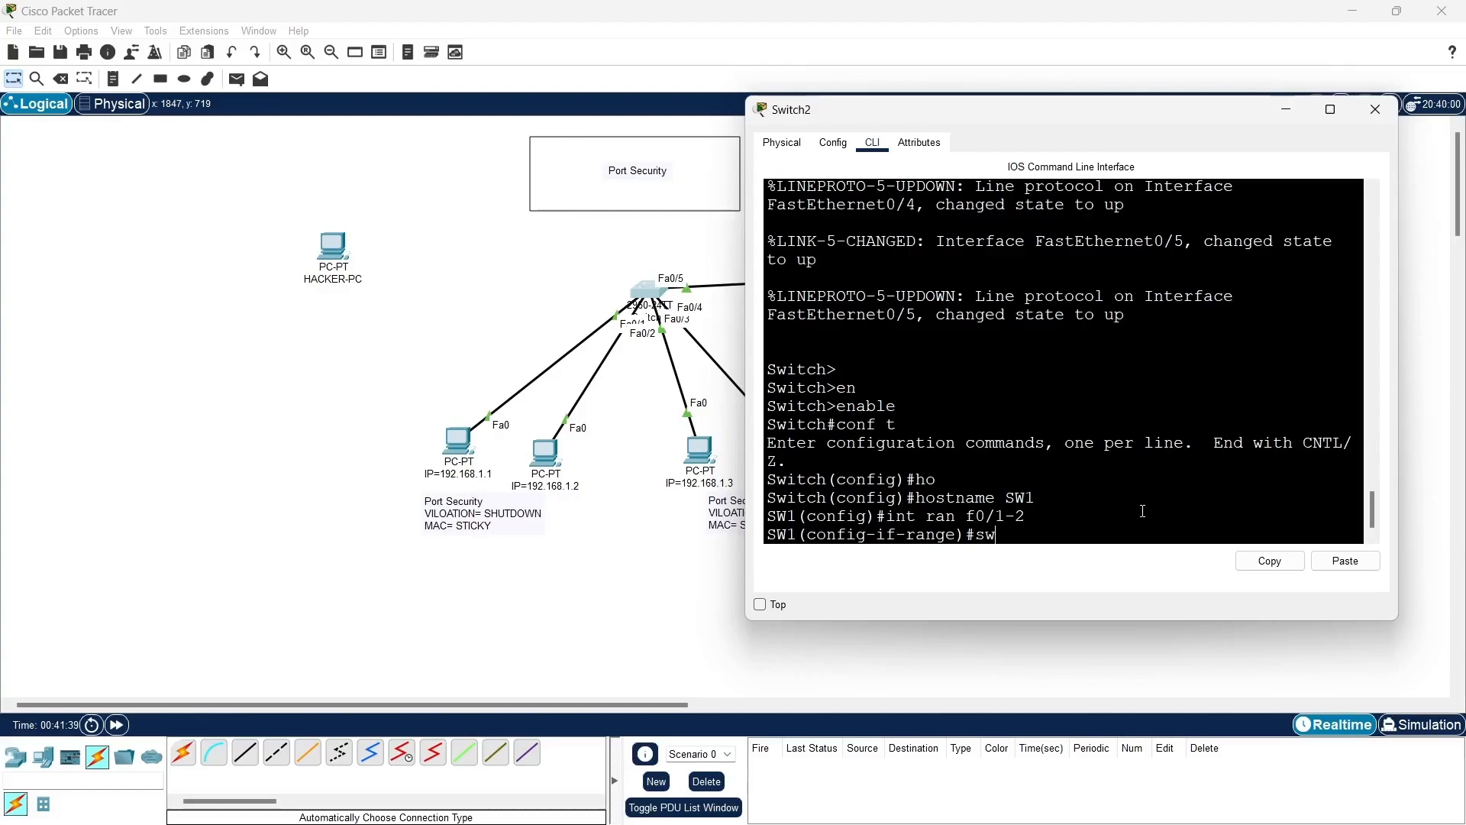
{"action": "key", "text": "Tab"}
{"action": "type", "text": "m"}
{"action": "key", "text": "Tab"}
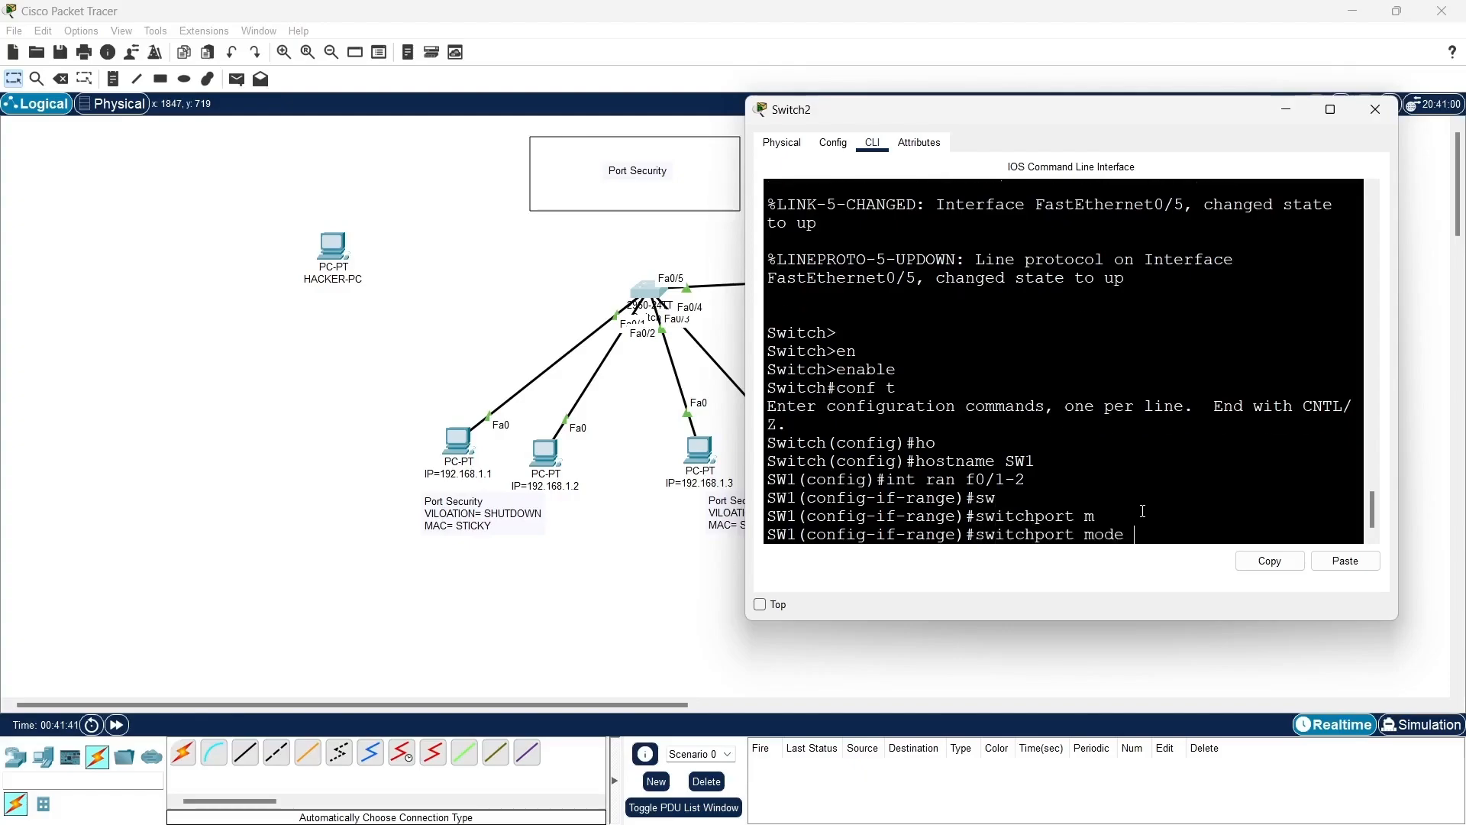
{"action": "type", "text": "ac"}
{"action": "key", "text": "Tab"}
{"action": "key", "text": "Return"}
{"action": "key", "text": "Return"}
{"action": "key", "text": "Return"}
{"action": "key", "text": "Return"}
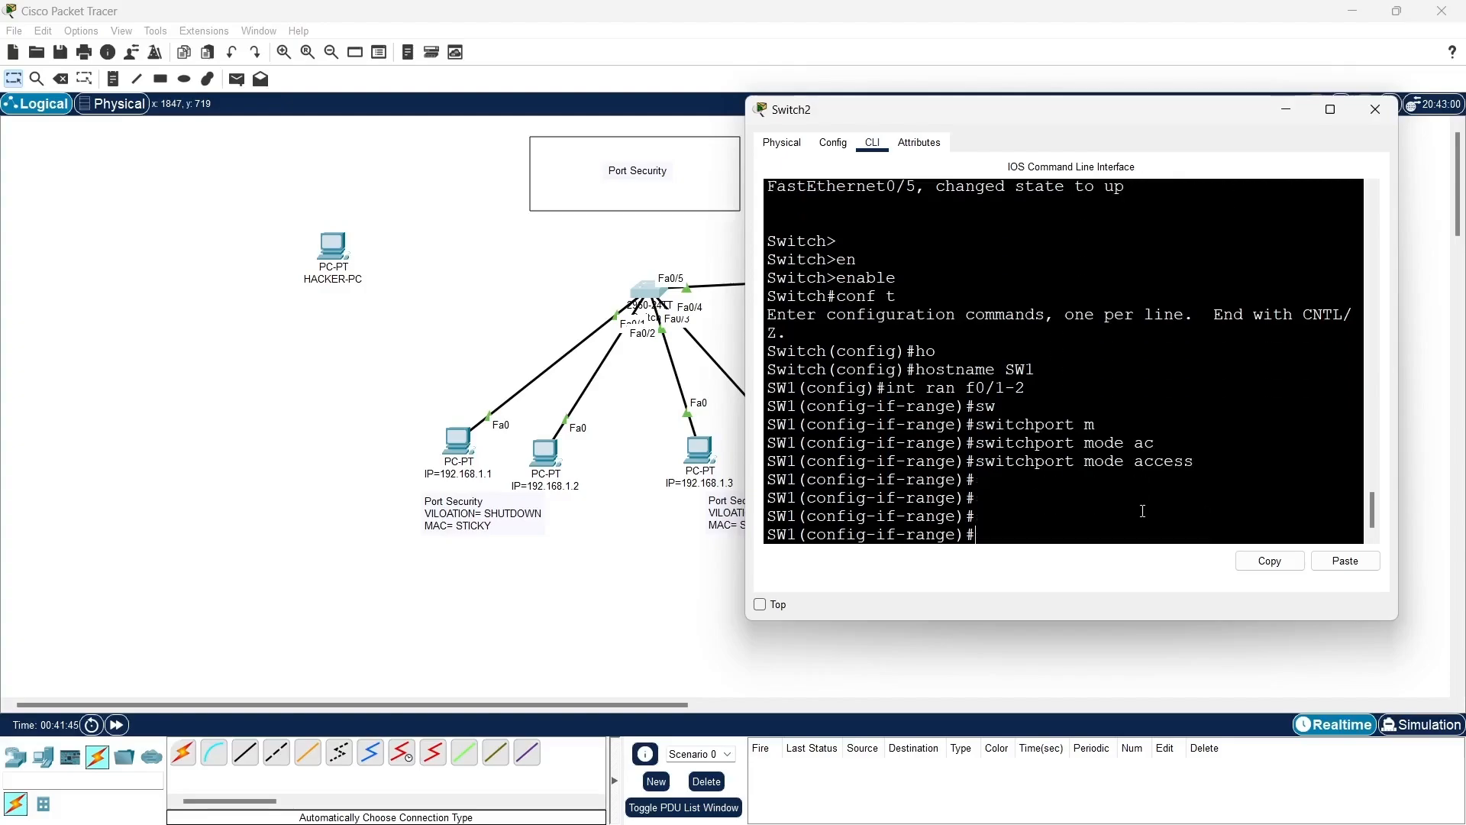
- Enable switchport port-security on interfaces f0/1-2
{"action": "type", "text": "sw"}
{"action": "key", "text": "Tab"}
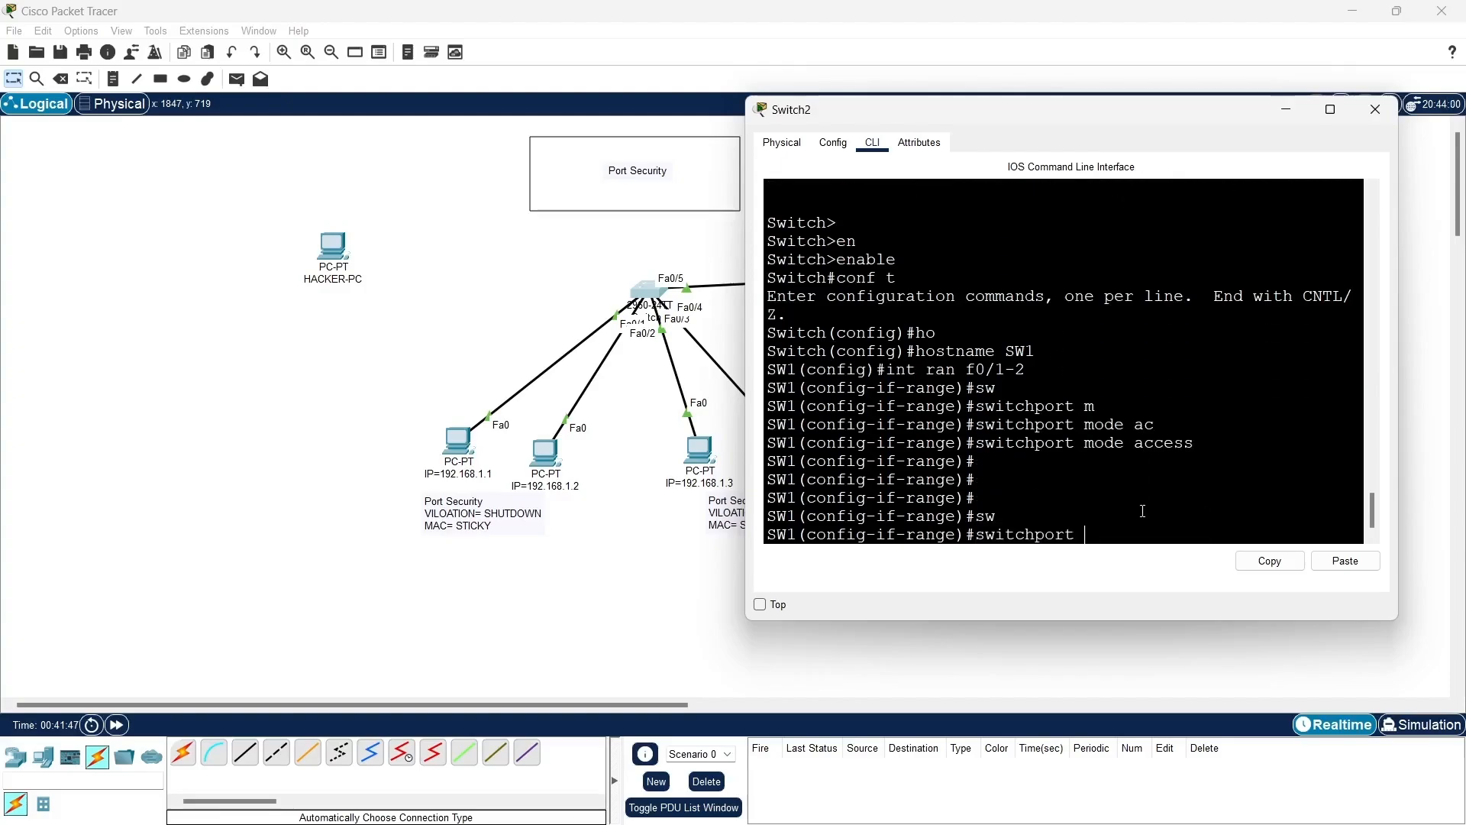
{"action": "type", "text": "po"}
{"action": "key", "text": "Tab"}
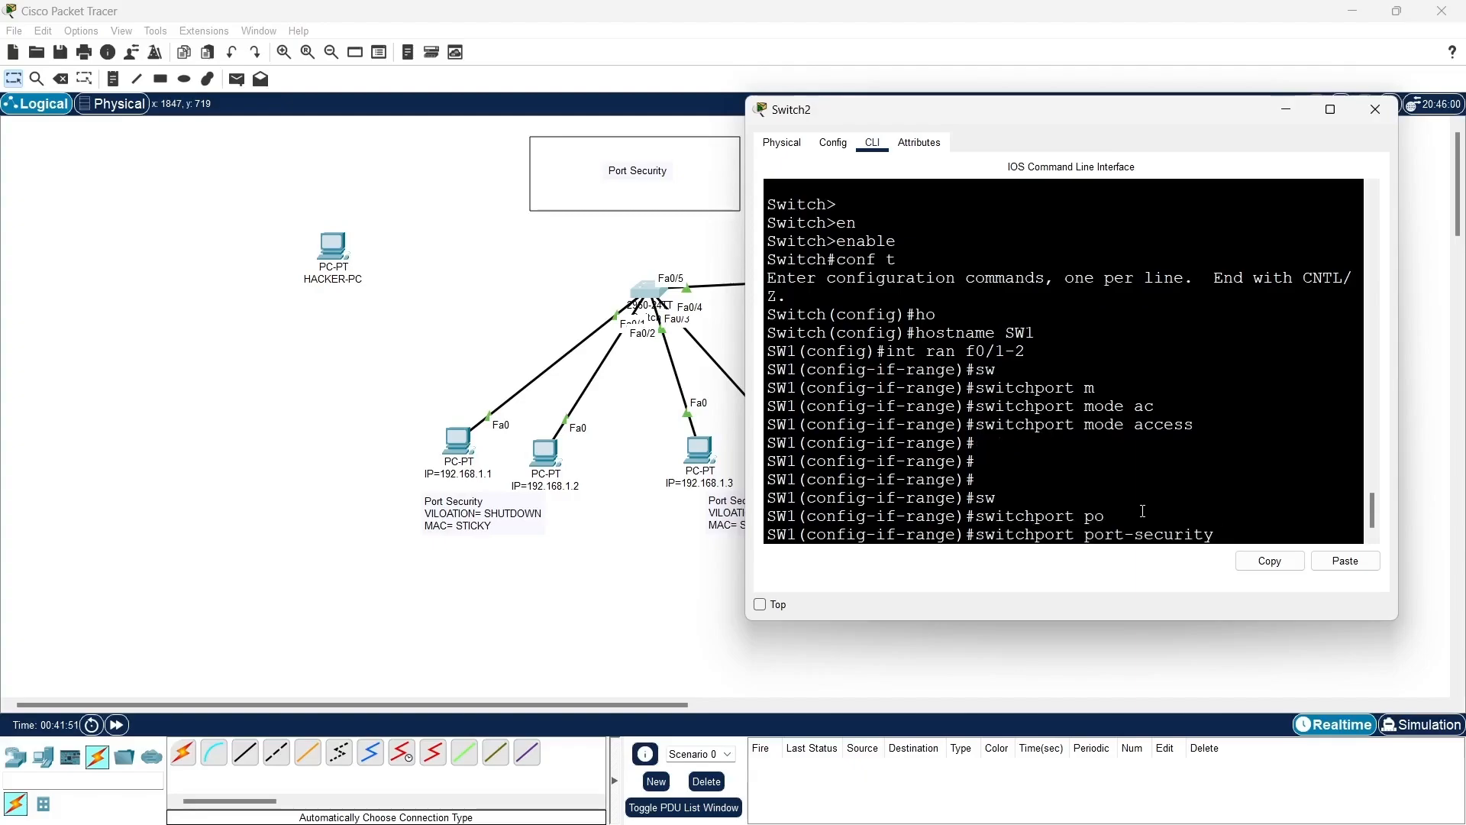
{"action": "key", "text": "Return"}
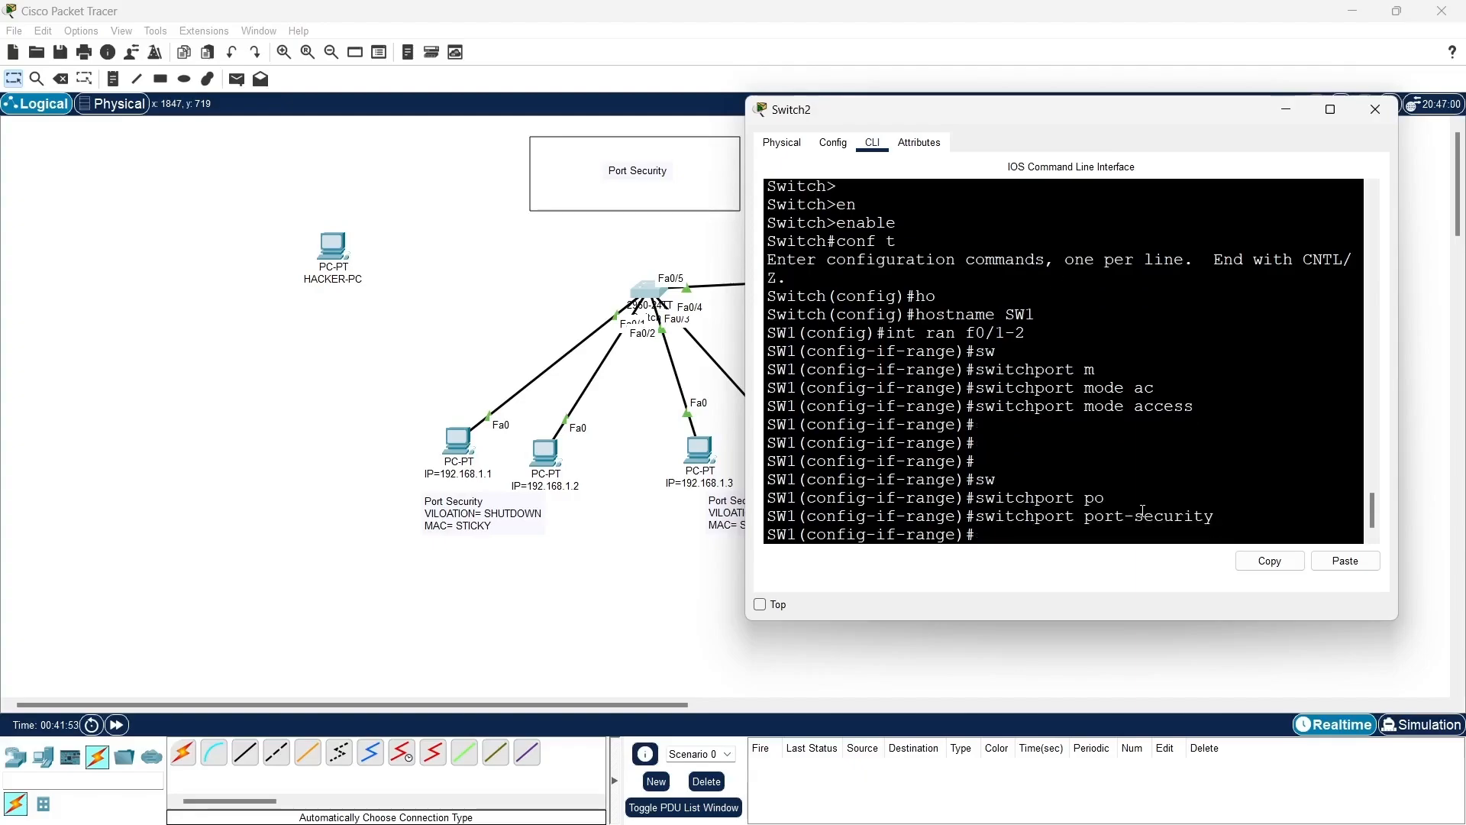
- Set the port-security maximum to 1 MAC address on interfaces f0/1-2
{"action": "key", "text": "Up"}
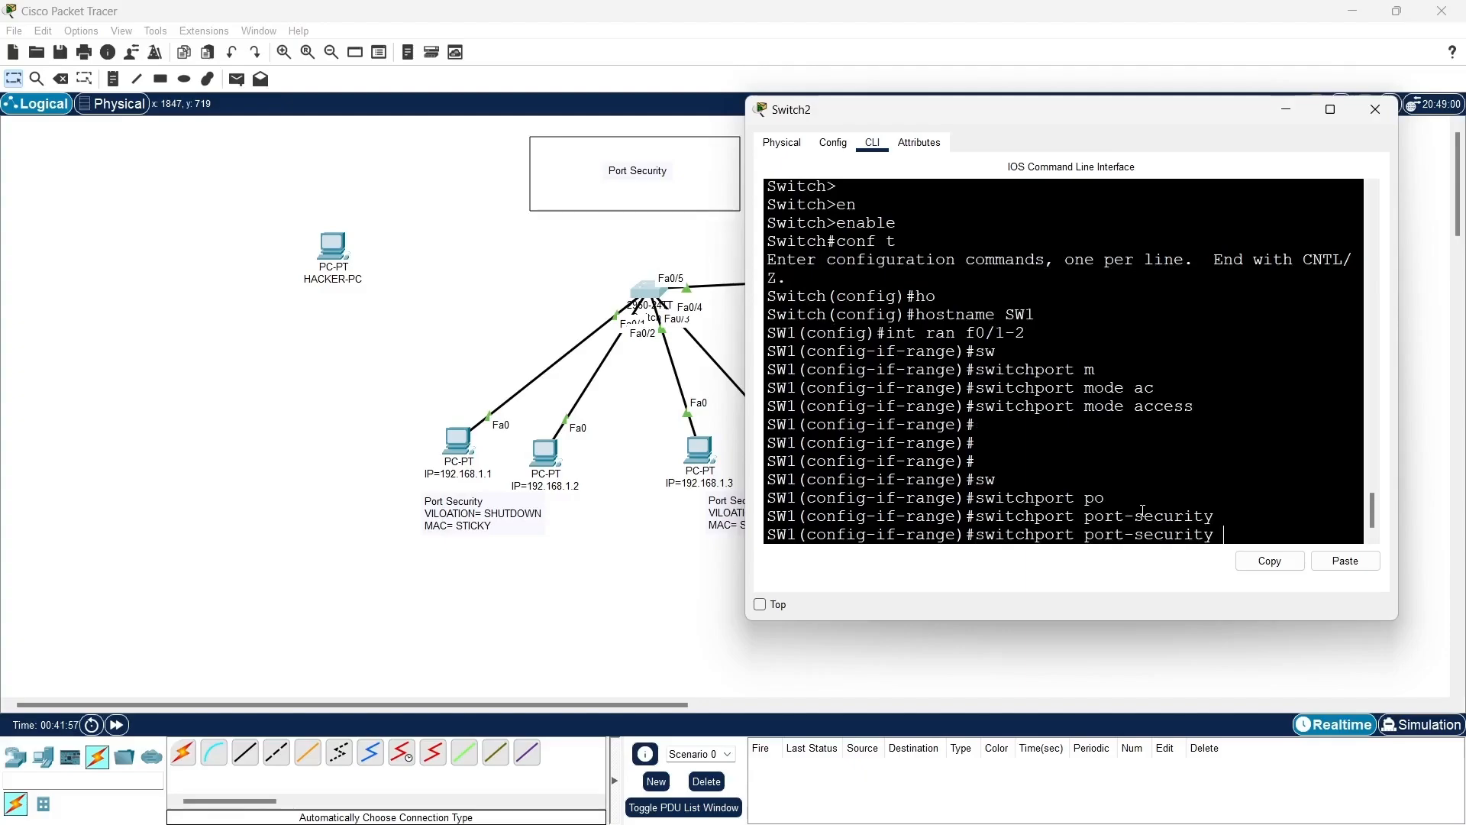
{"action": "type", "text": "max"}
{"action": "key", "text": "Tab"}
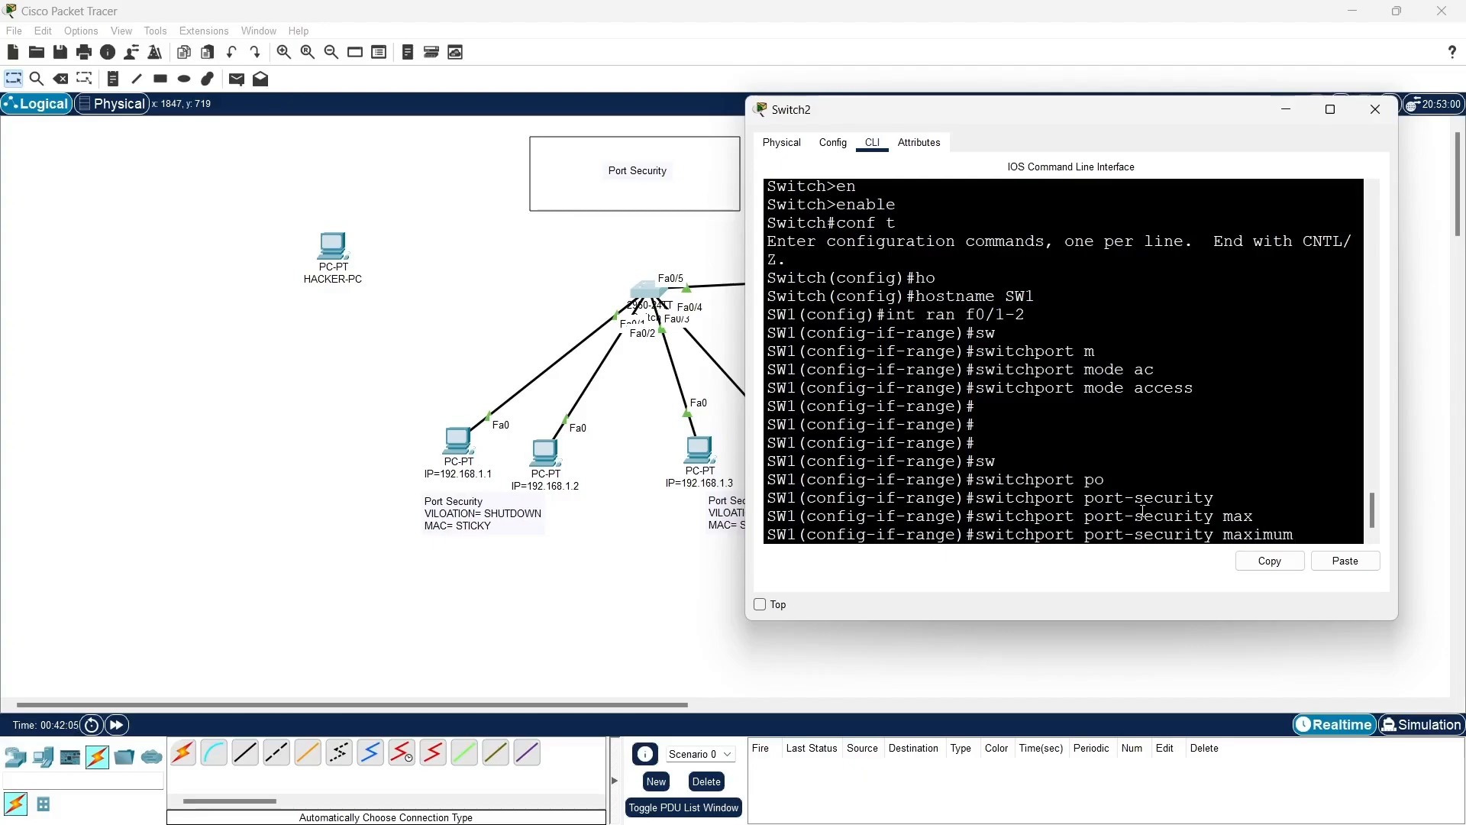
{"action": "type", "text": "1"}
{"action": "key", "text": "Return"}
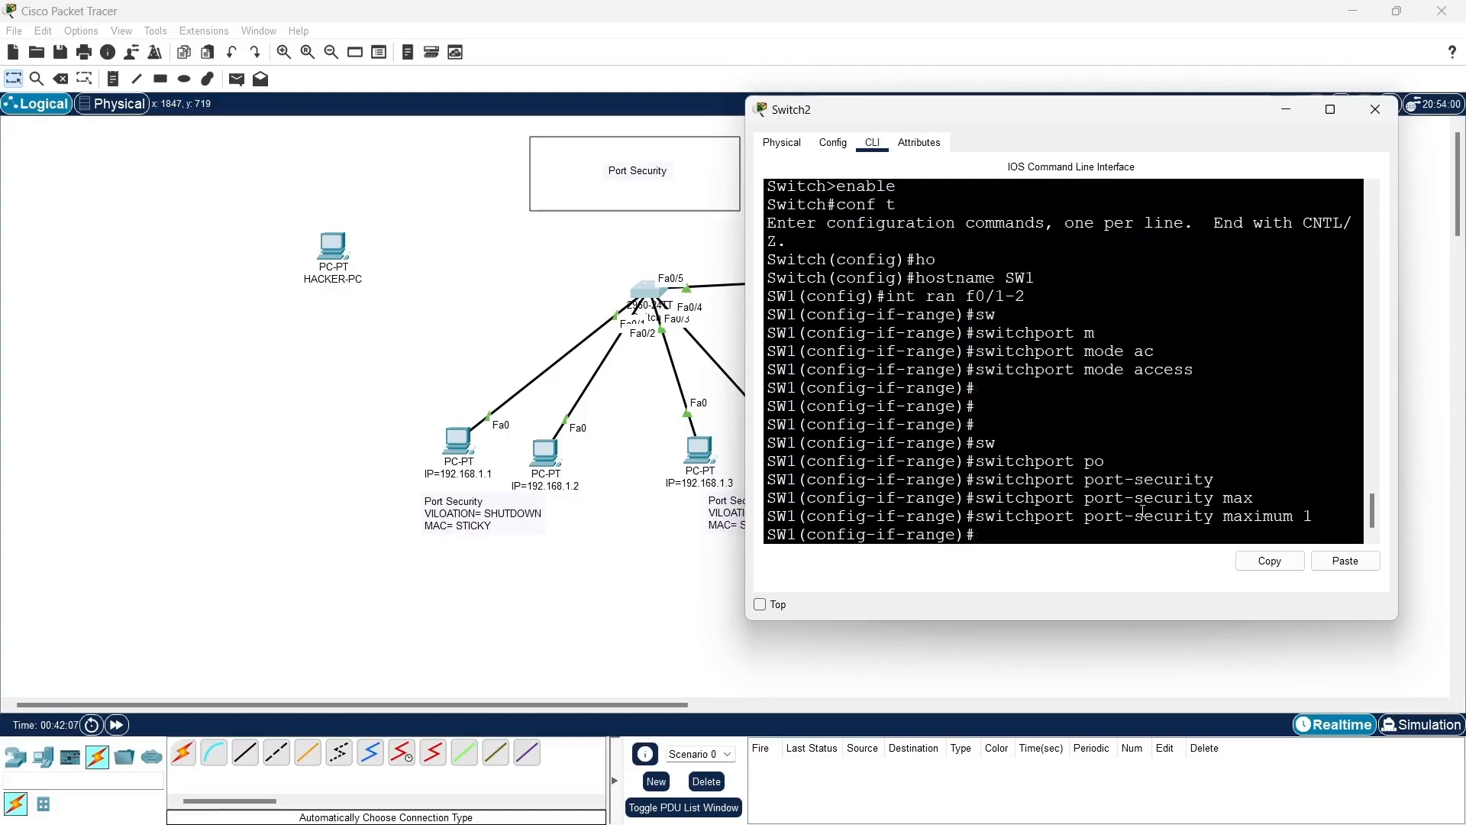
- Set port-security on interfaces f0/1-2 to learn MAC addresses with the sticky option
{"action": "key", "text": "Up"}
{"action": "key", "text": "BackSpace"}
{"action": "key", "text": "BackSpace"}
{"action": "key", "text": "BackSpace"}
{"action": "key", "text": "BackSpace"}
{"action": "key", "text": "BackSpace"}
{"action": "key", "text": "BackSpace"}
{"action": "key", "text": "BackSpace"}
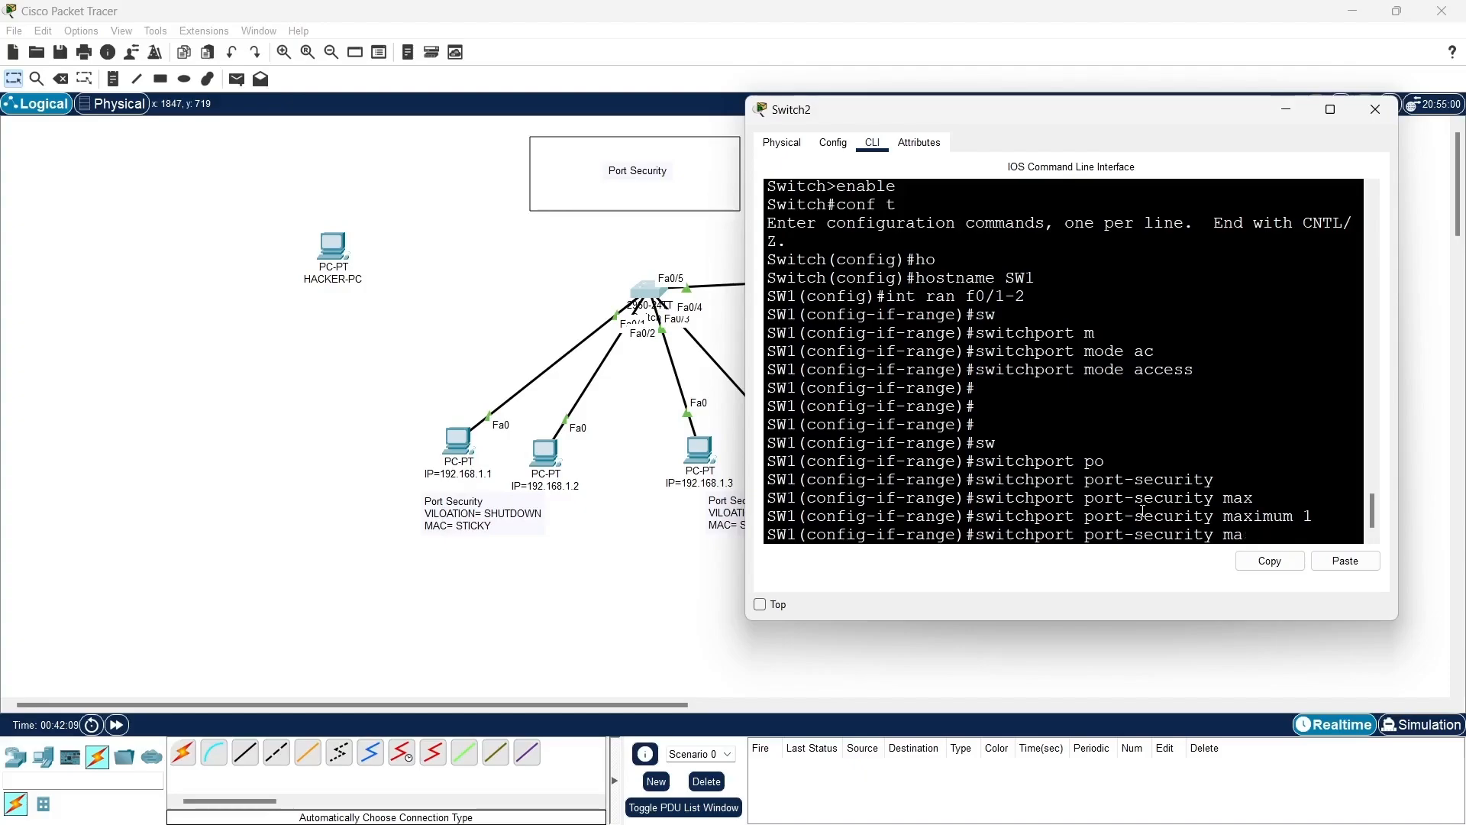
{"action": "key", "text": "BackSpace"}
{"action": "key", "text": "BackSpace"}
{"action": "type", "text": "mac"}
{"action": "key", "text": "Tab"}
{"action": "type", "text": "st"}
{"action": "key", "text": "Tab"}
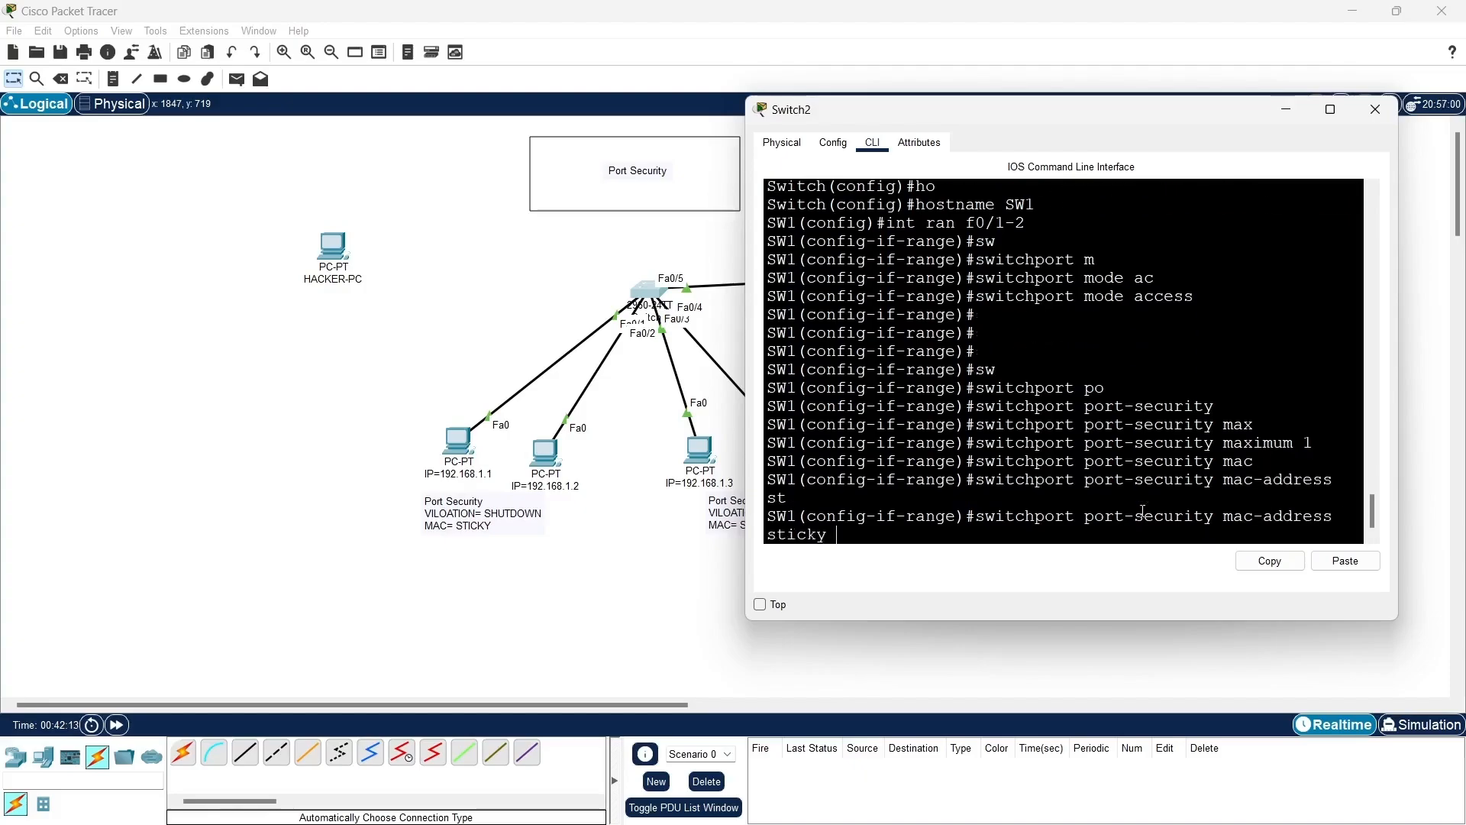
{"action": "key", "text": "Return"}
{"action": "key", "text": "Return"}
{"action": "key", "text": "Return"}
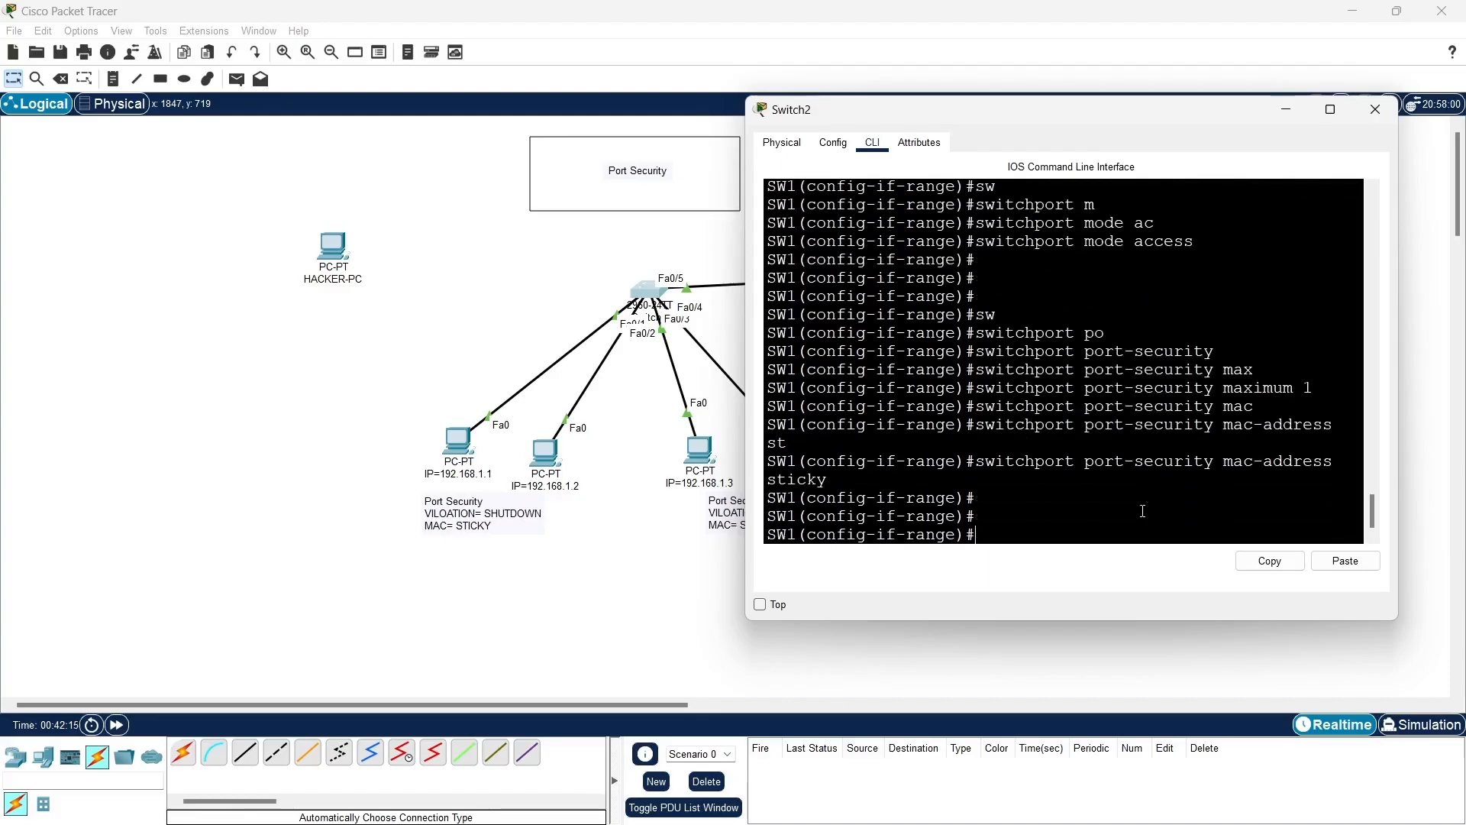
- List the port-security violation modes, set shutdown on interfaces f0/1-2, and return to global configuration mode
{"action": "type", "text": "sw"}
{"action": "key", "text": "Tab"}
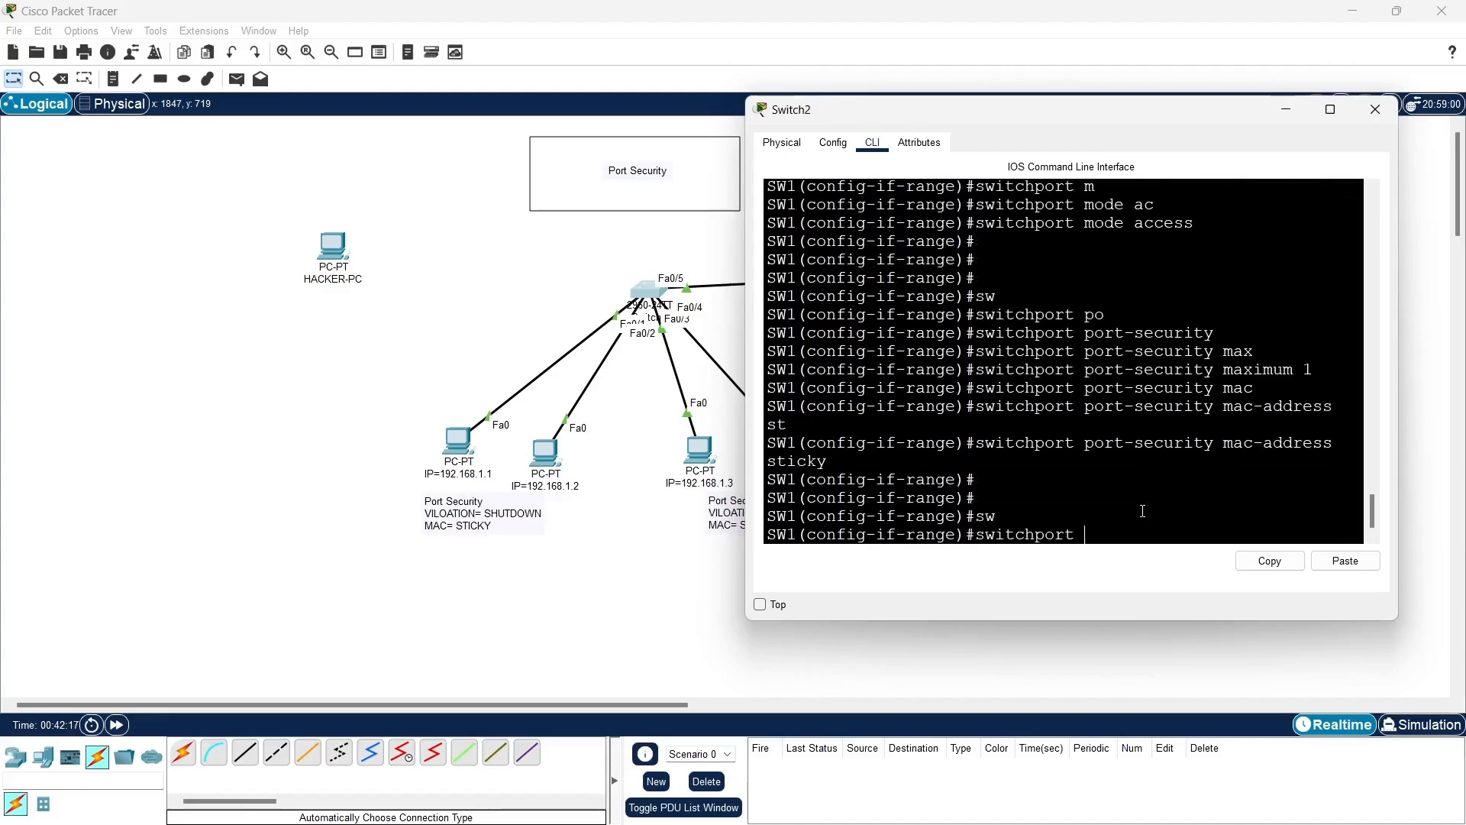
{"action": "type", "text": "po"}
{"action": "key", "text": "Tab"}
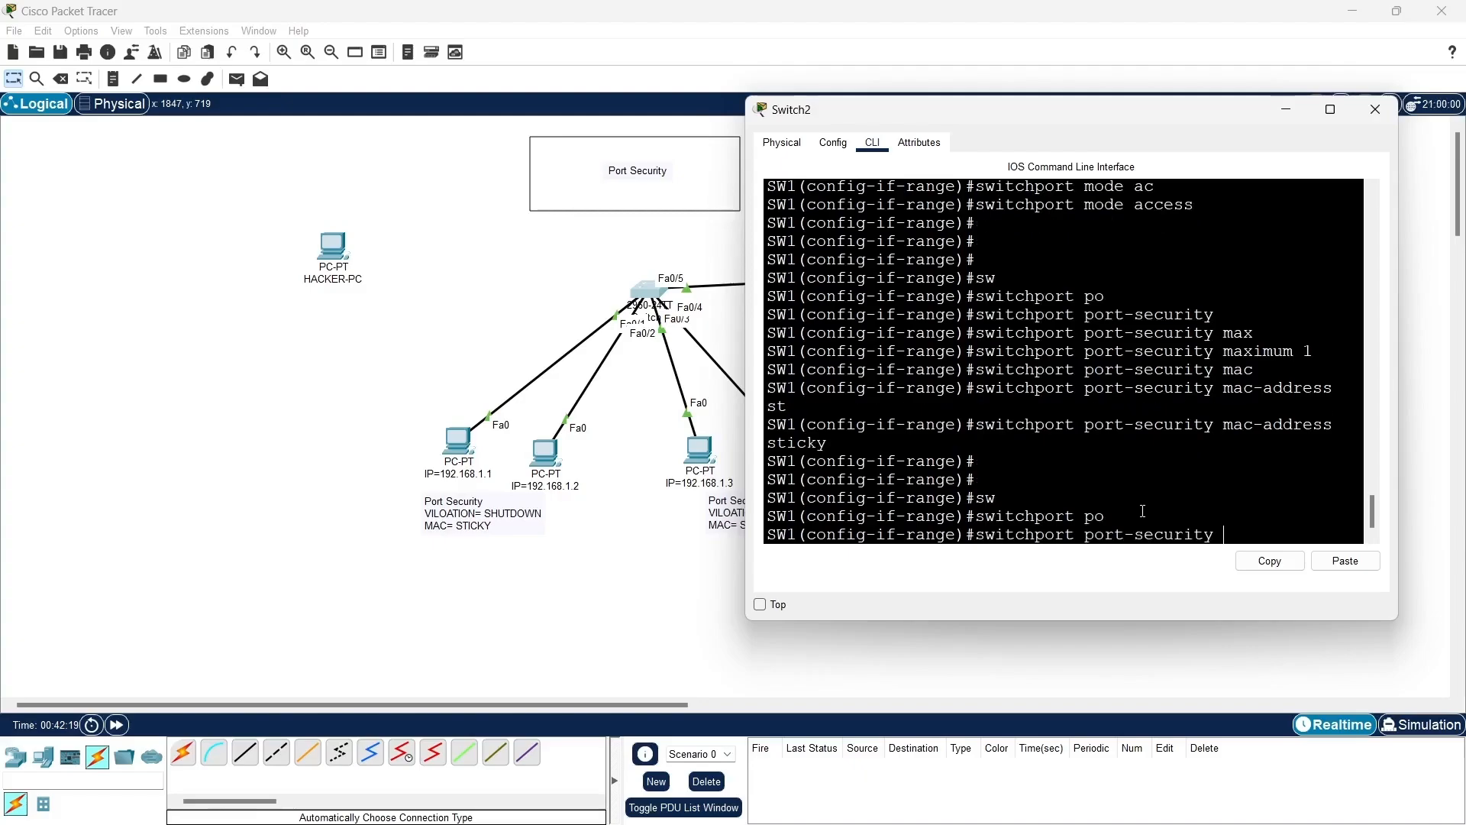
{"action": "type", "text": "vl"}
{"action": "key", "text": "Tab"}
{"action": "key", "text": "BackSpace"}
{"action": "key", "text": "Tab"}
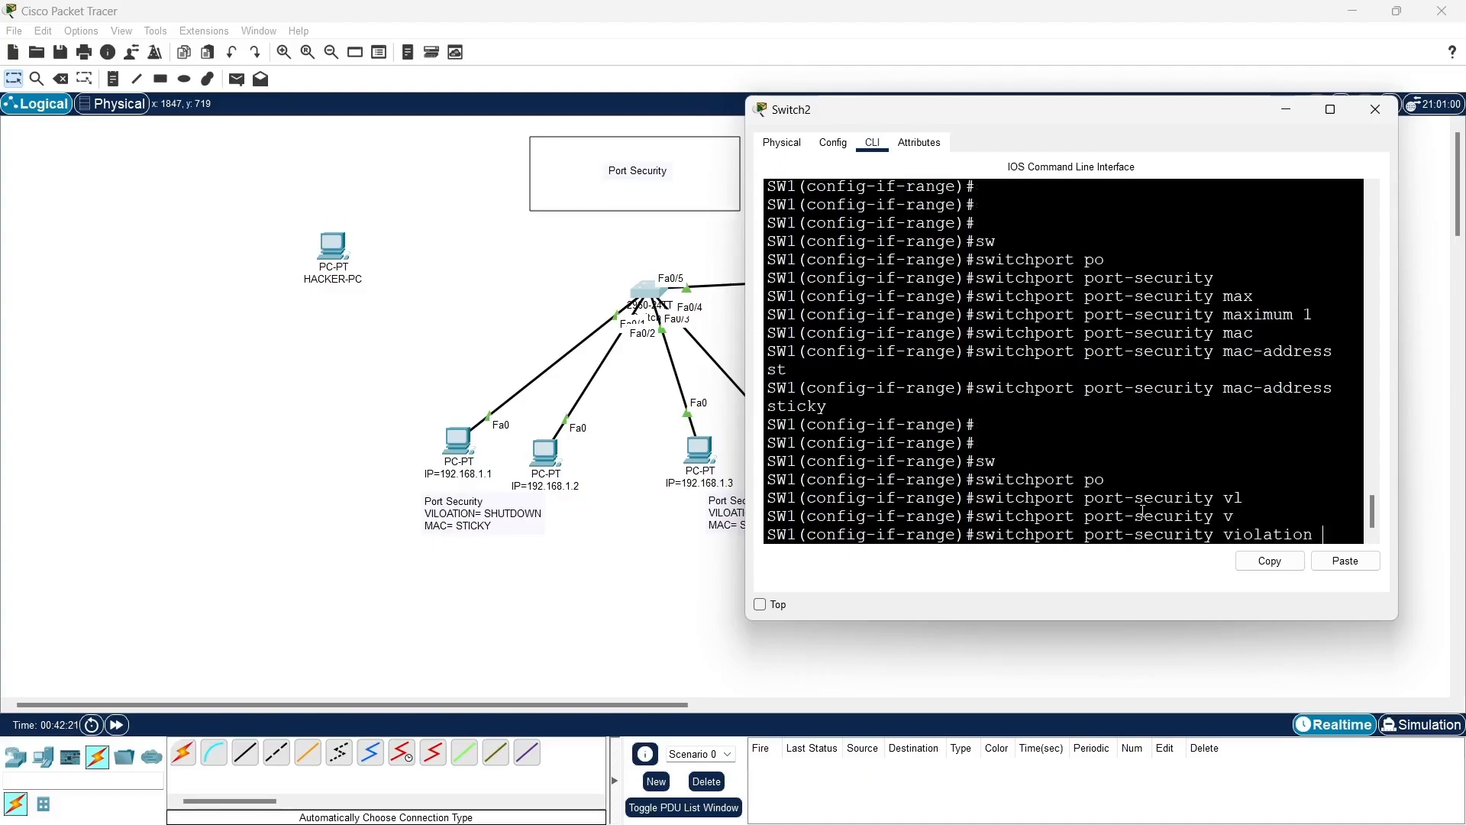
{"action": "type", "text": "?"}
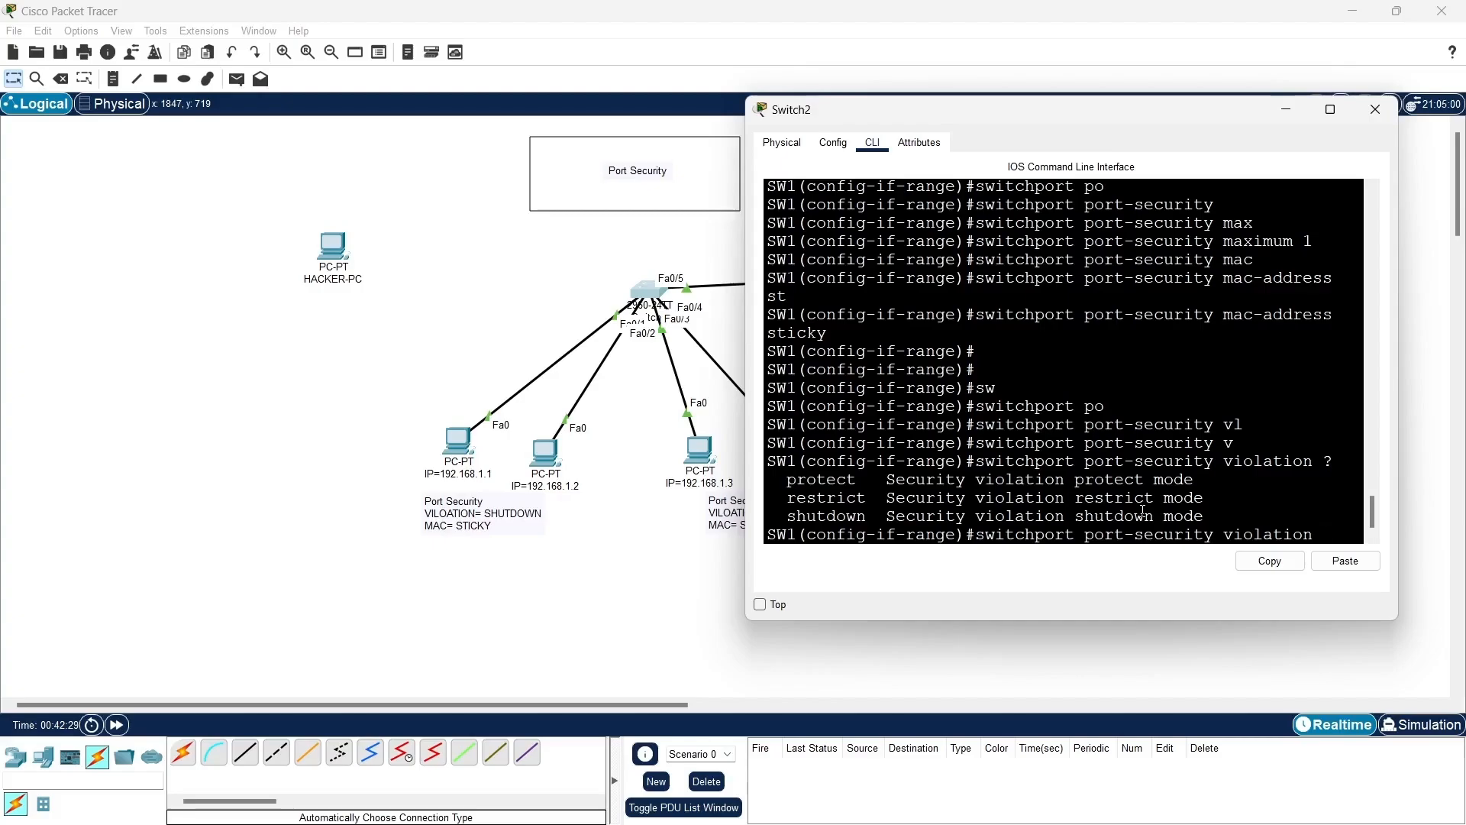
{"action": "type", "text": "sh"}
{"action": "key", "text": "Tab"}
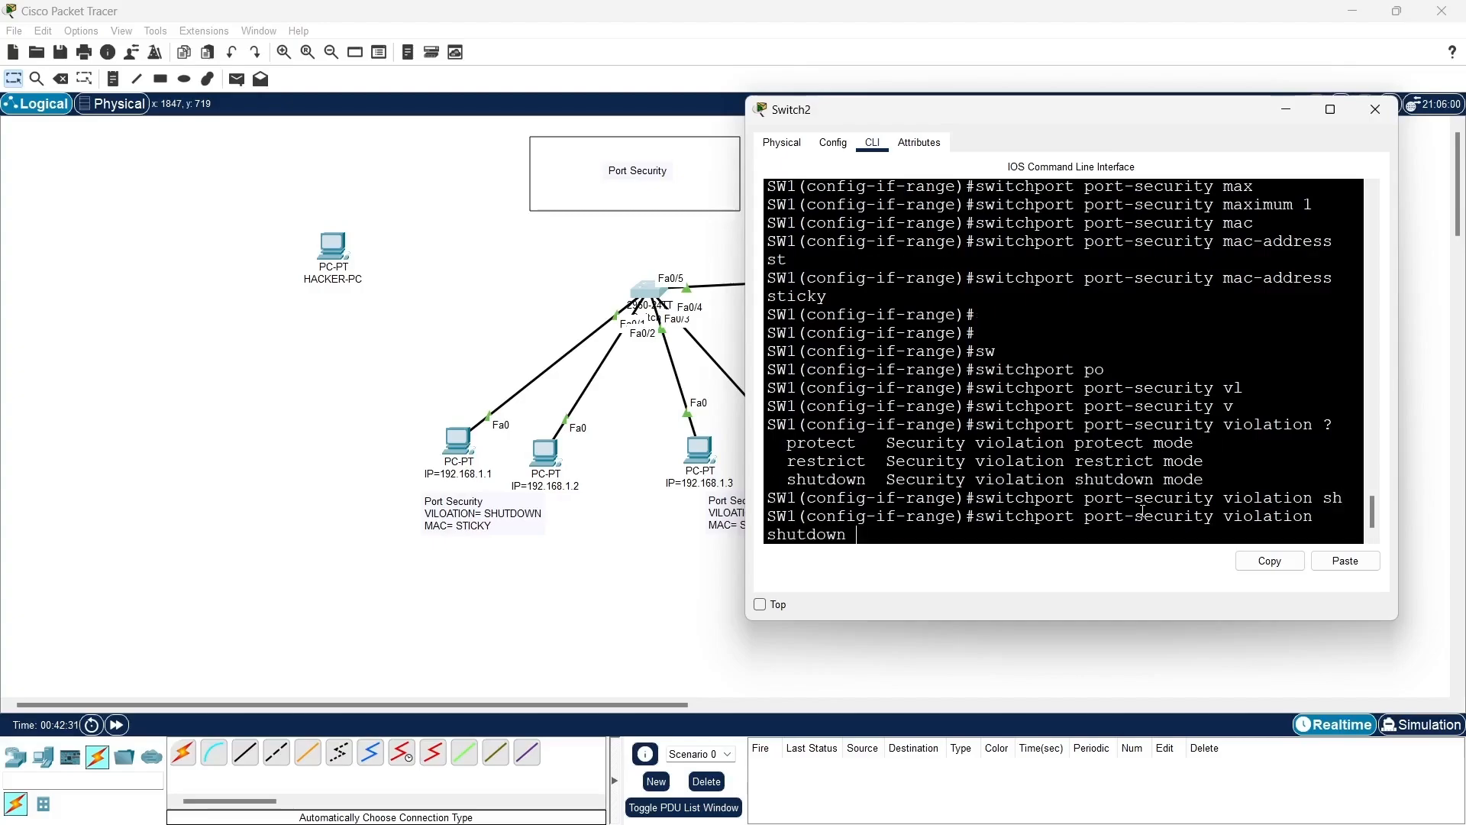
{"action": "key", "text": "Return"}
{"action": "key", "text": "Return"}
{"action": "key", "text": "Return"}
{"action": "key", "text": "Return"}
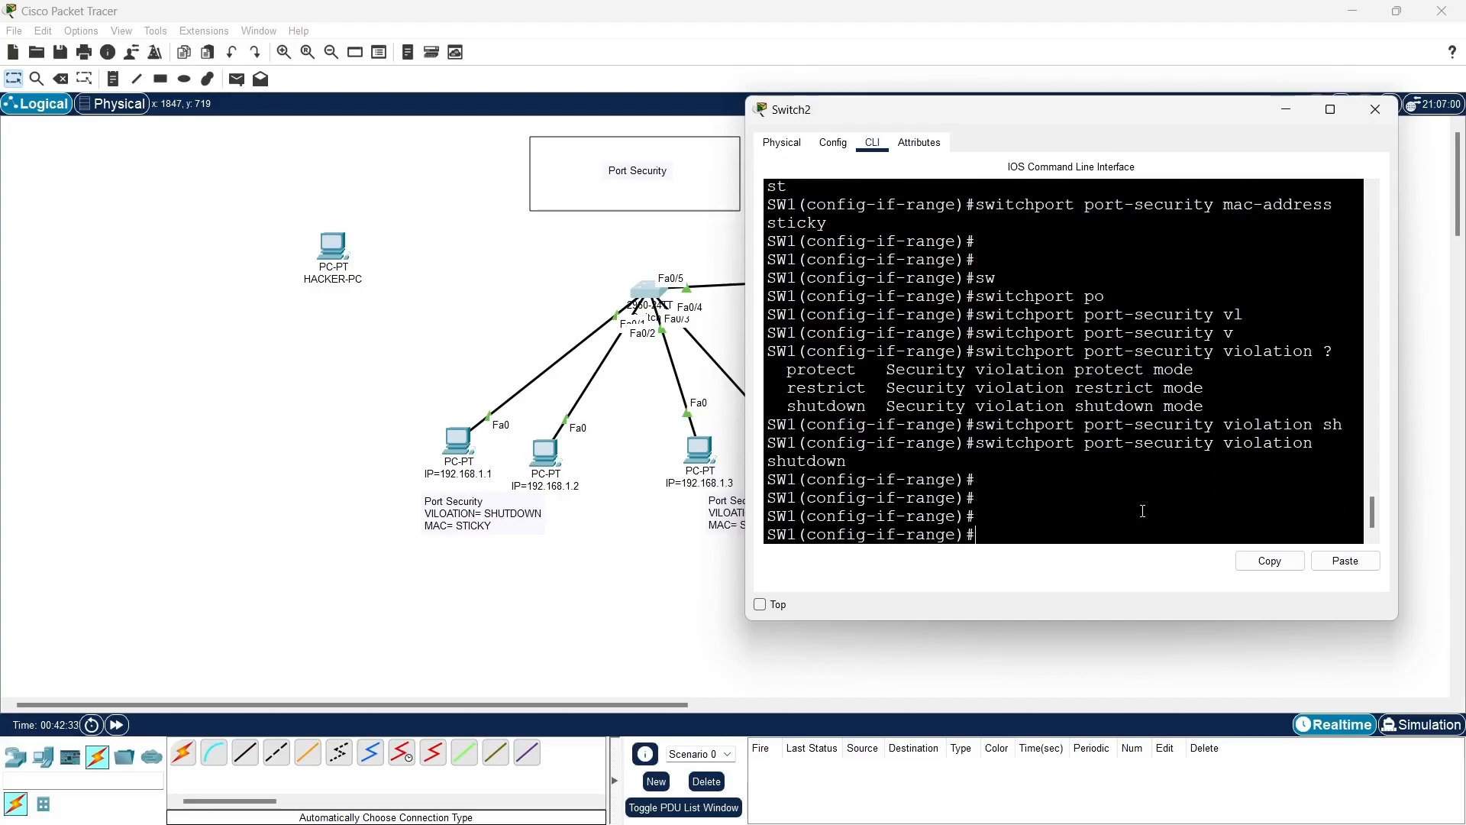
{"action": "type", "text": "ex"}
{"action": "key", "text": "Return"}
{"action": "key", "text": "Return"}
{"action": "key", "text": "Return"}
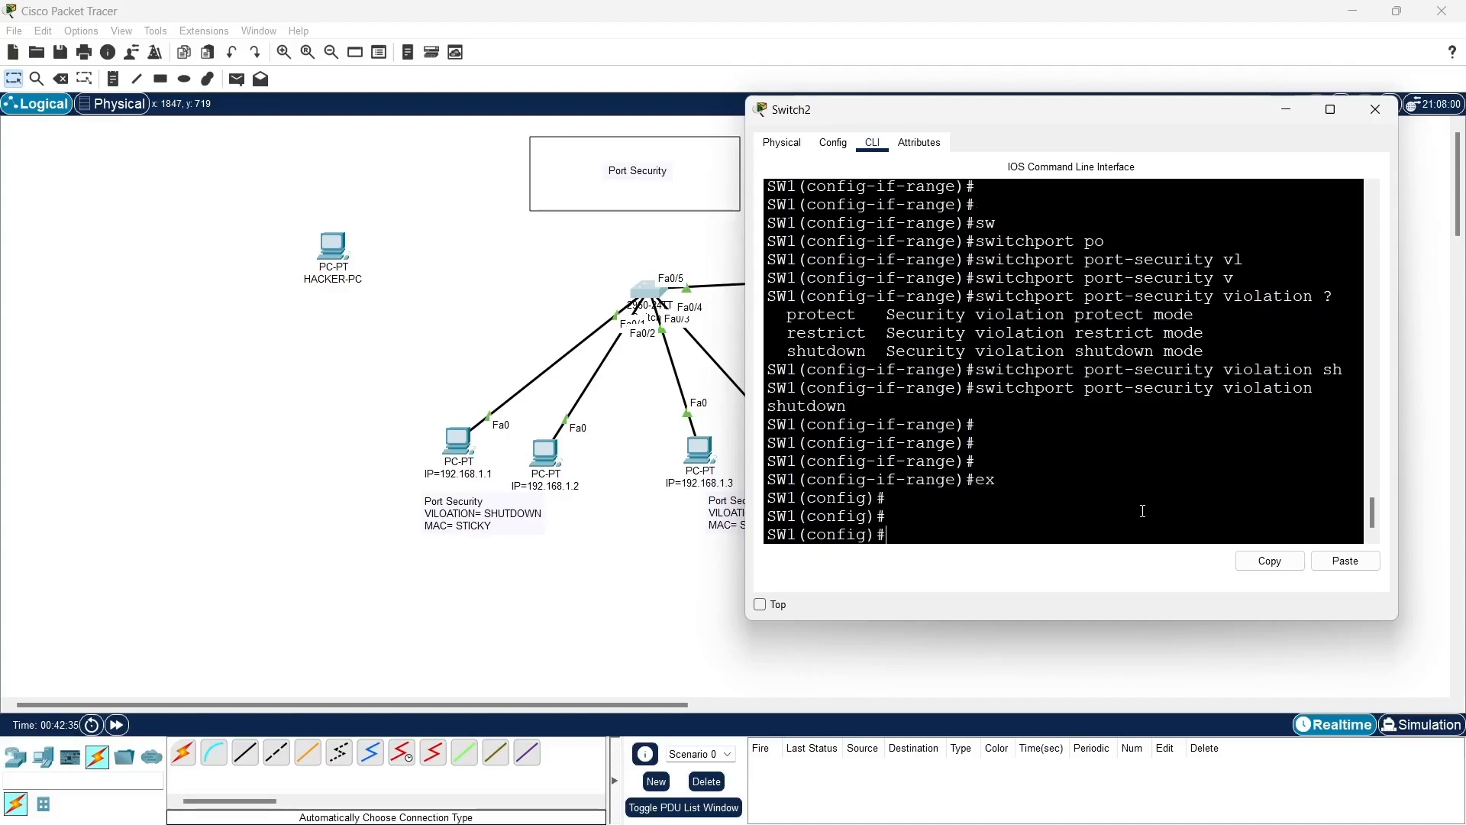
{"action": "key", "text": "Return"}
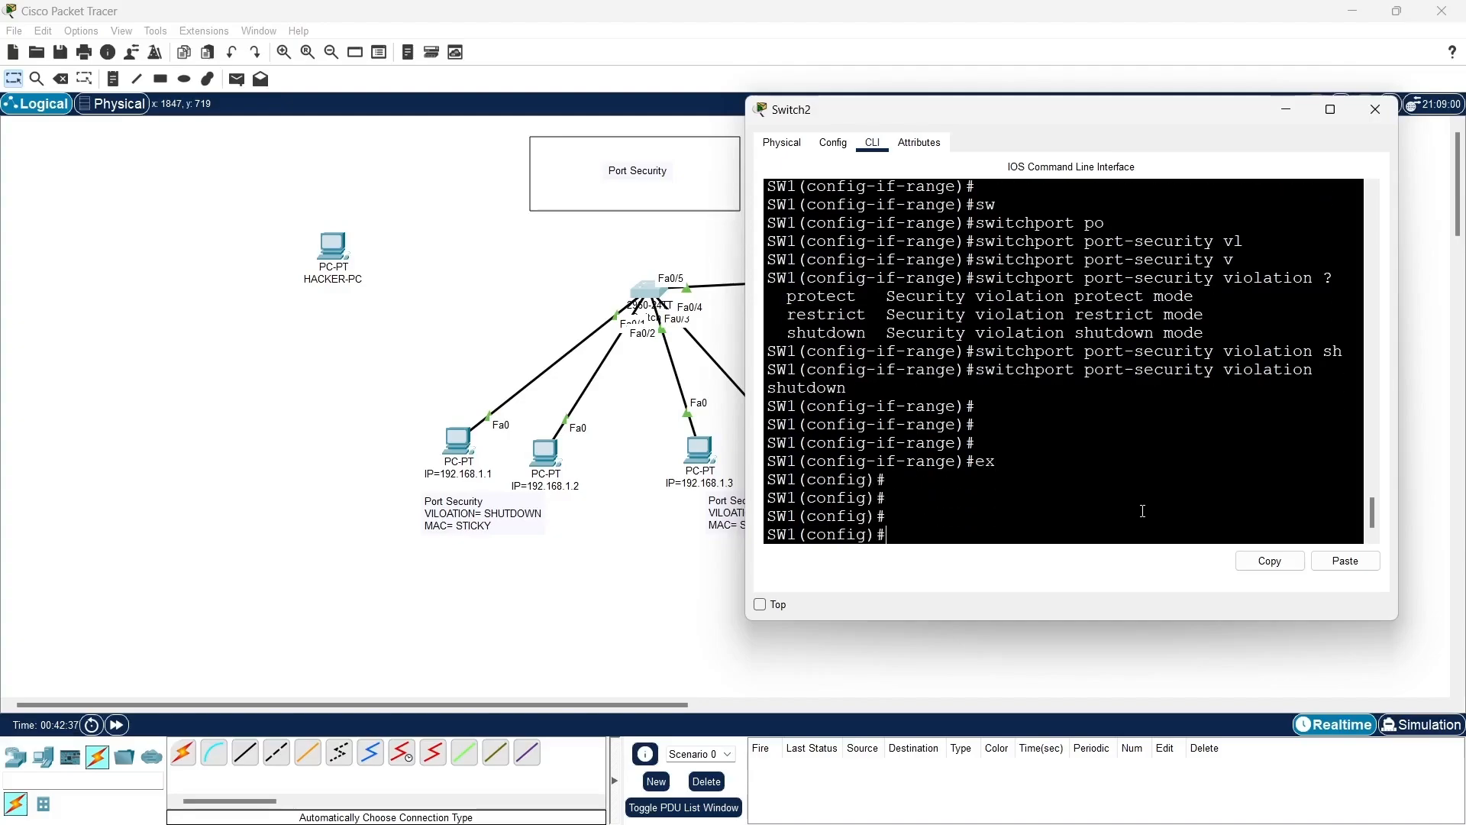
- Configure interface range f0/3-4 with switchport mode access
{"action": "type", "text": "int ran f0/3-4"}
{"action": "key", "text": "Return"}
{"action": "type", "text": "sw"}
{"action": "key", "text": "Tab"}
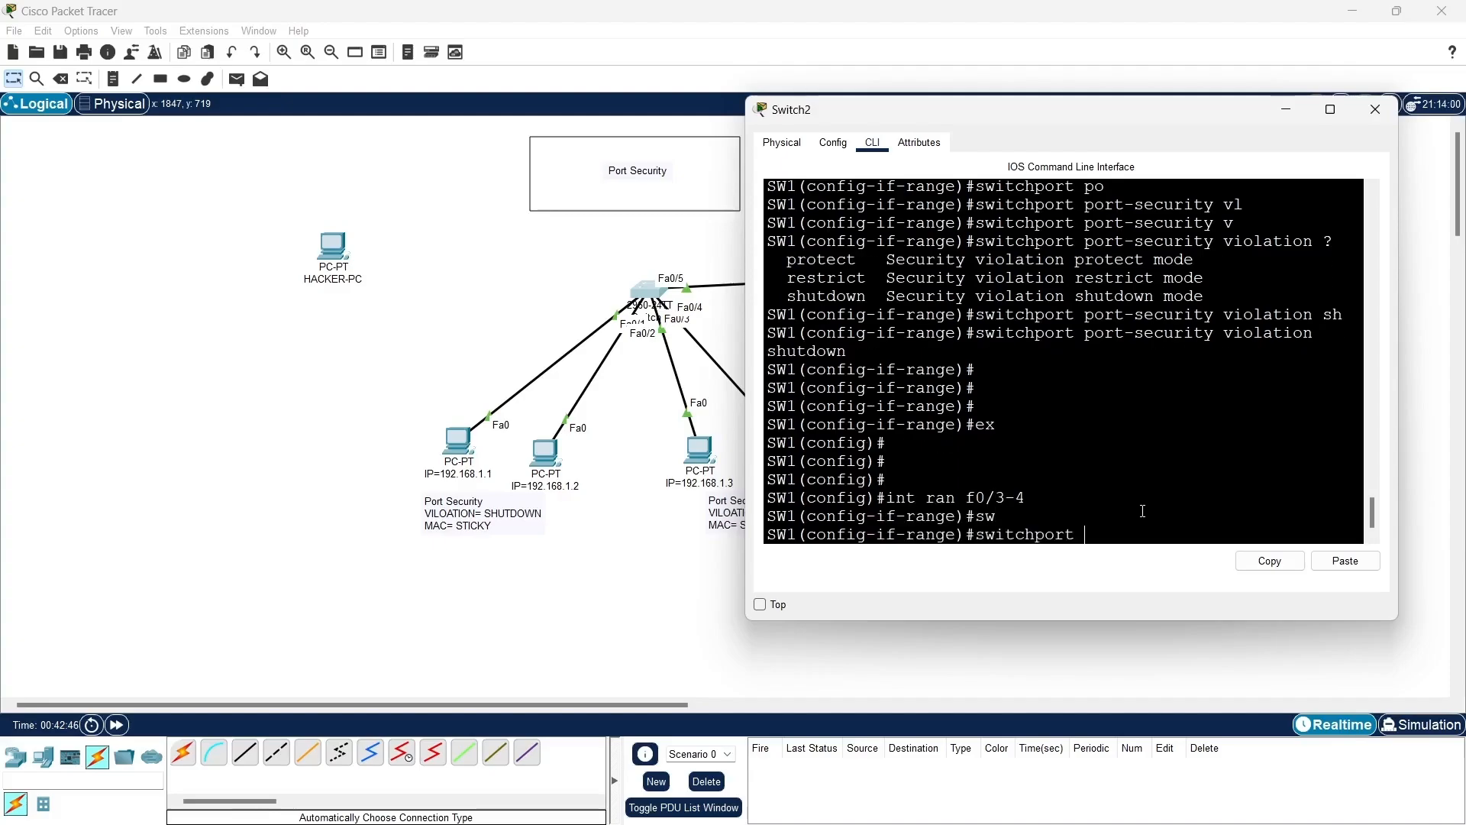
{"action": "type", "text": "m"}
{"action": "key", "text": "Tab"}
{"action": "type", "text": "a"}
{"action": "key", "text": "Tab"}
{"action": "key", "text": "Return"}
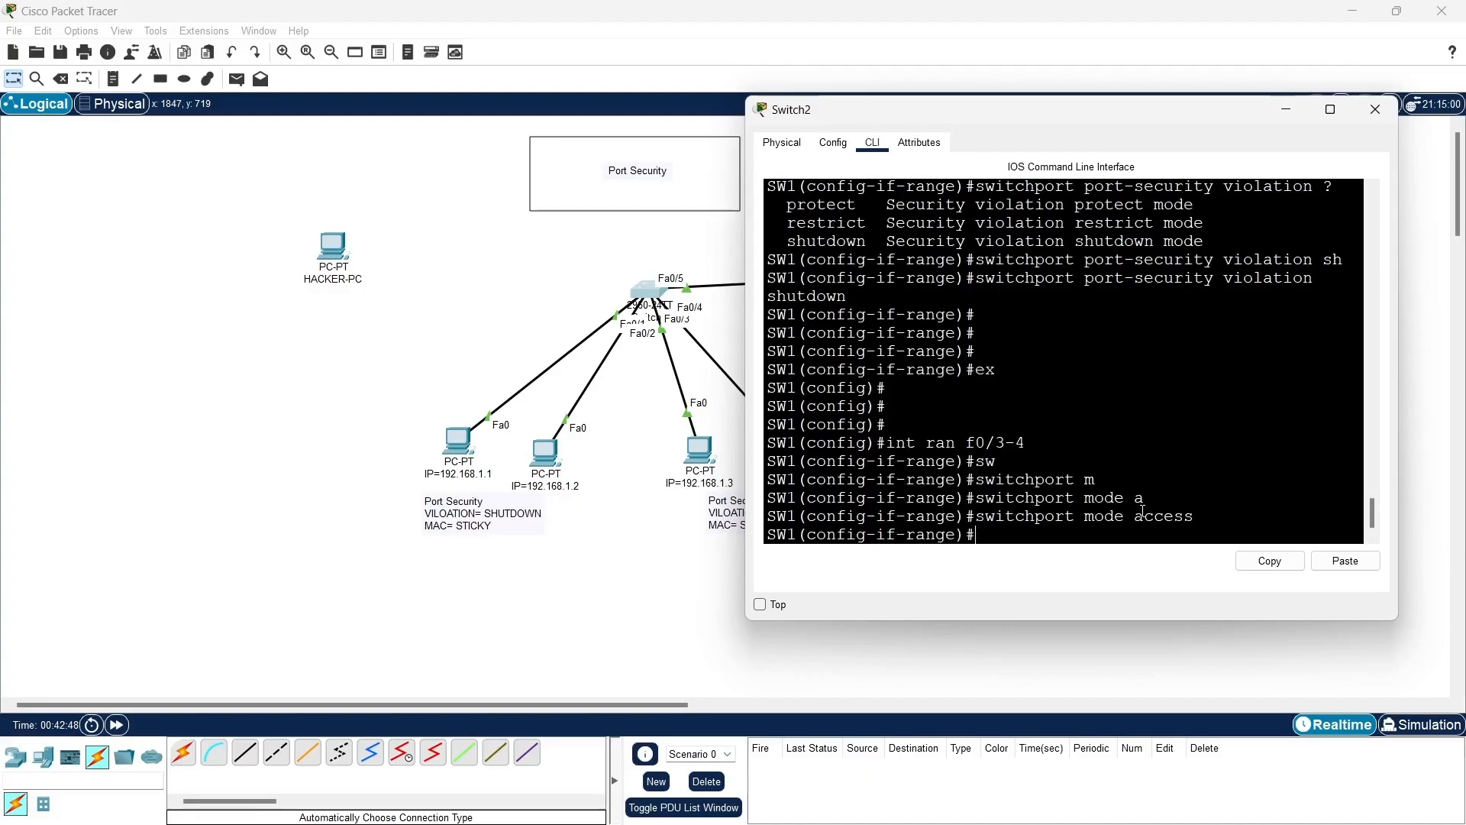
- Enable switchport port-security on interfaces f0/3-4
{"action": "type", "text": "sw"}
{"action": "key", "text": "Tab"}
{"action": "type", "text": "po"}
{"action": "key", "text": "Tab"}
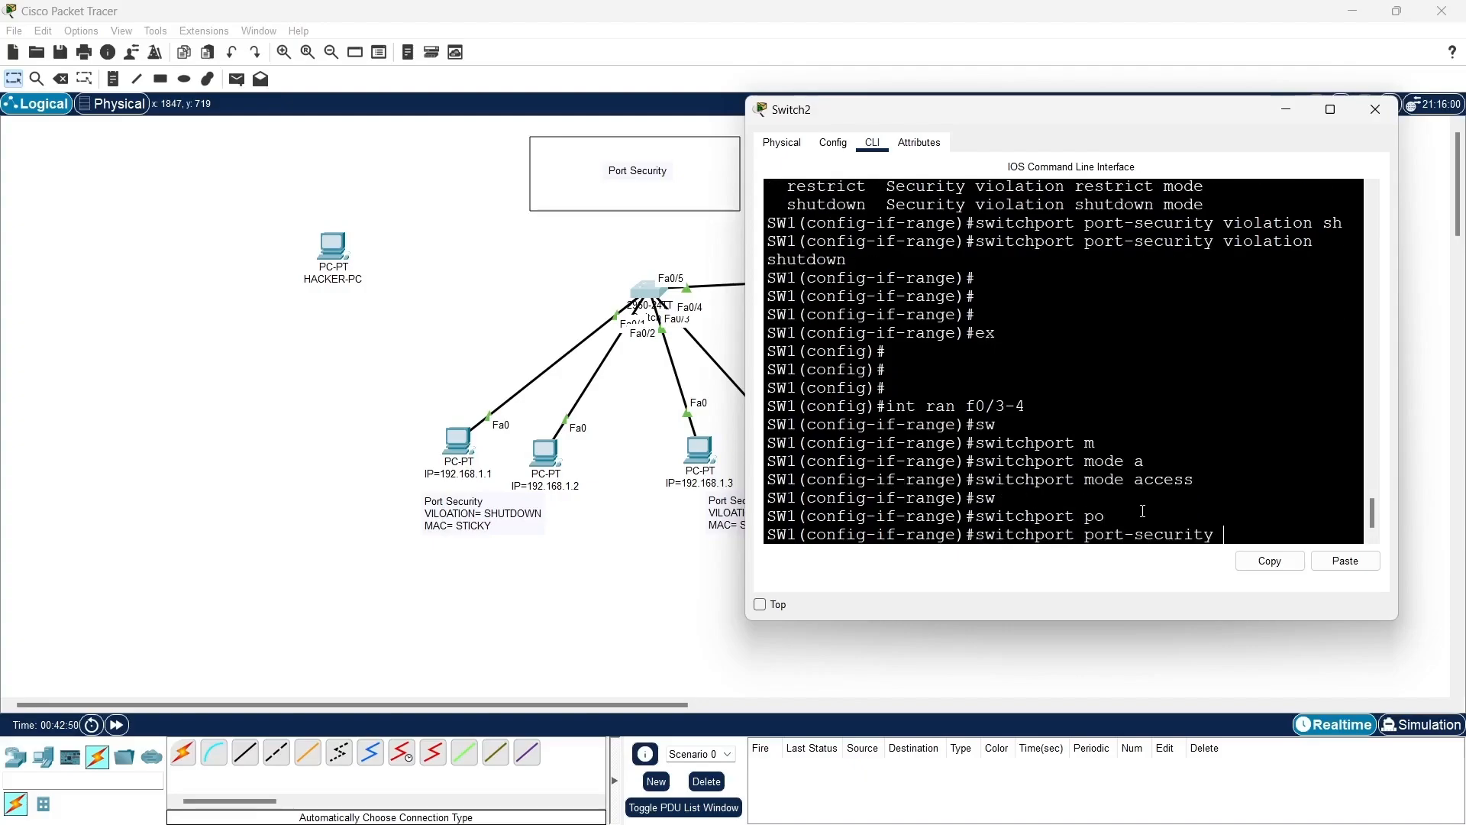
{"action": "key", "text": "Return"}
{"action": "key", "text": "Return"}
{"action": "key", "text": "Return"}
- Set the port-security maximum to 2 MAC addresses on interfaces f0/3-4
{"action": "key", "text": "Up"}
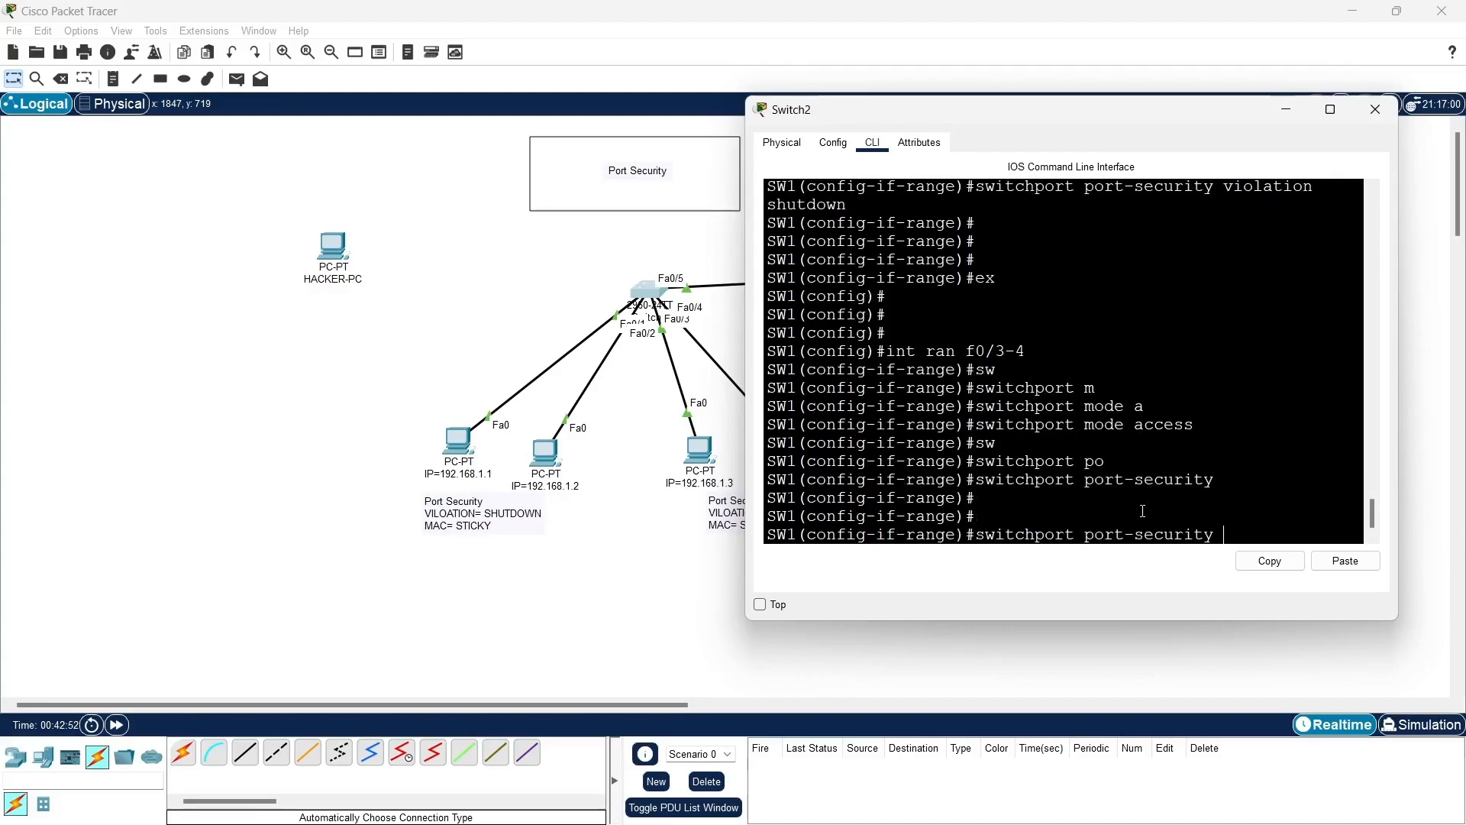
{"action": "type", "text": "max"}
{"action": "key", "text": "Tab"}
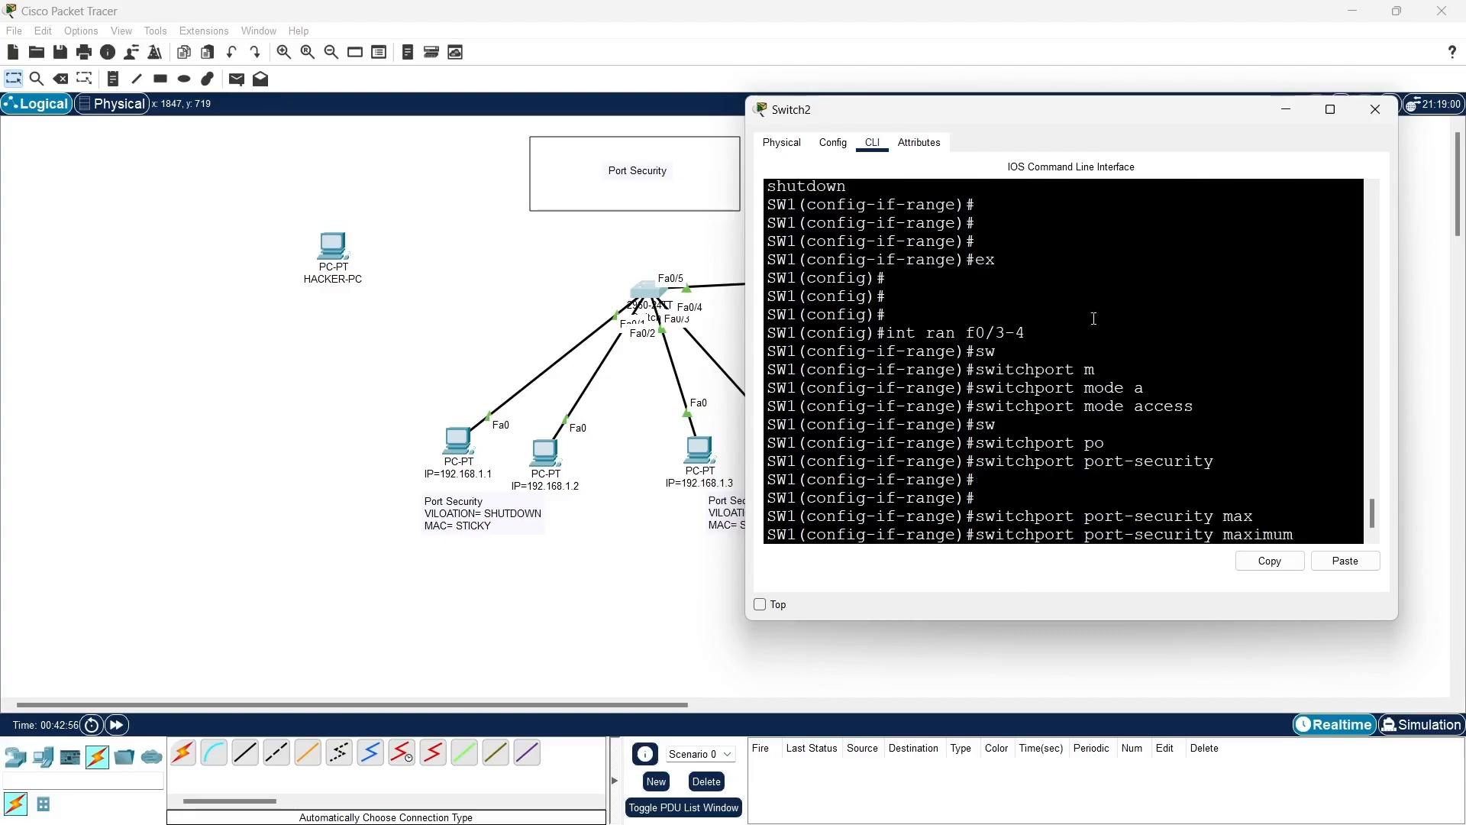
{"action": "mouse_move", "coordinate": [1130, 118]}
{"action": "left_mouse_down"}
{"action": "mouse_move", "coordinate": [1239, 116]}
{"action": "mouse_move", "coordinate": [1134, 113]}
{"action": "left_mouse_up"}
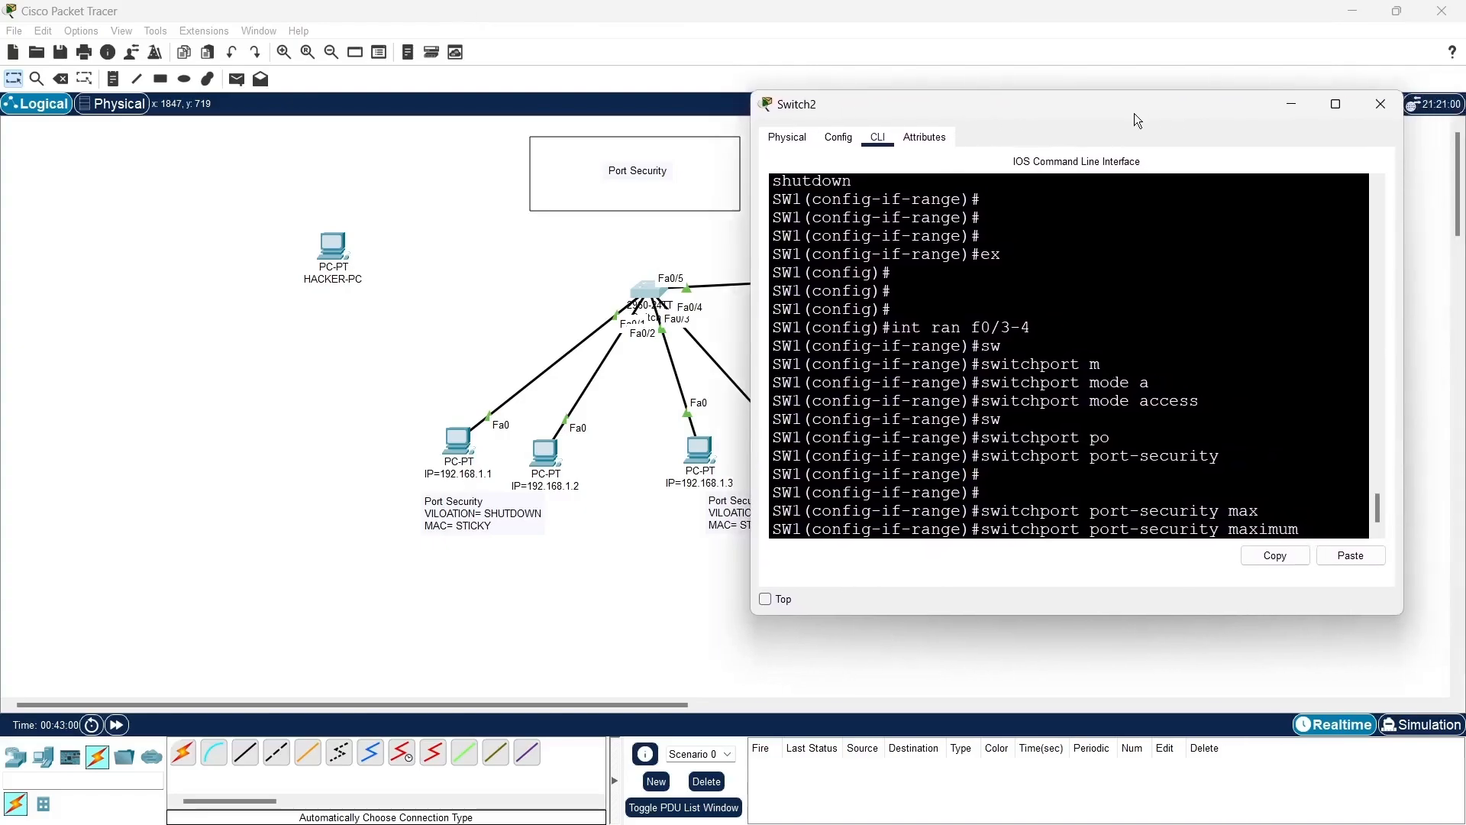
{"action": "type", "text": "2"}
{"action": "key", "text": "Return"}
{"action": "key", "text": "Return"}
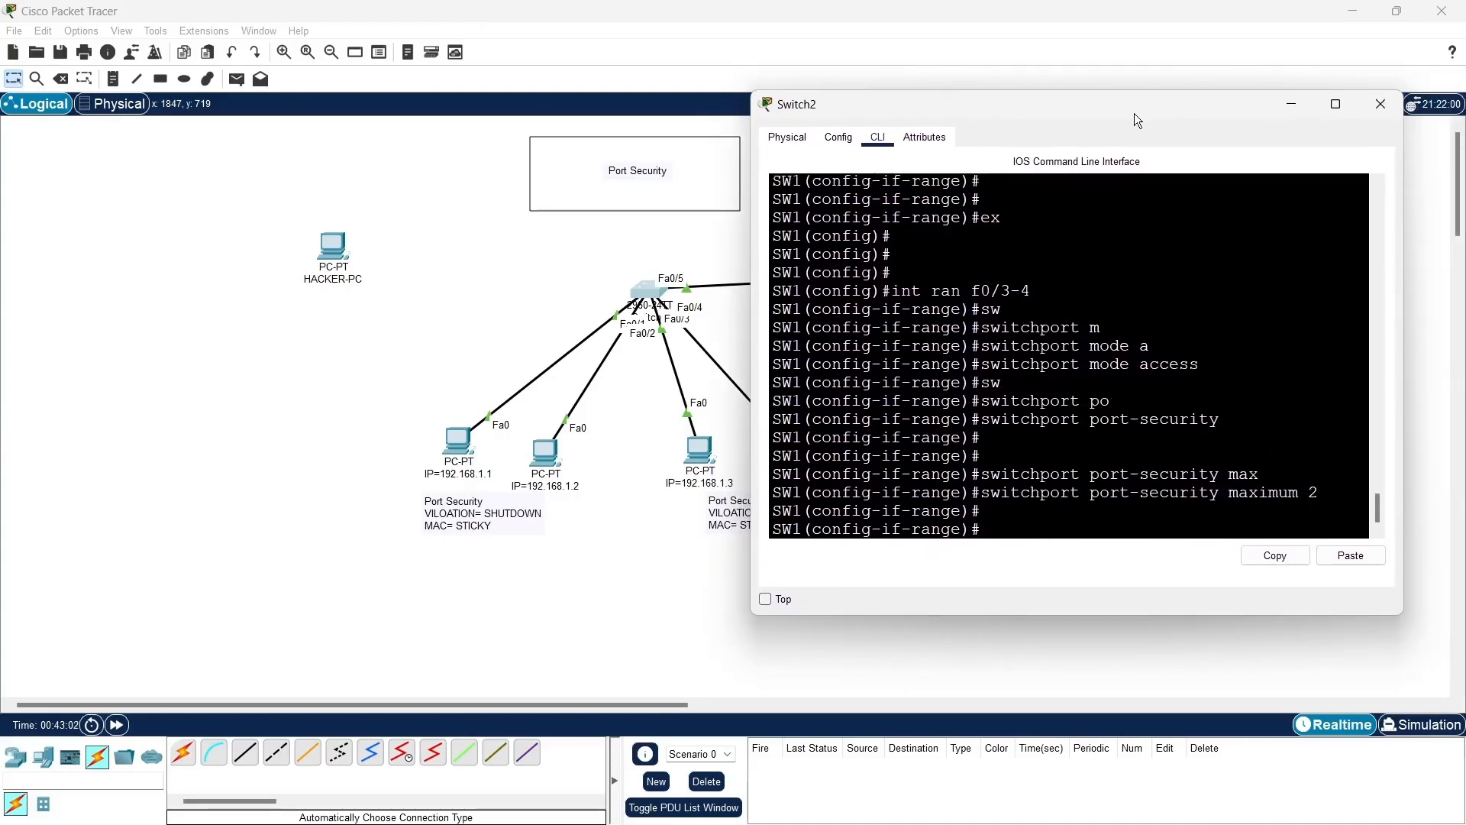
- Set port-security MAC address learning to sticky on interfaces f0/3-4
{"action": "key", "text": "Up"}
{"action": "key", "text": "BackSpace"}
{"action": "key", "text": "BackSpace"}
{"action": "key", "text": "BackSpace"}
{"action": "key", "text": "BackSpace"}
{"action": "key", "text": "BackSpace"}
{"action": "key", "text": "BackSpace"}
{"action": "key", "text": "BackSpace"}
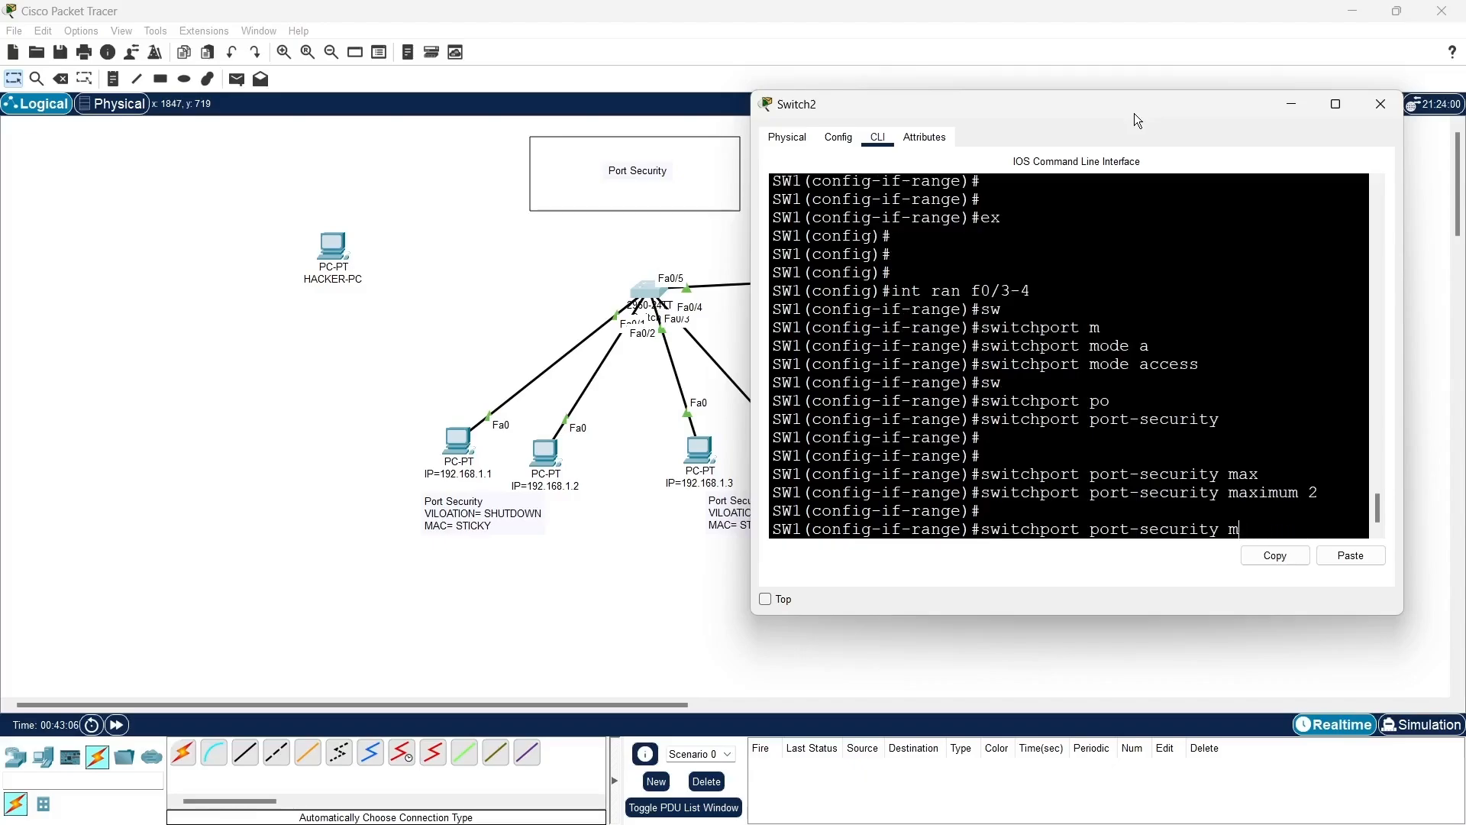
{"action": "type", "text": "c"}
{"action": "key", "text": "Tab"}
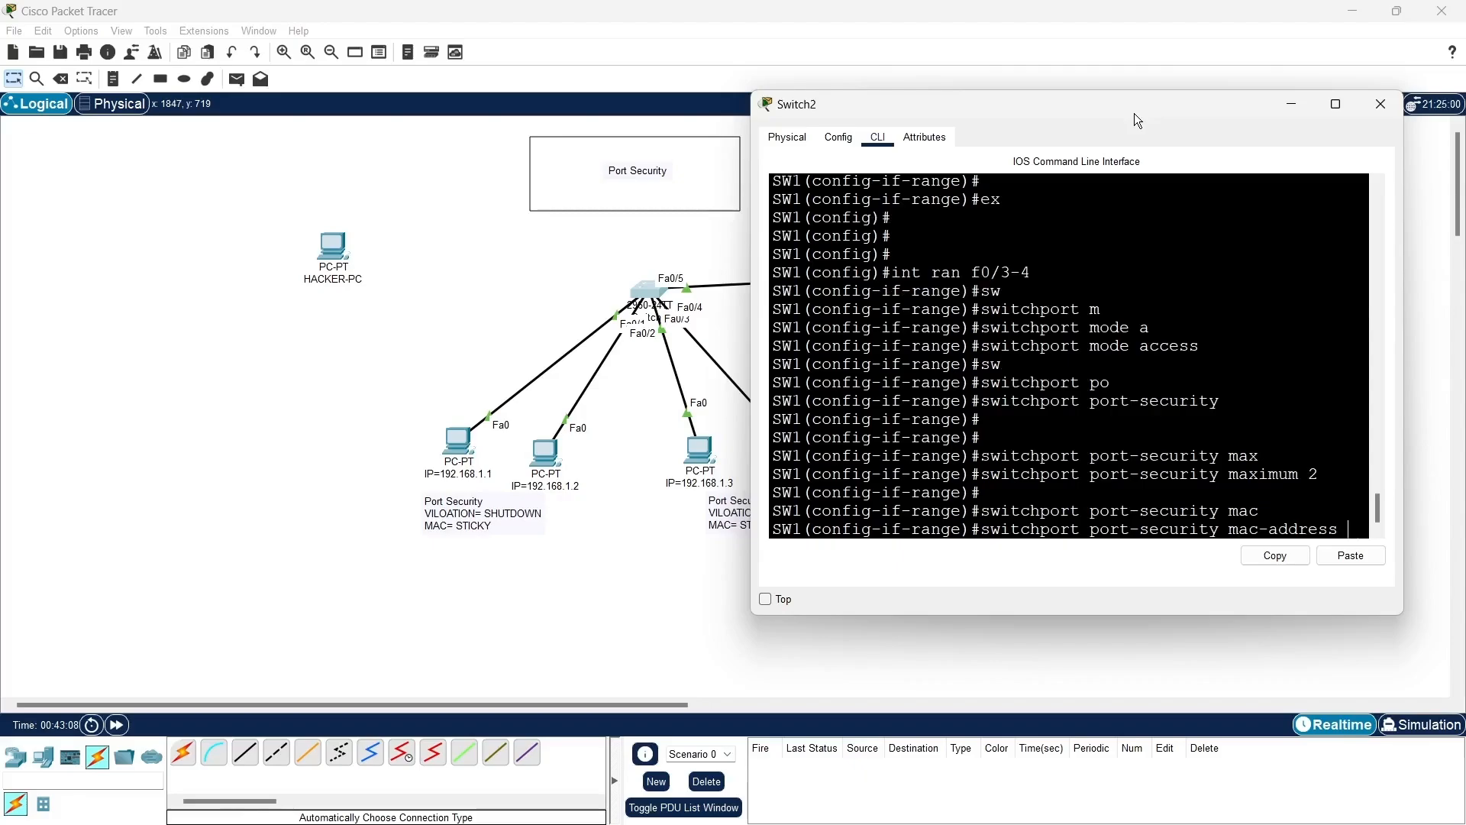
{"action": "type", "text": "st"}
{"action": "key", "text": "Tab"}
{"action": "key", "text": "Return"}
{"action": "key", "text": "Return"}
{"action": "key", "text": "Return"}
{"action": "key", "text": "Return"}
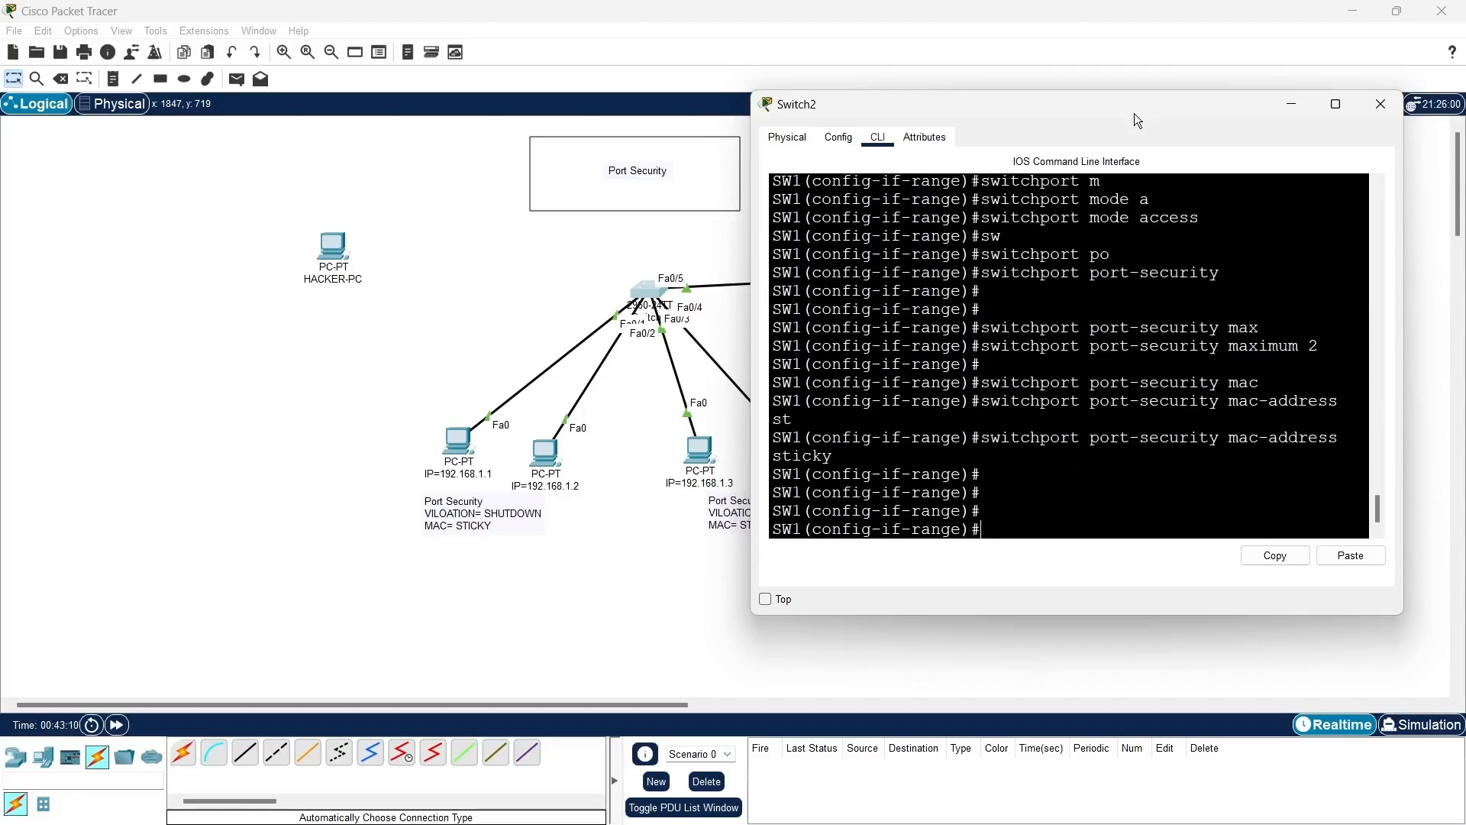
- Set the port-security violation mode to restrict on interfaces f0/3-4 and return to global configuration mode
{"action": "type", "text": "sw"}
{"action": "key", "text": "Tab"}
{"action": "type", "text": "po"}
{"action": "key", "text": "Tab"}
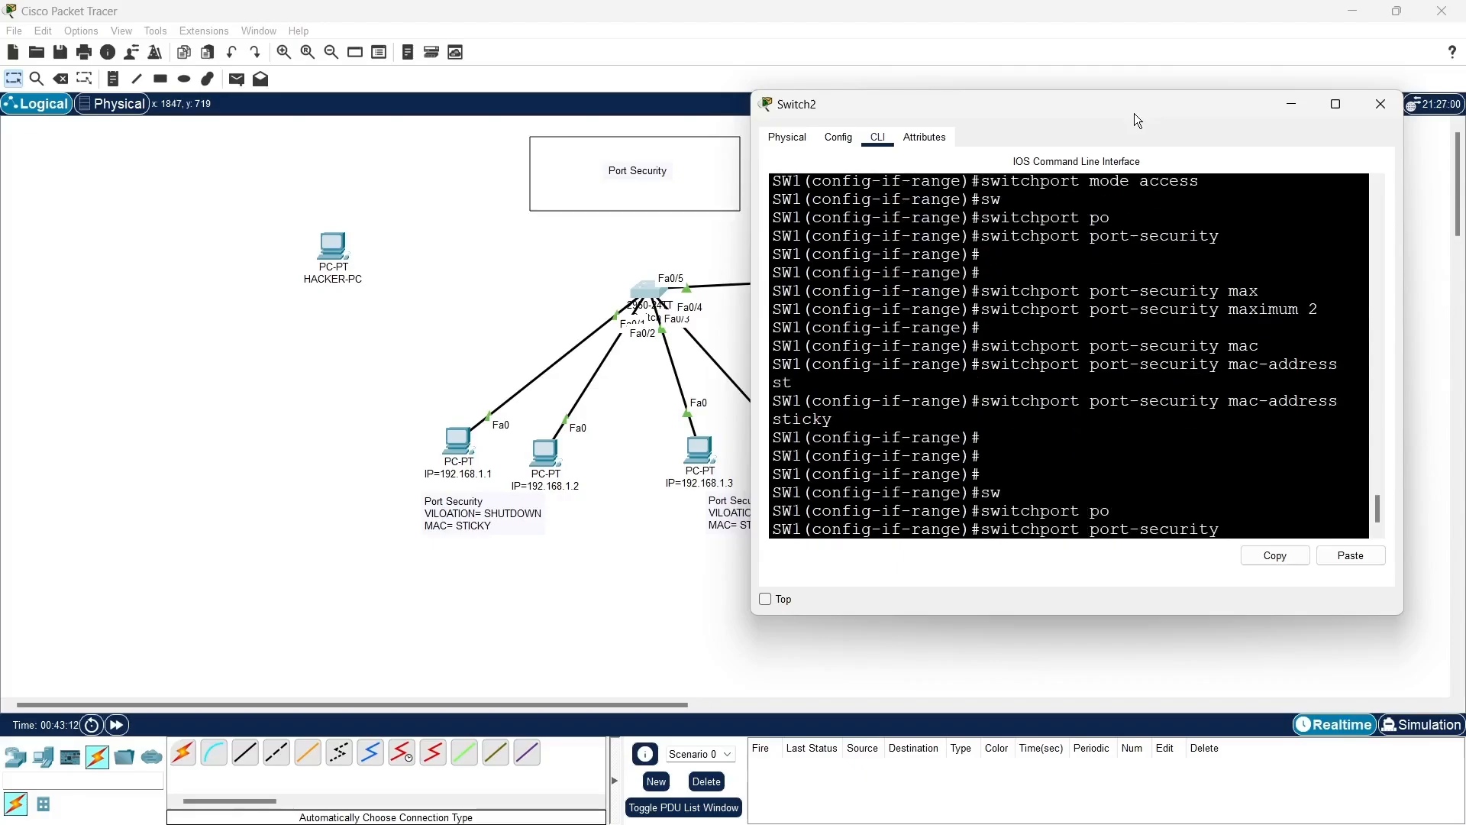
{"action": "type", "text": "v"}
{"action": "key", "text": "Tab"}
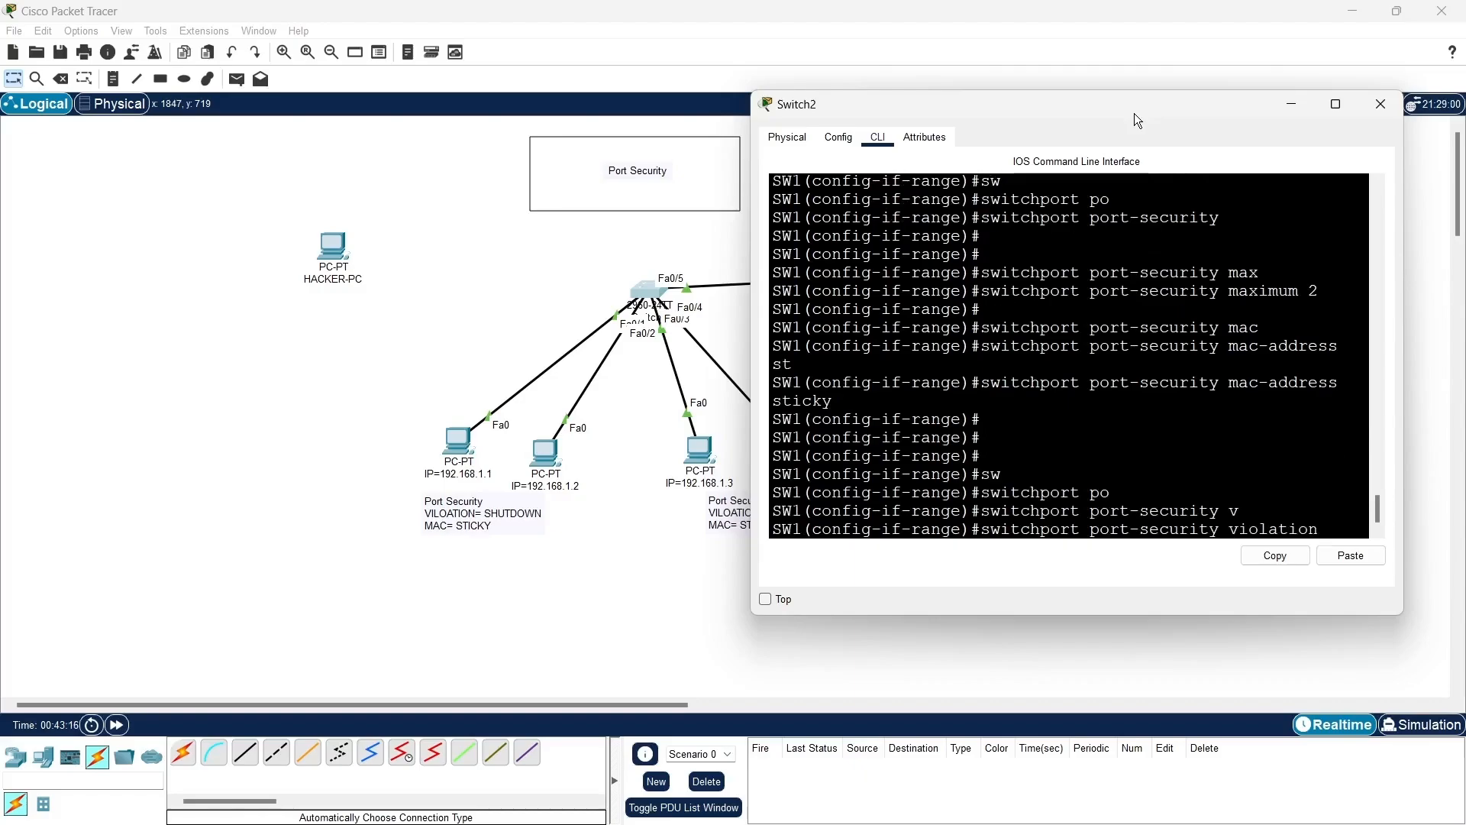
{"action": "type", "text": "?"}
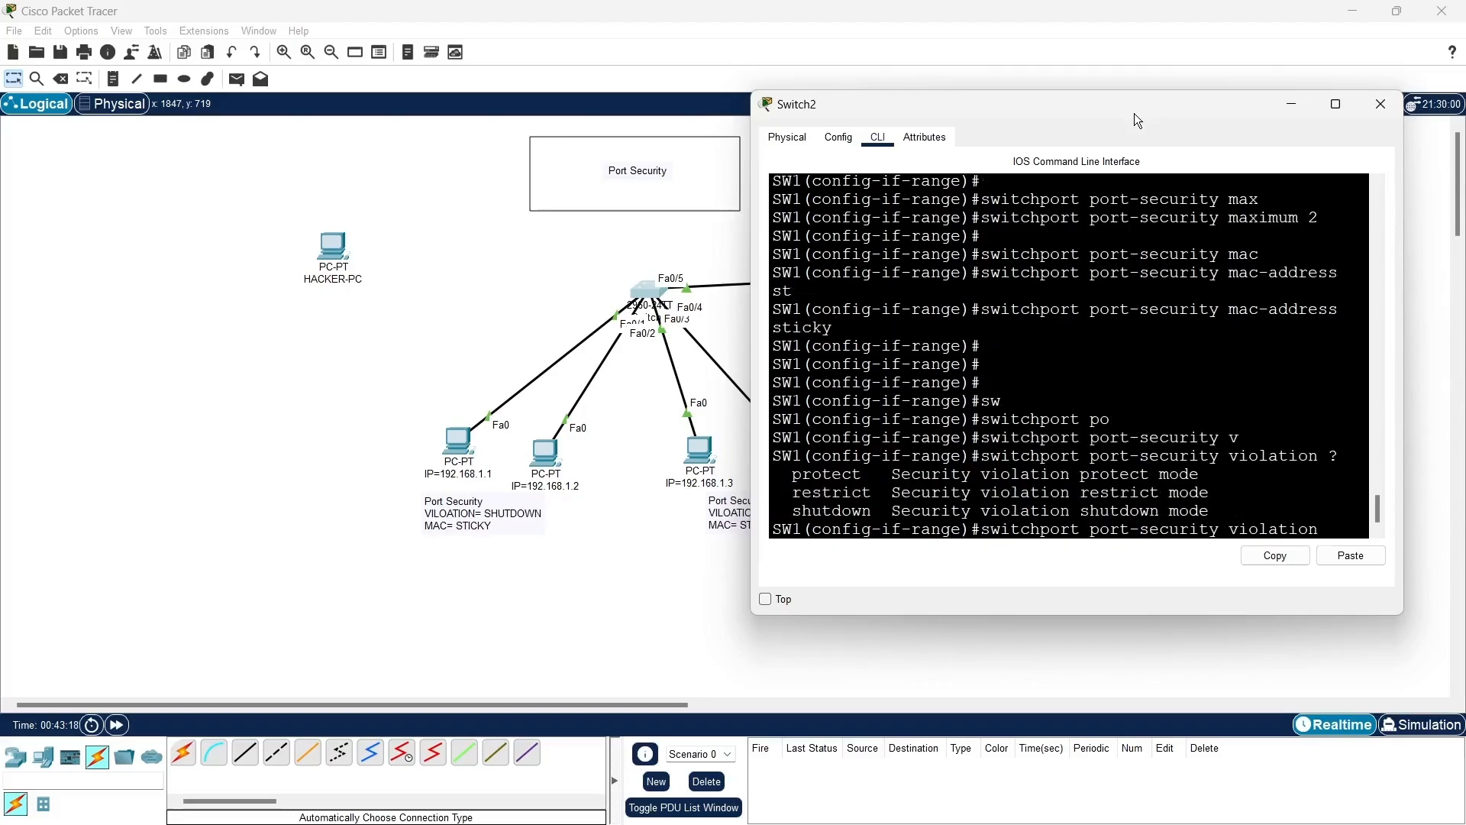
{"action": "left_click_drag", "start_coordinate": [1115, 118], "coordinate": [1146, 142]}
{"action": "type", "text": "re"}
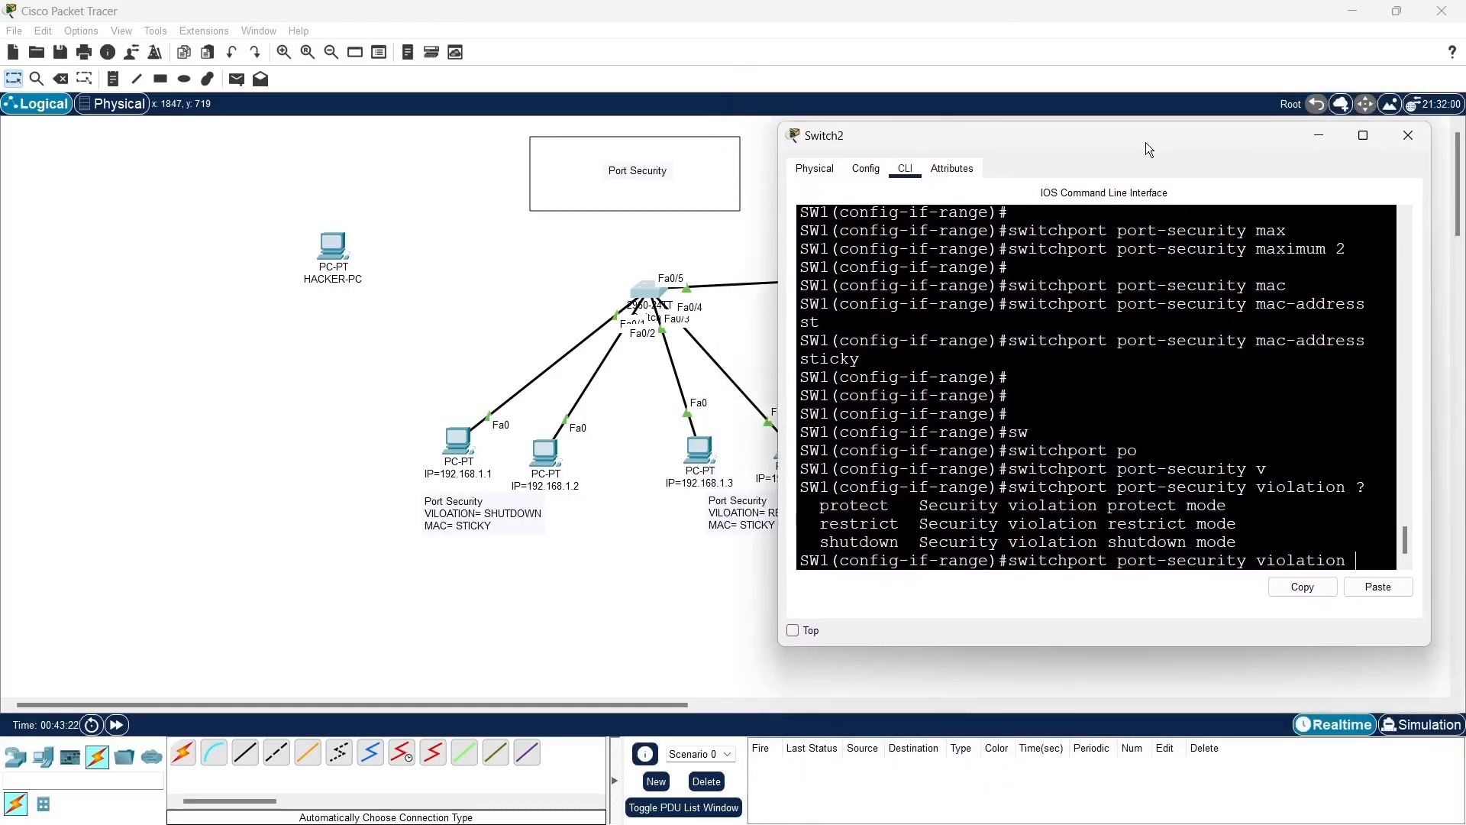
{"action": "key", "text": "Tab"}
{"action": "key", "text": "Return"}
{"action": "key", "text": "Return"}
{"action": "key", "text": "Return"}
{"action": "key", "text": "Return"}
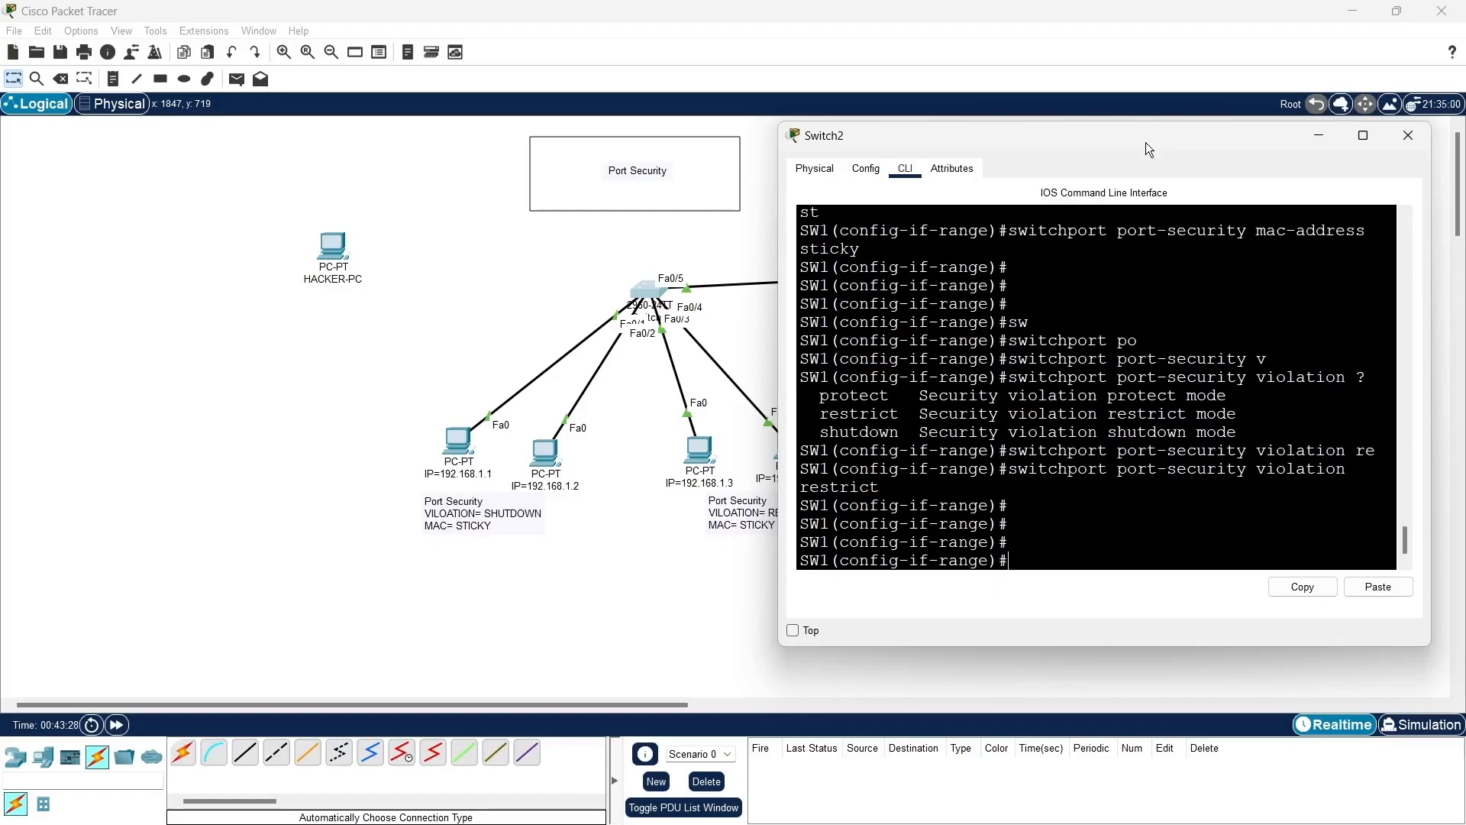
{"action": "type", "text": "ex"}
{"action": "key", "text": "Return"}
{"action": "key", "text": "Return"}
{"action": "key", "text": "Return"}
{"action": "key", "text": "Return"}
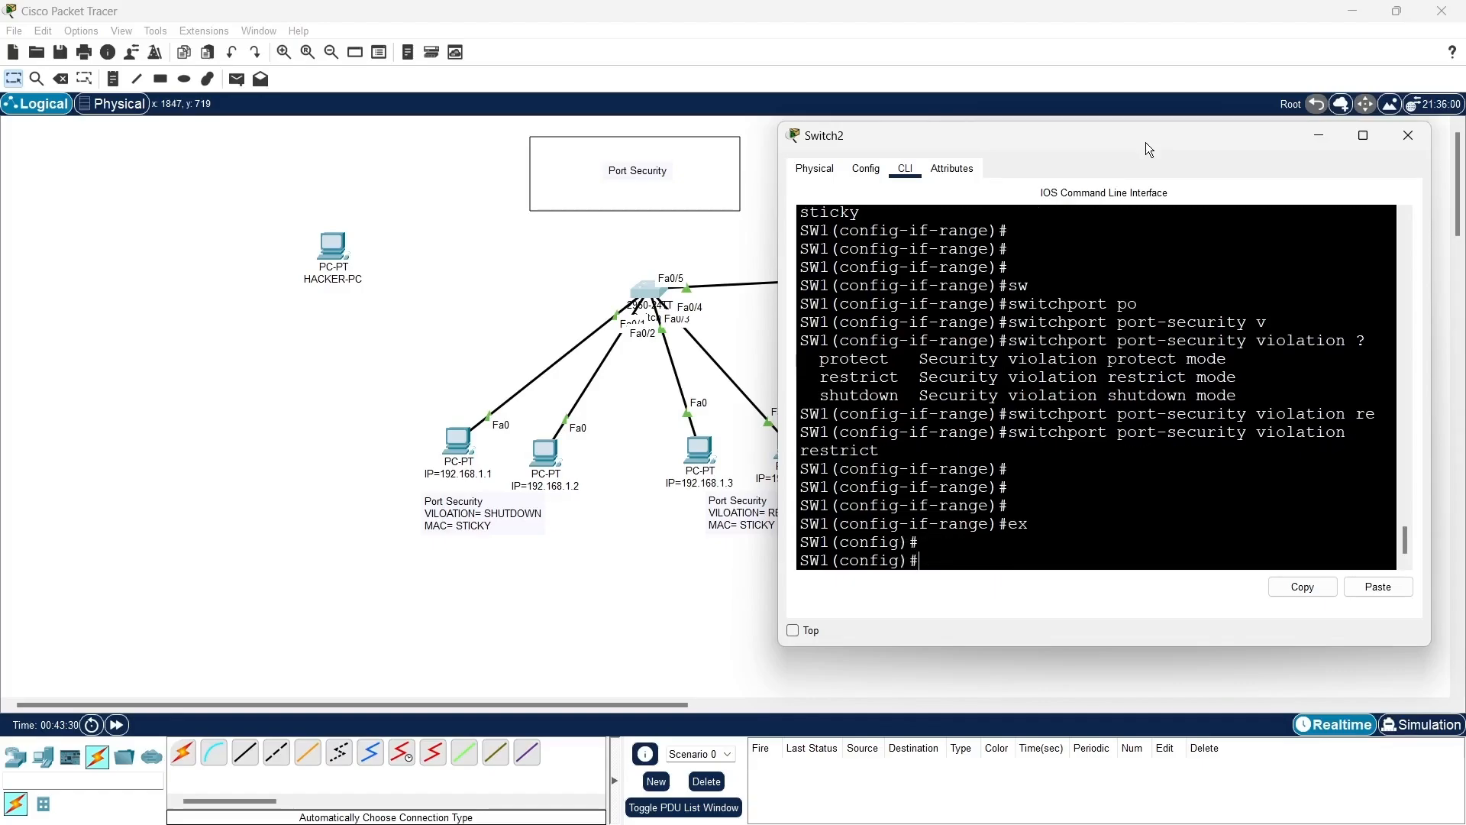
- Configure interface f0/5 with switchport mode access
{"action": "type", "text": "int"}
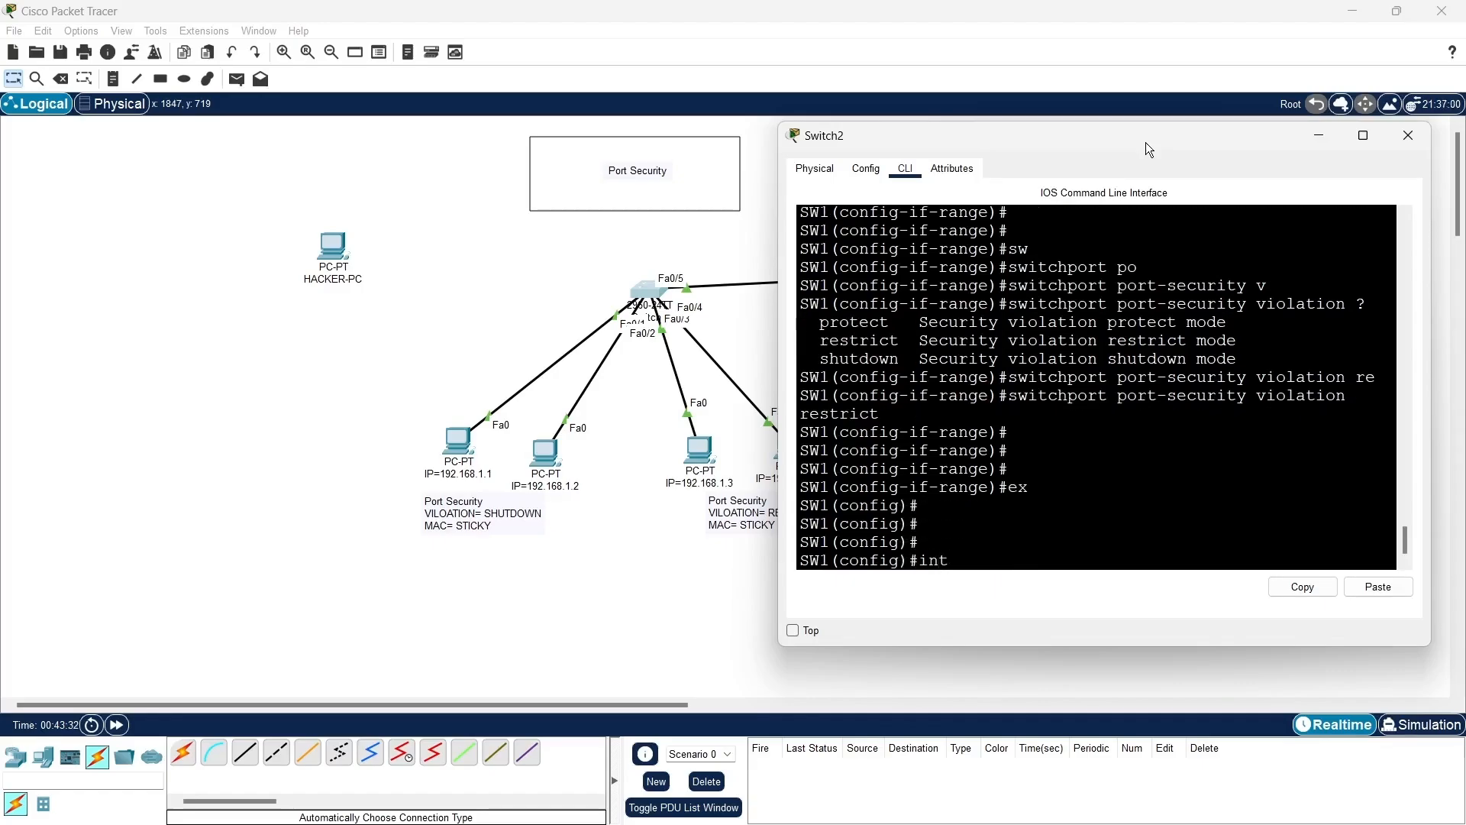
{"action": "type", "text": " f0/5"}
{"action": "key", "text": "Return"}
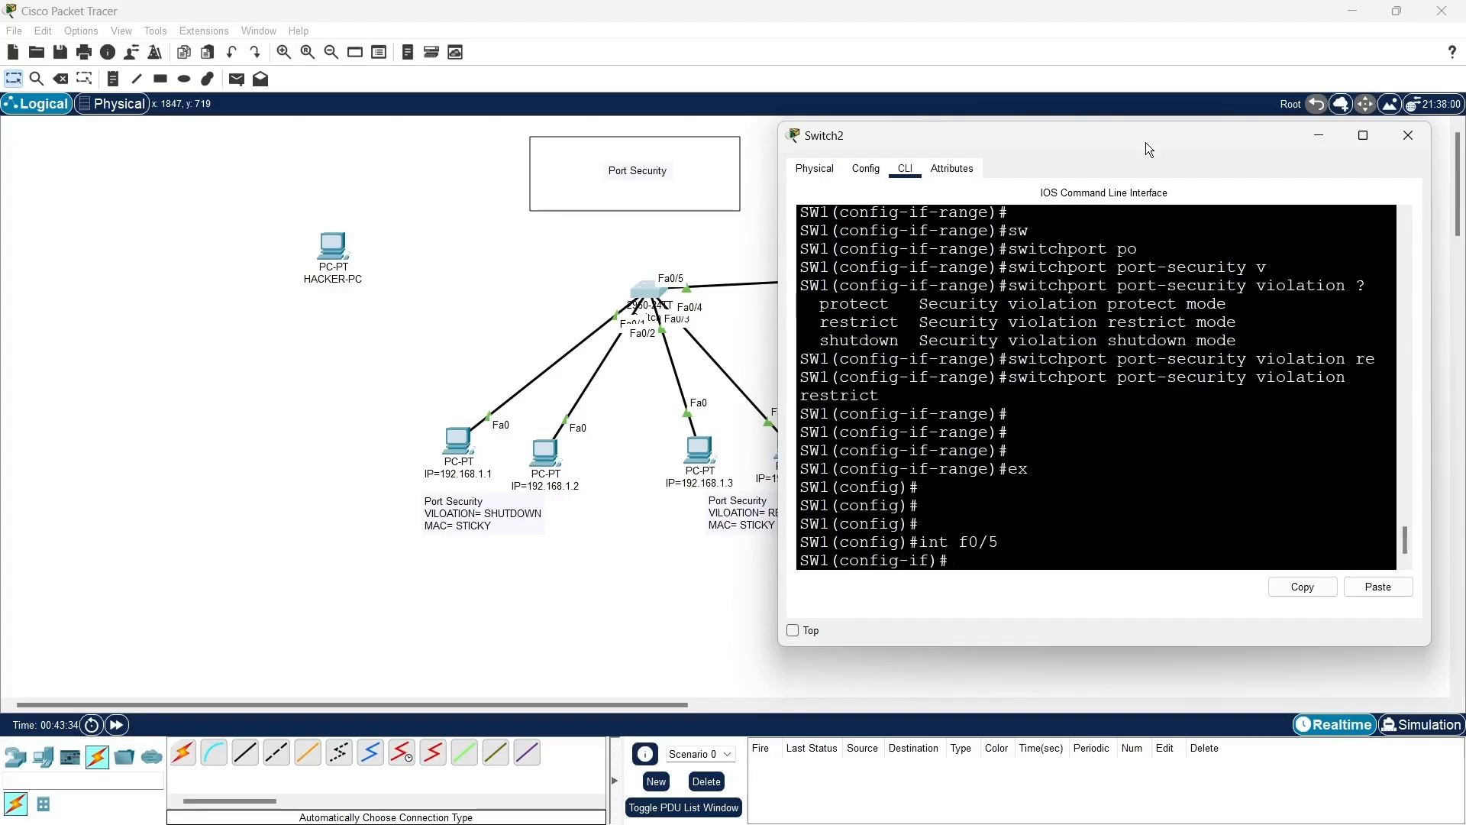
{"action": "type", "text": "sw"}
{"action": "key", "text": "Tab"}
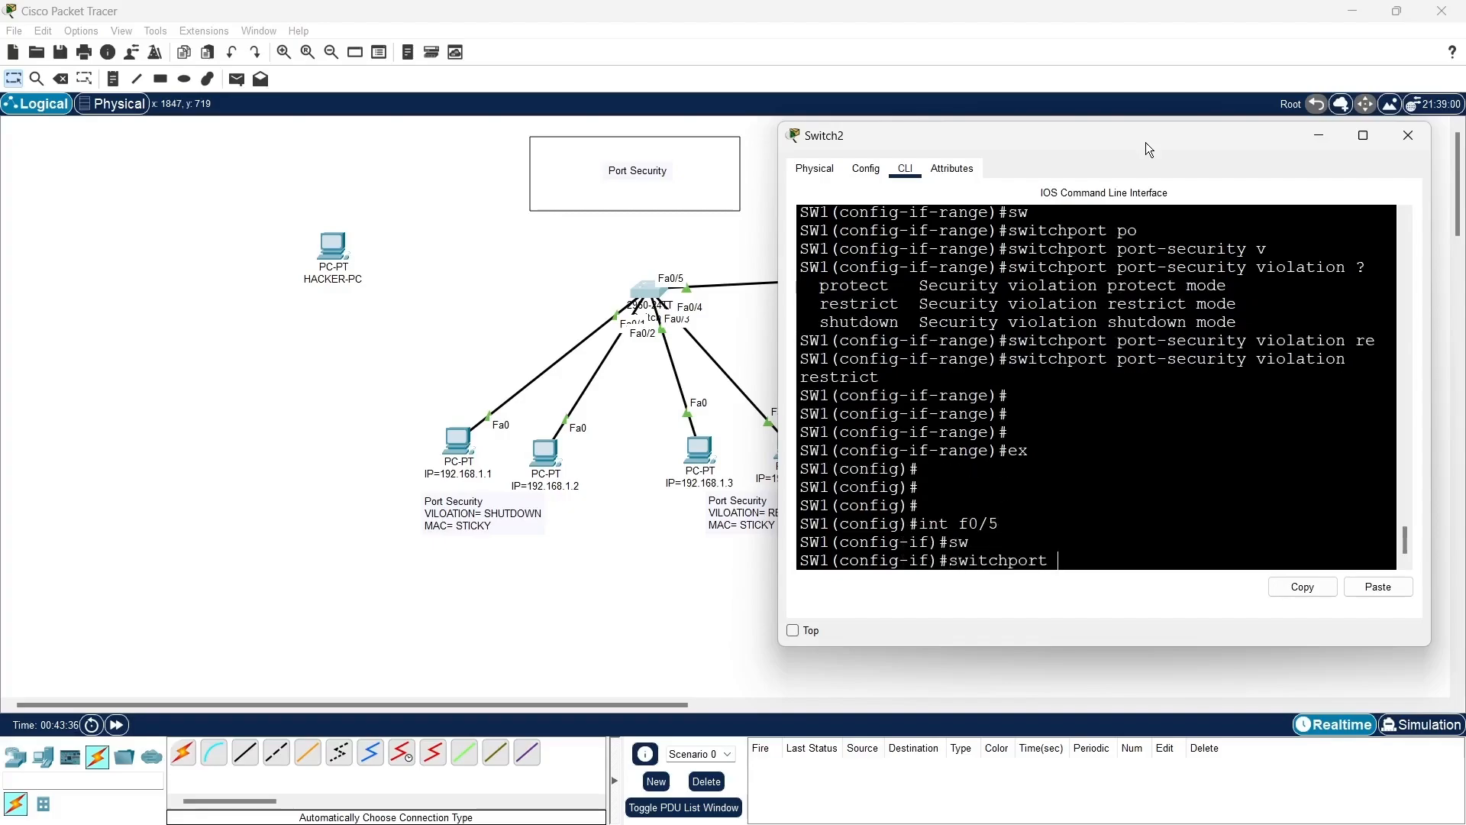
{"action": "type", "text": "m"}
{"action": "key", "text": "Tab"}
{"action": "type", "text": "a"}
{"action": "key", "text": "Return"}
{"action": "key", "text": "Return"}
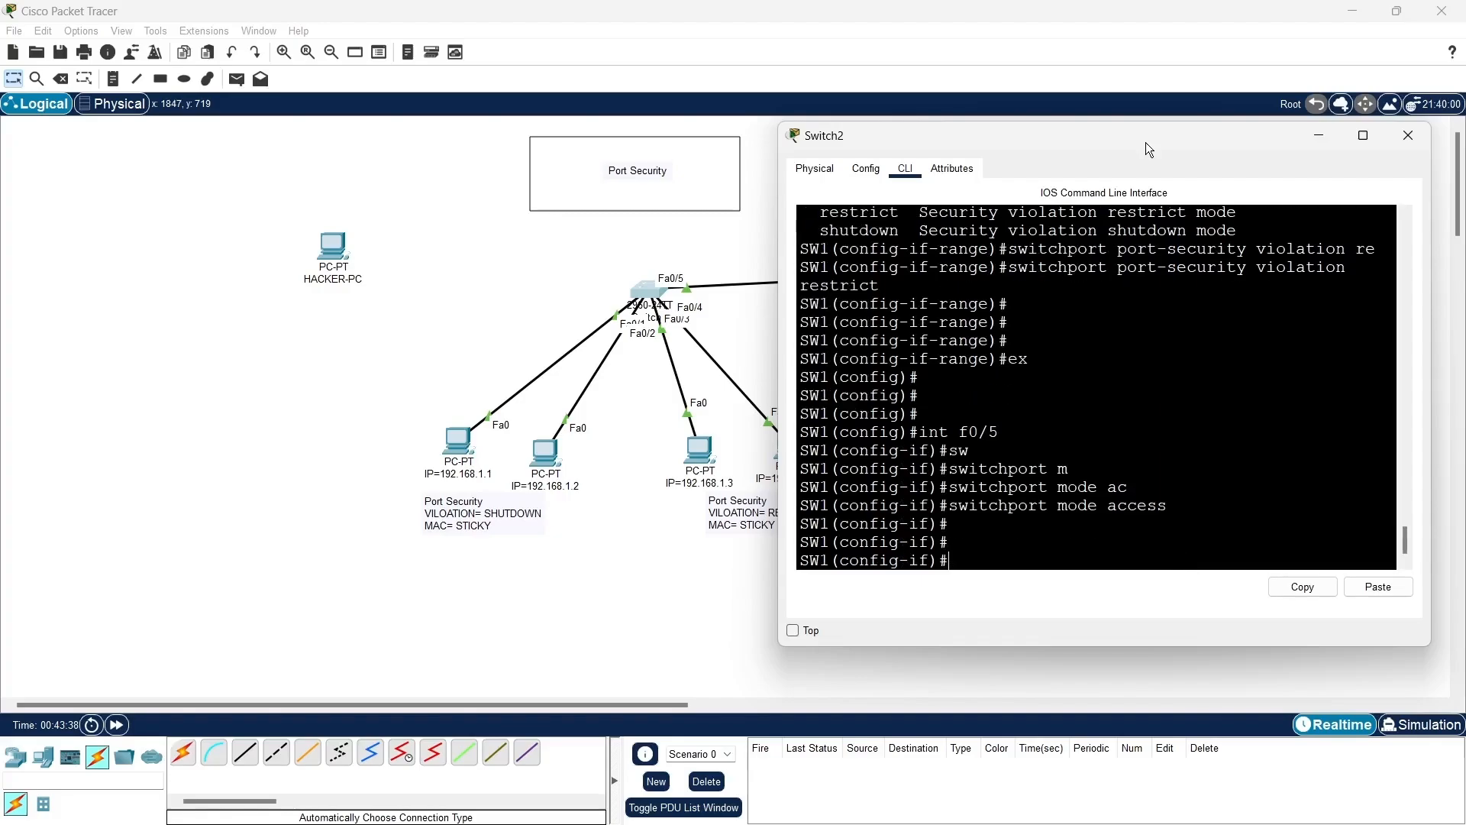
- Enable switchport port-security on interface f0/5
{"action": "type", "text": "sw"}
{"action": "key", "text": "Tab"}
{"action": "type", "text": "po"}
{"action": "key", "text": "Tab"}
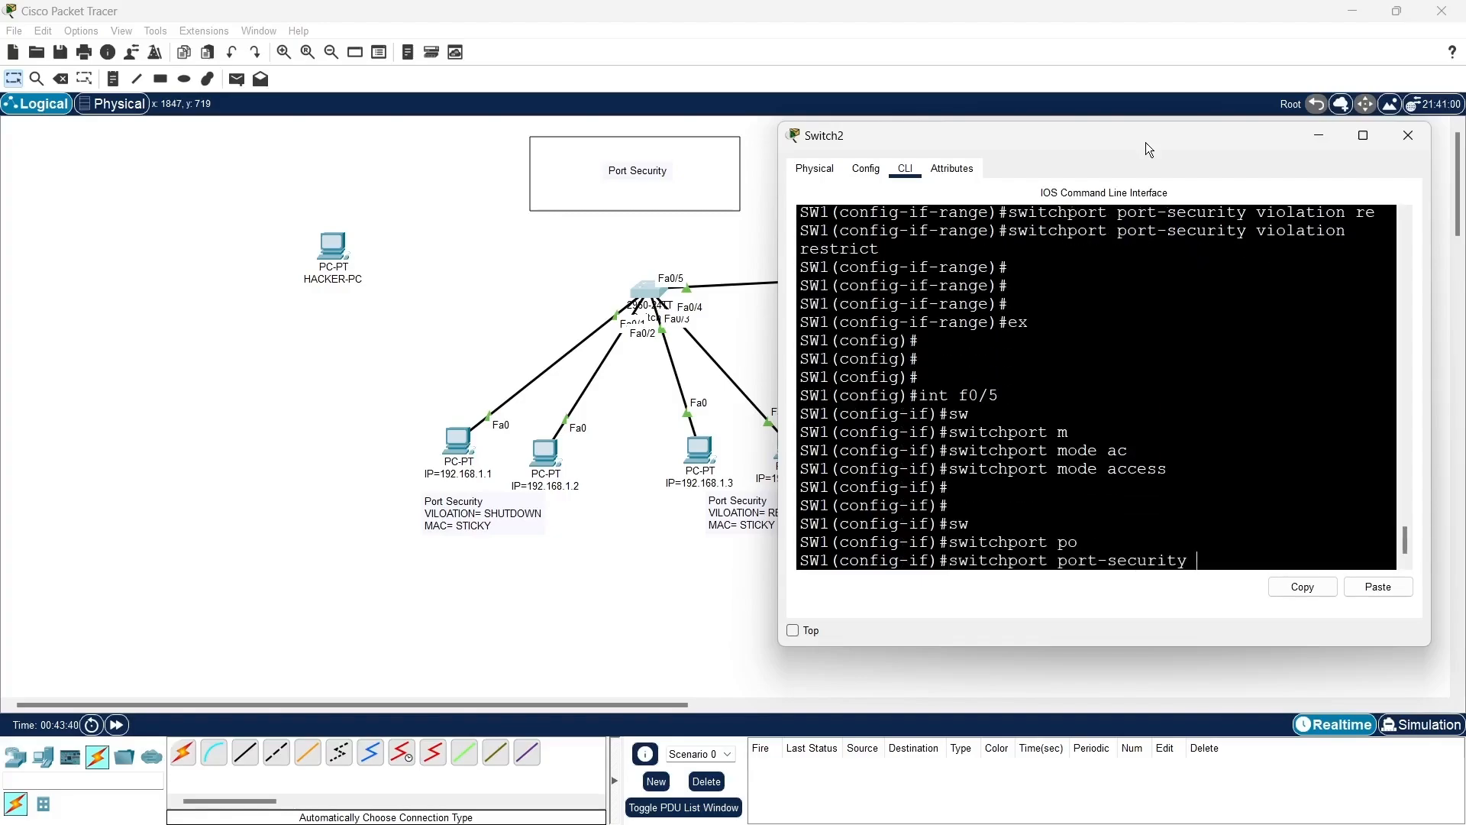
{"action": "key", "text": "Return"}
{"action": "key", "text": "Return"}
- Set the port-security maximum to 1 MAC address on interface f0/5
{"action": "key", "text": "Up"}
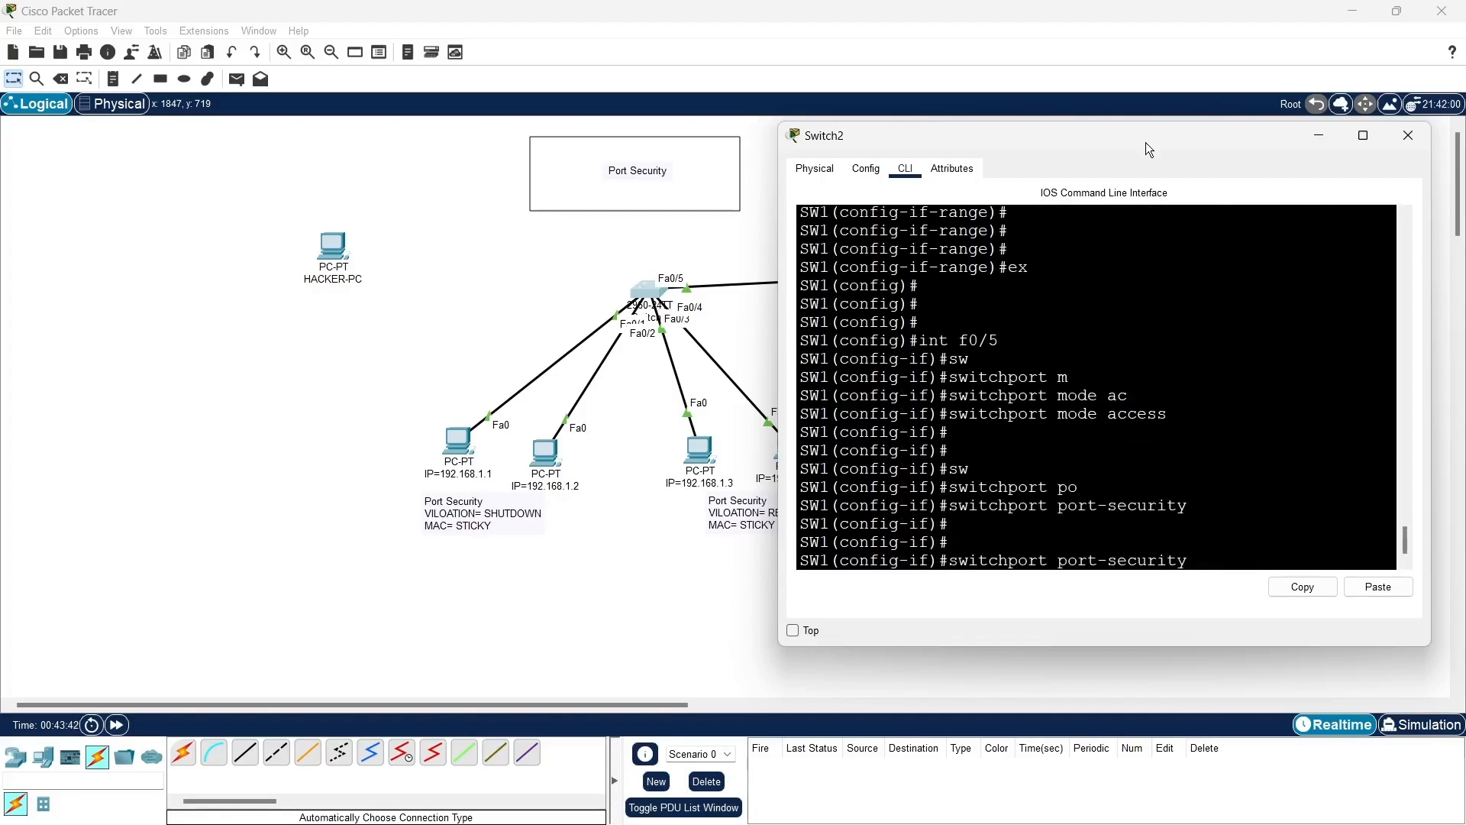
{"action": "type", "text": "mm"}
{"action": "key", "text": "BackSpace"}
{"action": "type", "text": "x"}
{"action": "key", "text": "Tab"}
{"action": "key", "text": "BackSpace"}
{"action": "type", "text": "a"}
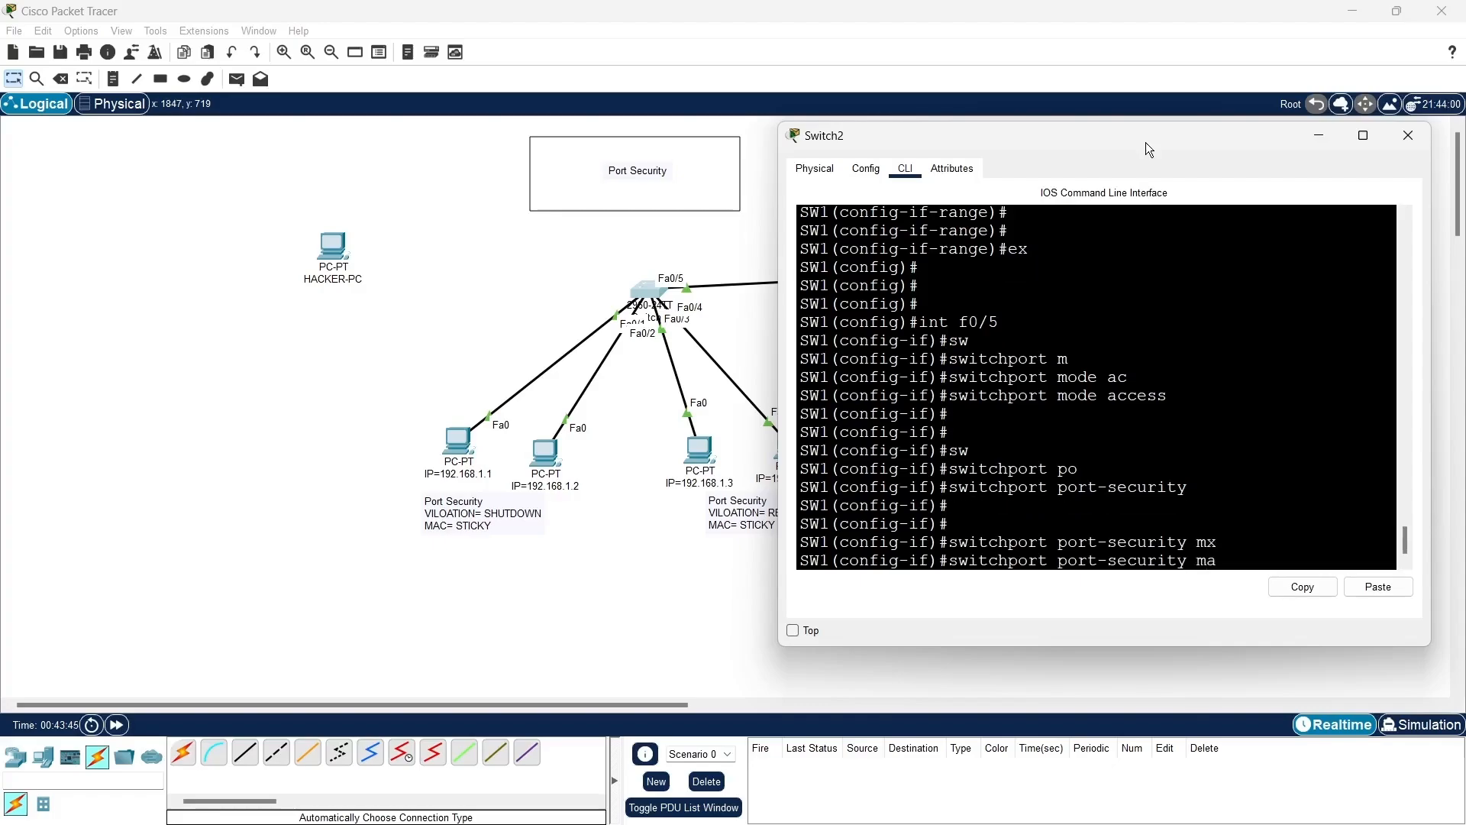
{"action": "type", "text": "x"}
{"action": "key", "text": "Tab"}
{"action": "left_click_drag", "start_coordinate": [1146, 142], "coordinate": [1133, 190]}
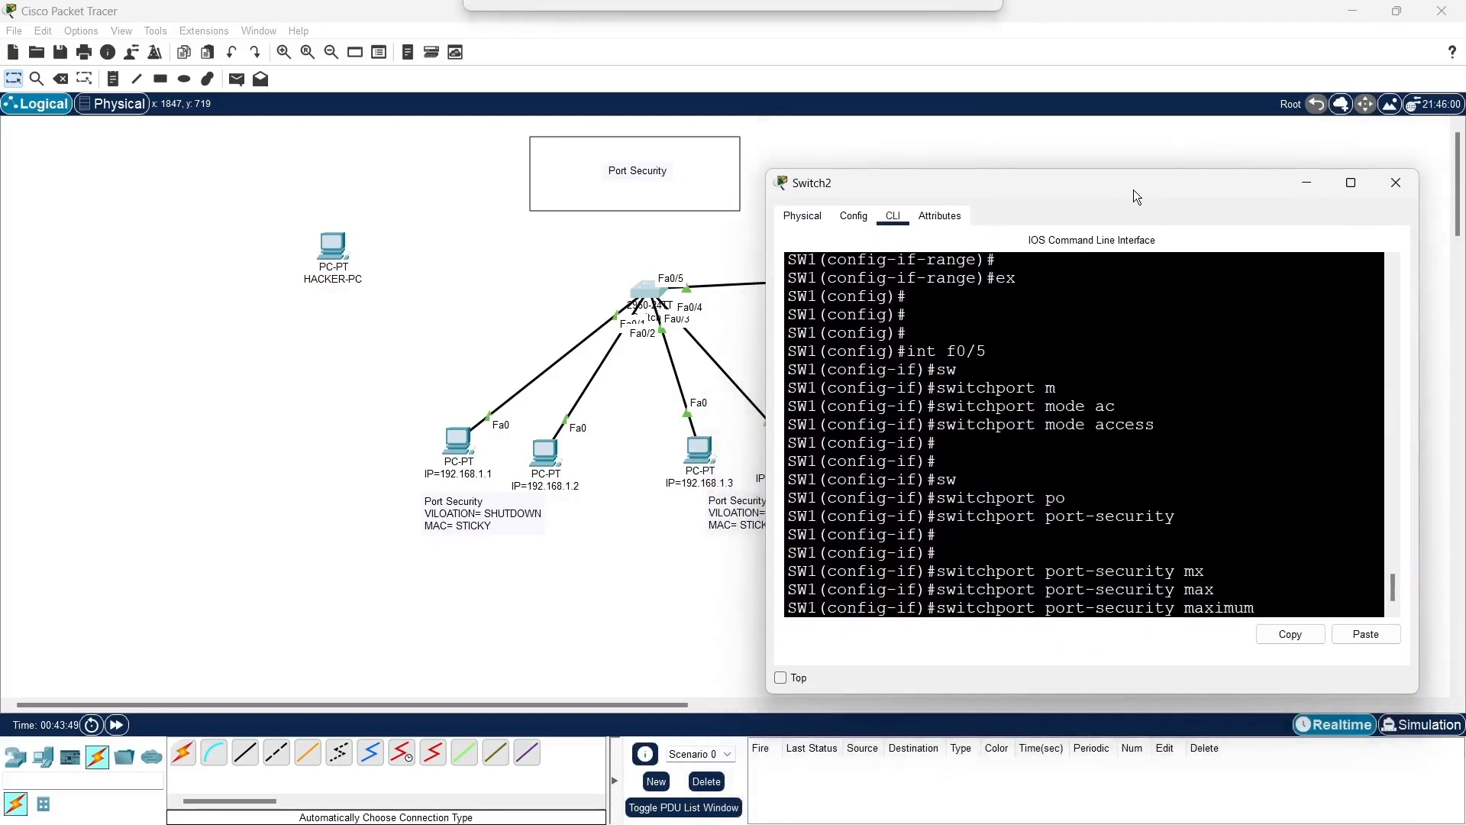
{"action": "type", "text": "1"}
{"action": "key", "text": "Return"}
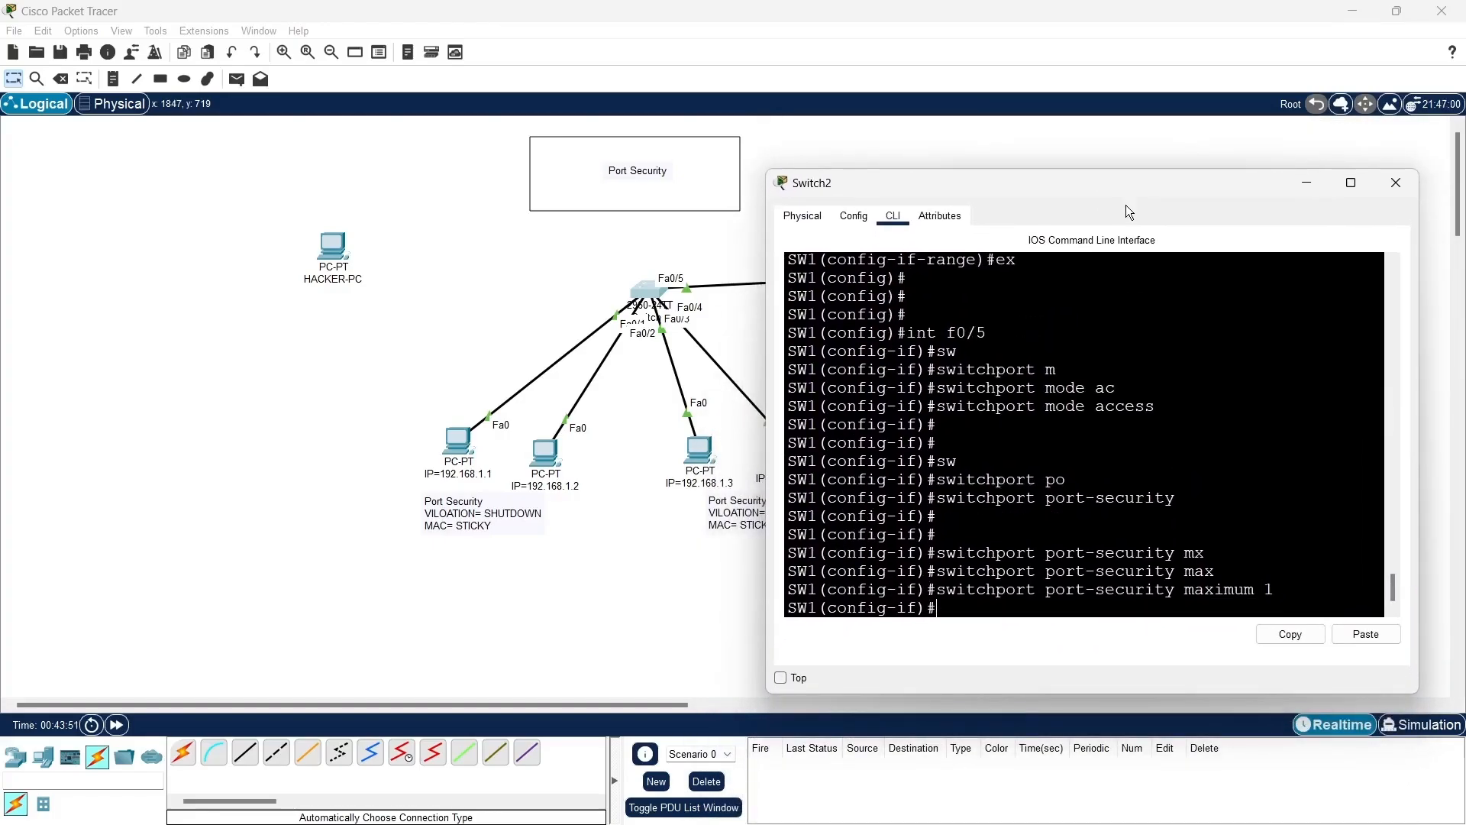
- Enter switchport port-security mac-address for interface f0/5, leaving the command open for a manual address
{"action": "type", "text": "sw"}
{"action": "key", "text": "Tab"}
{"action": "type", "text": "po"}
{"action": "key", "text": "Tab"}
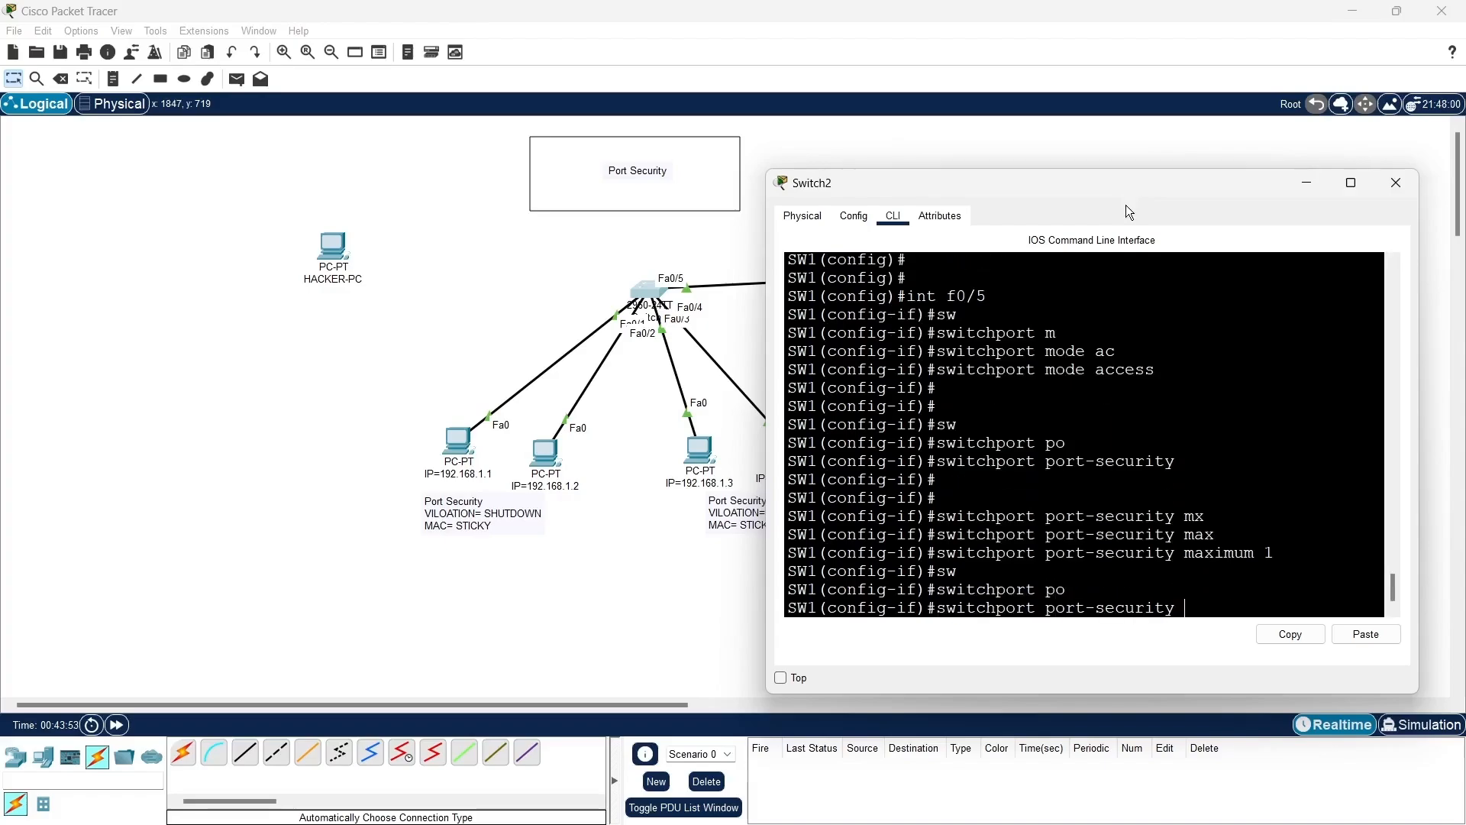
{"action": "type", "text": "m"}
{"action": "key", "text": "Tab"}
{"action": "type", "text": "ac"}
{"action": "key", "text": "Tab"}
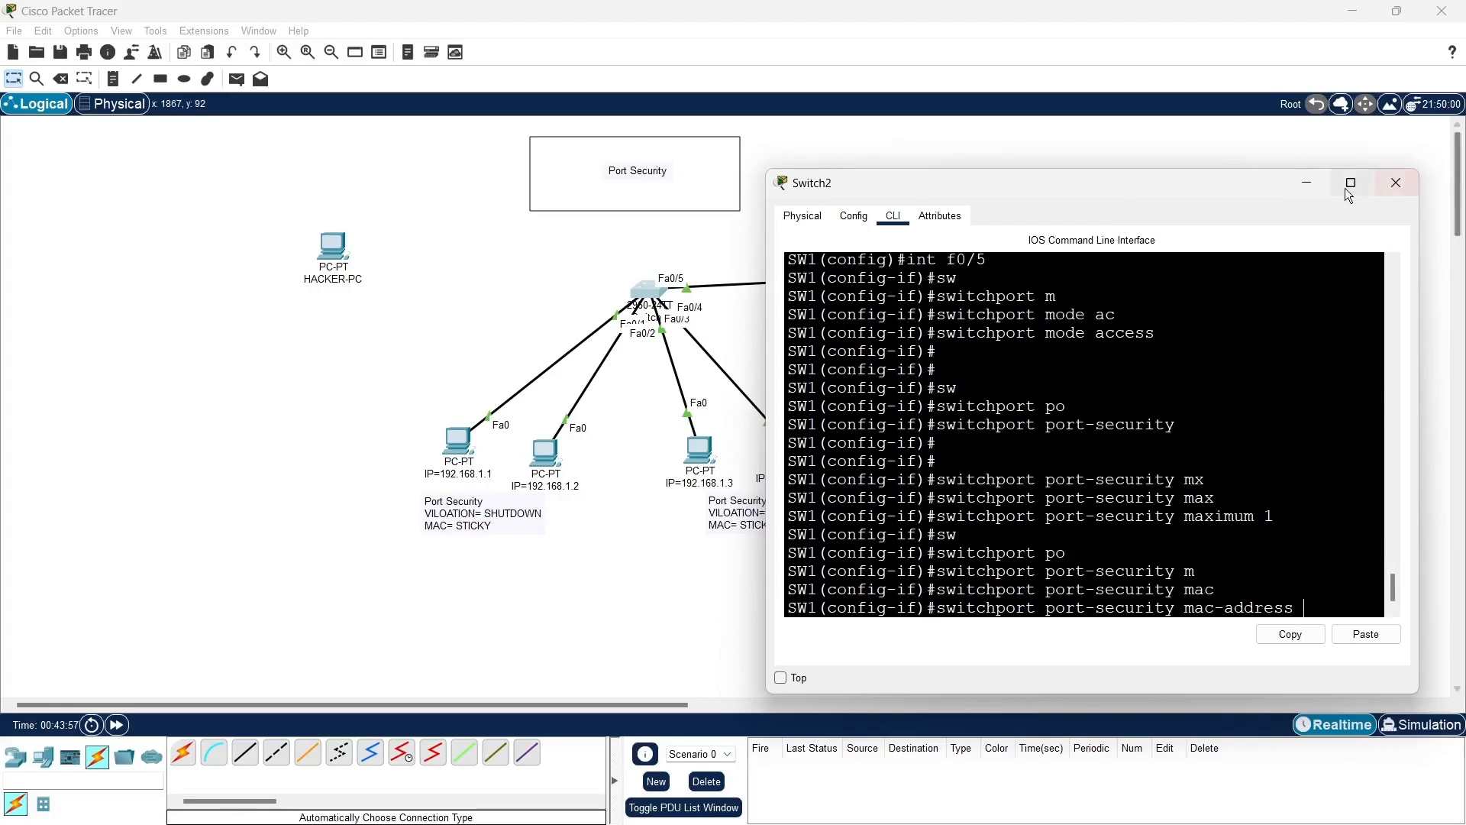
- Copy the FastEthernet0 MAC address from the configuration of the PC with IP 192.168.1.5
{"action": "left_click", "coordinate": [1318, 185]}
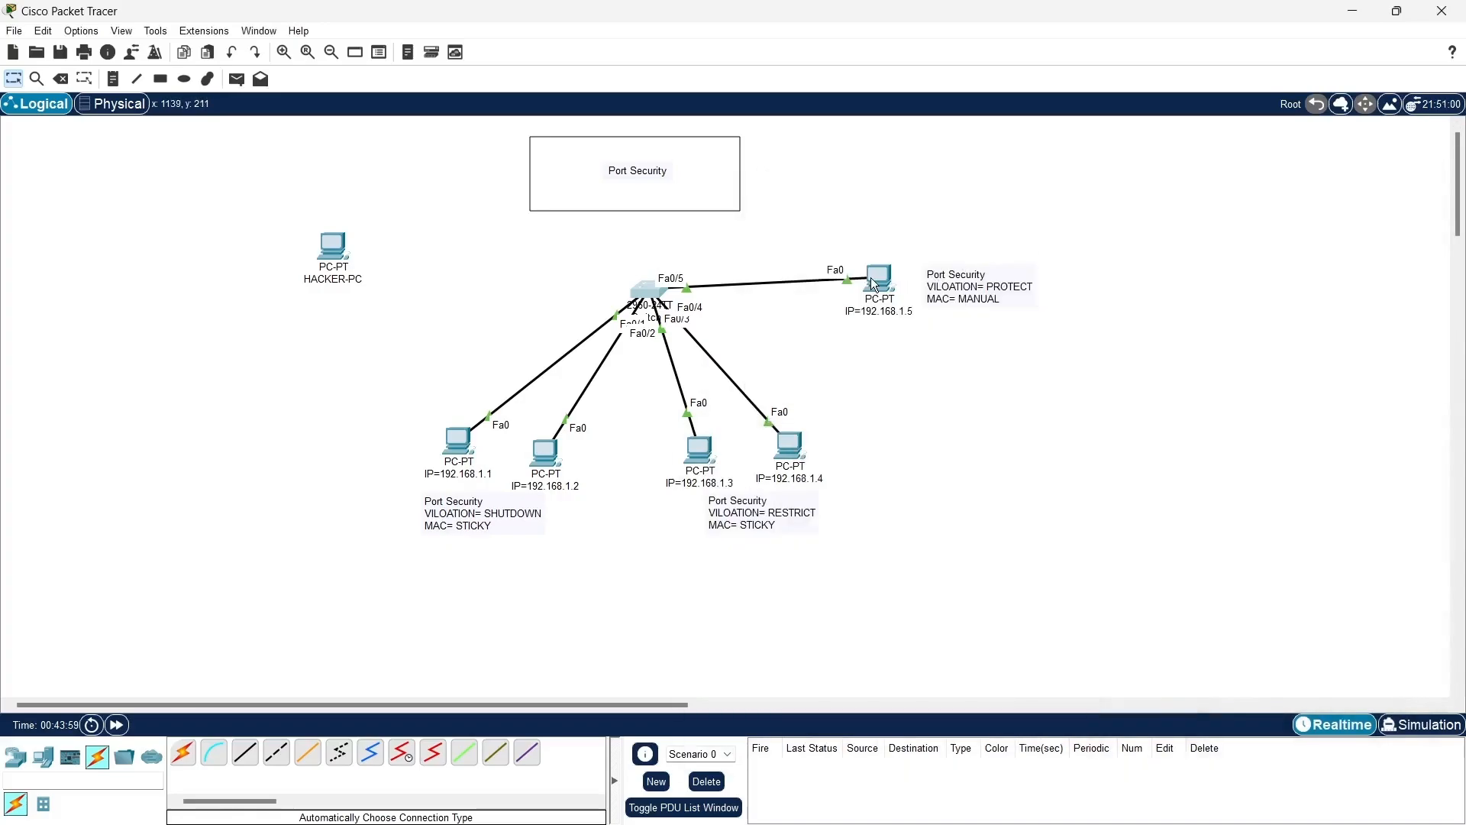
{"action": "left_click", "coordinate": [878, 281]}
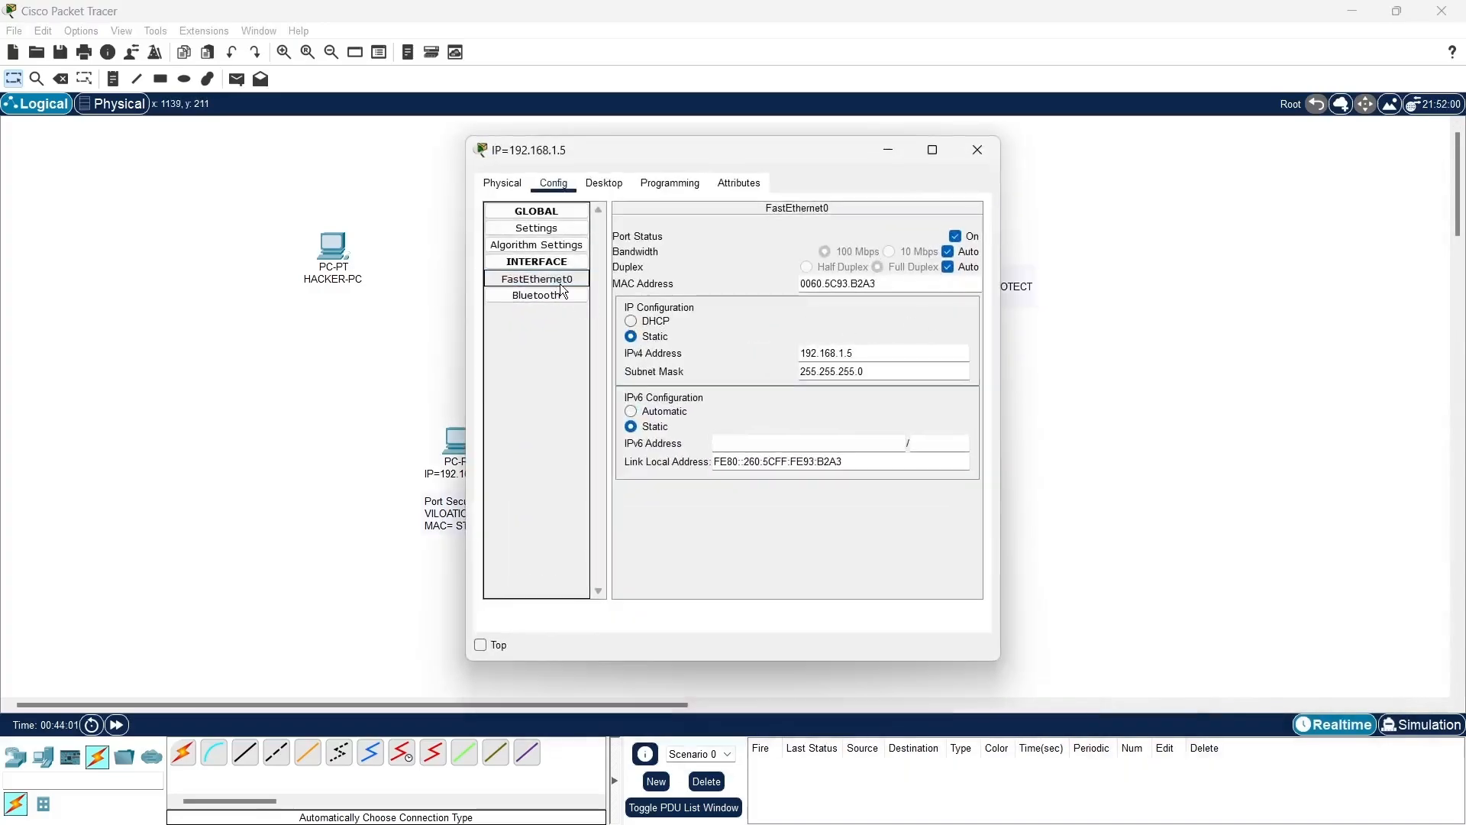
{"action": "double_click", "coordinate": [893, 288]}
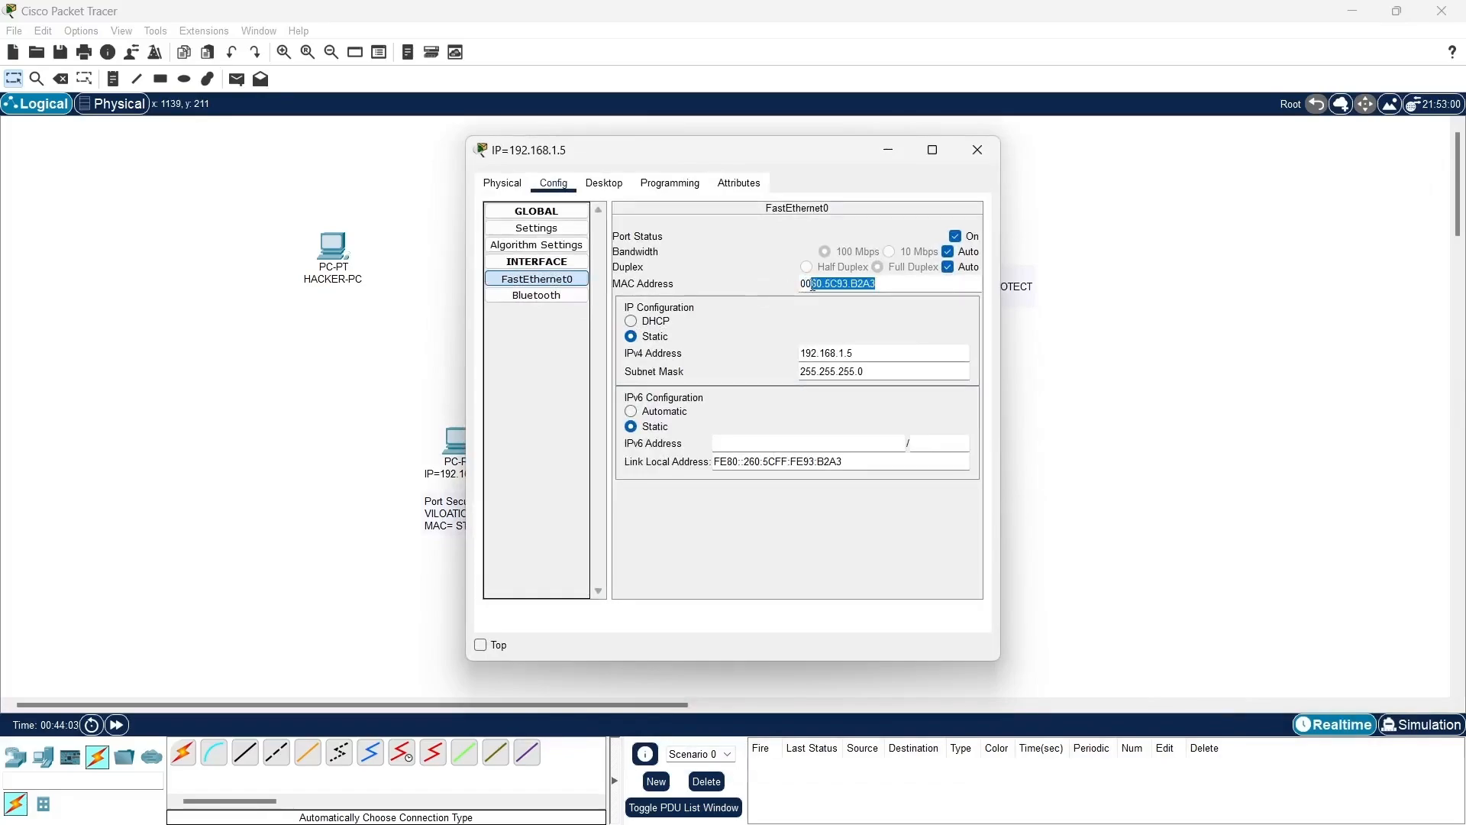
{"action": "right_click", "coordinate": [851, 282]}
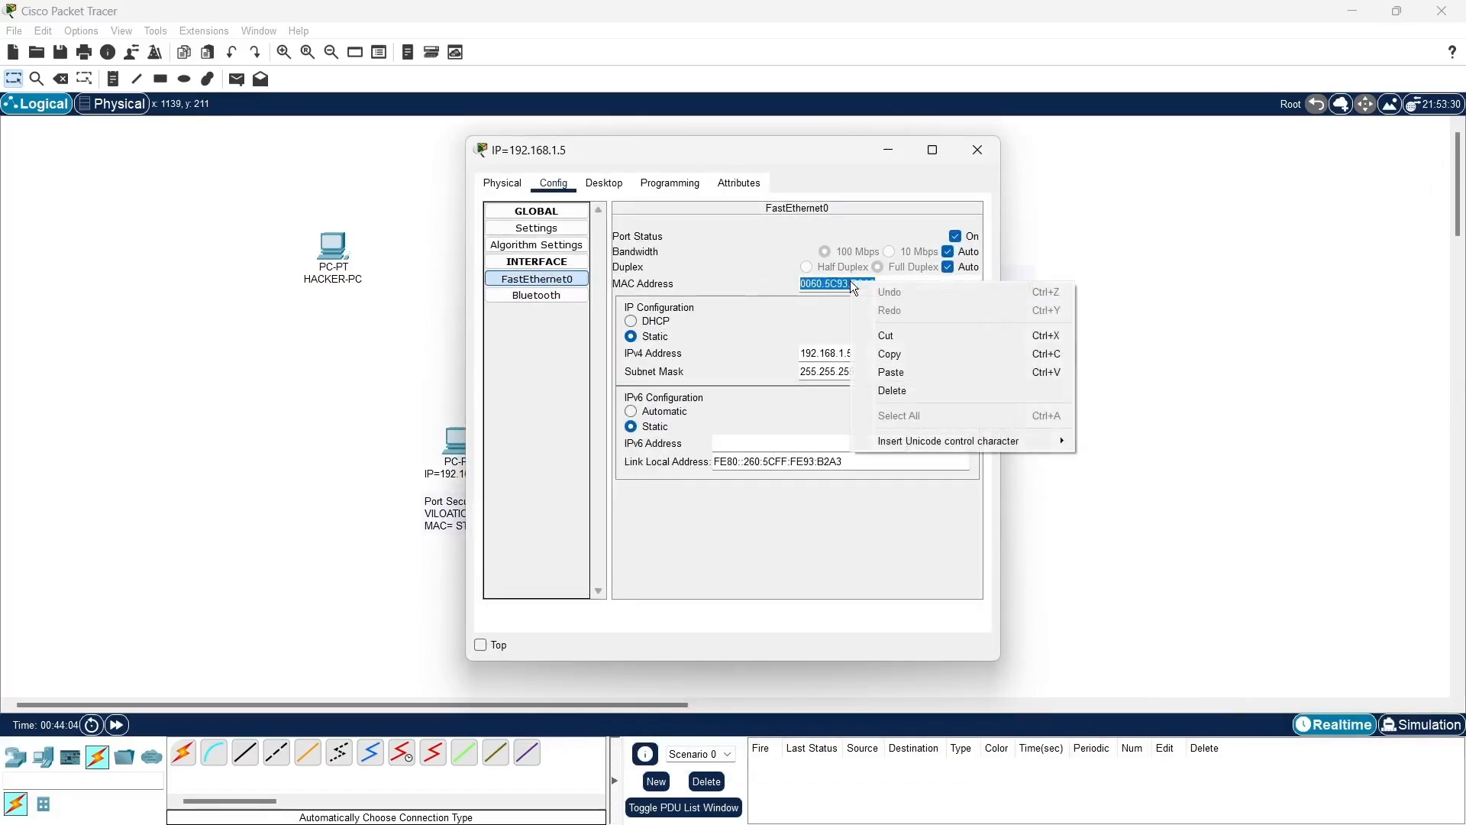
{"action": "left_click", "coordinate": [915, 359]}
{"action": "left_click", "coordinate": [888, 149]}
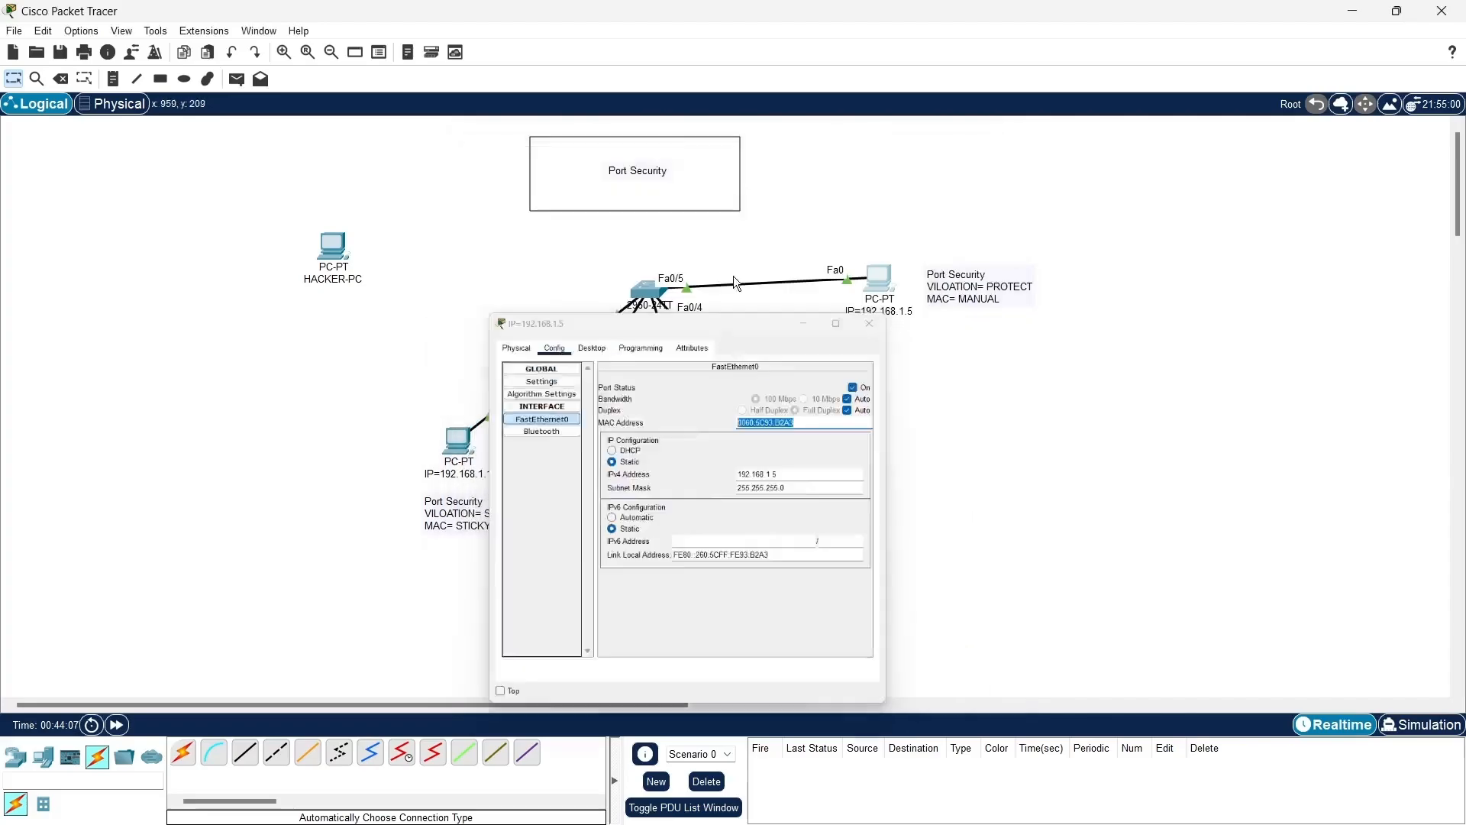
- Complete the open mac-address command on SW1 with the copied address 0060.5C93.B2A3
{"action": "left_click", "coordinate": [644, 291]}
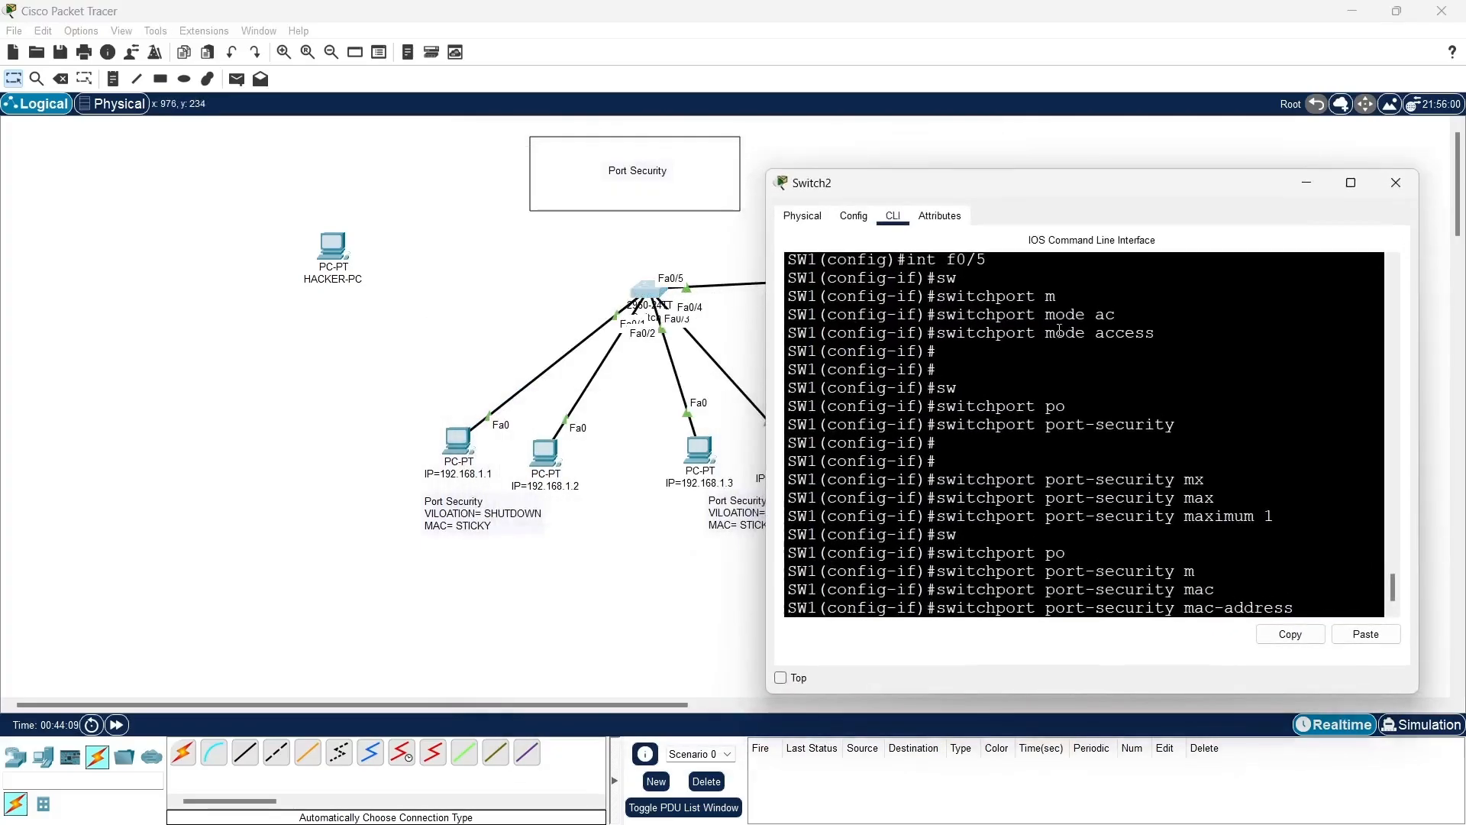
{"action": "left_click", "coordinate": [1366, 634]}
{"action": "key", "text": "Return"}
{"action": "key", "text": "Return"}
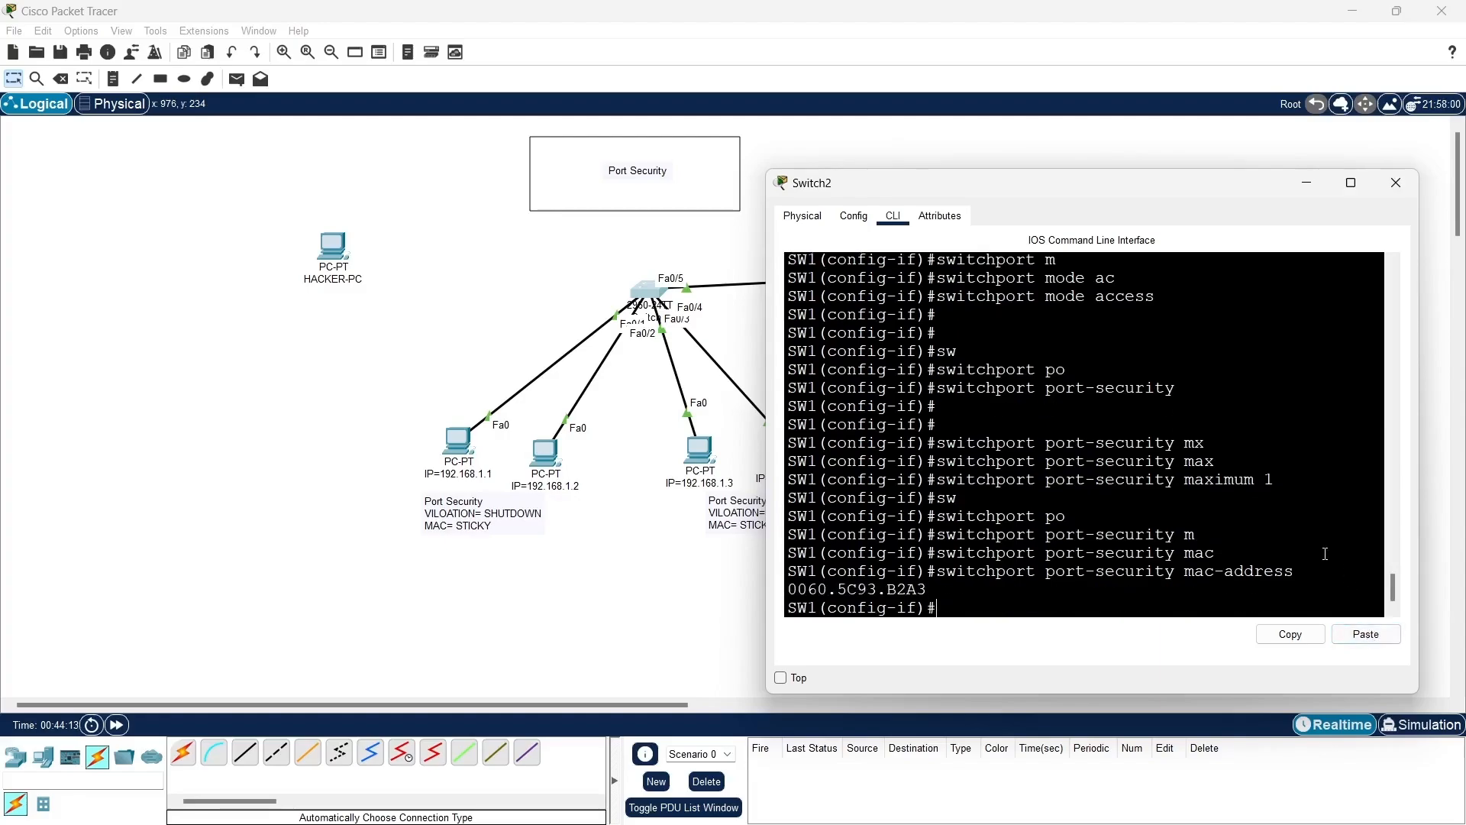
- Set the port-security violation mode to protect on interface f0/5 and return to global configuration mode
{"action": "type", "text": "sw"}
{"action": "key", "text": "Tab"}
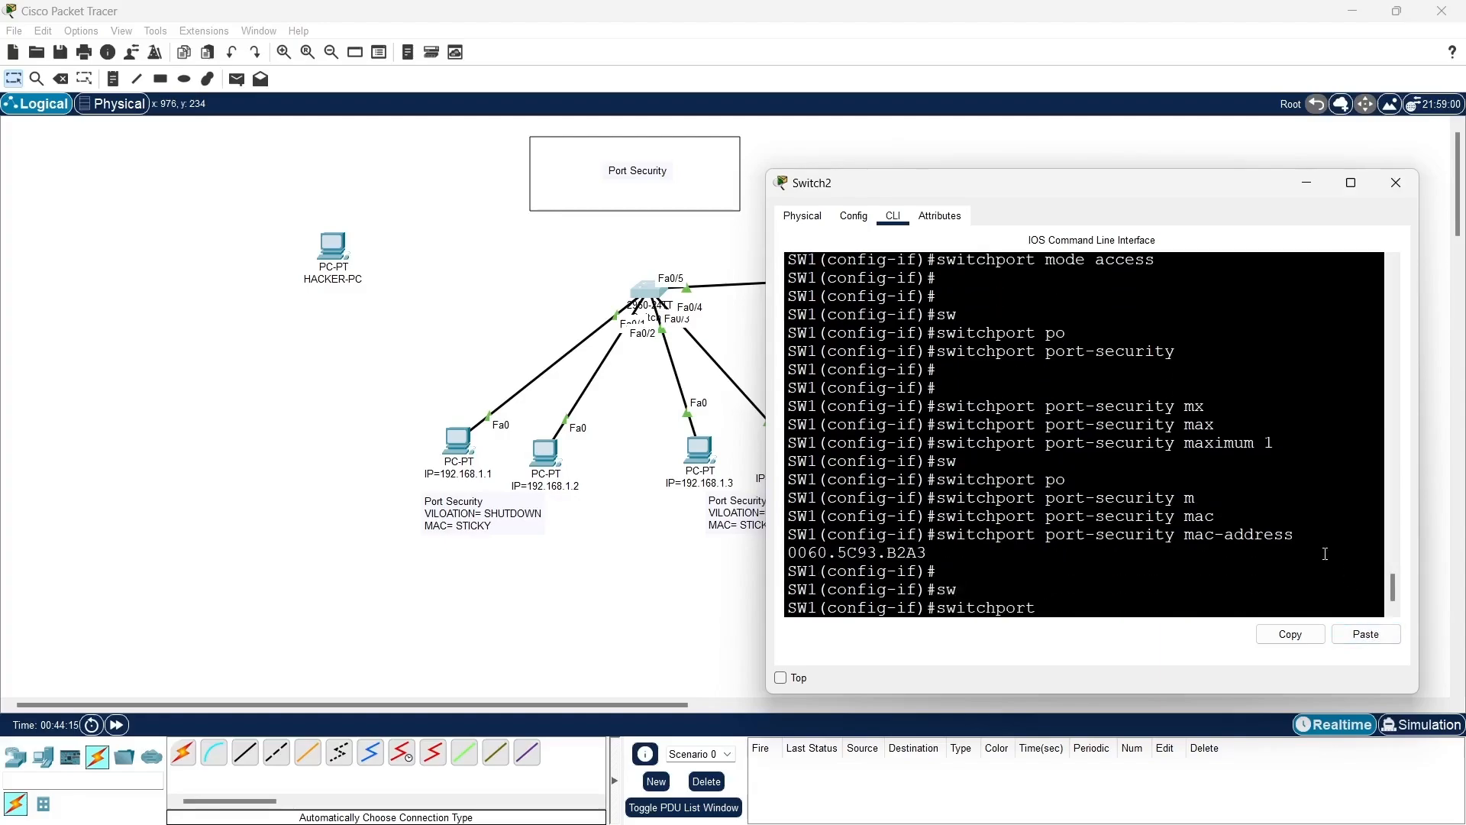
{"action": "type", "text": "po"}
{"action": "key", "text": "Tab"}
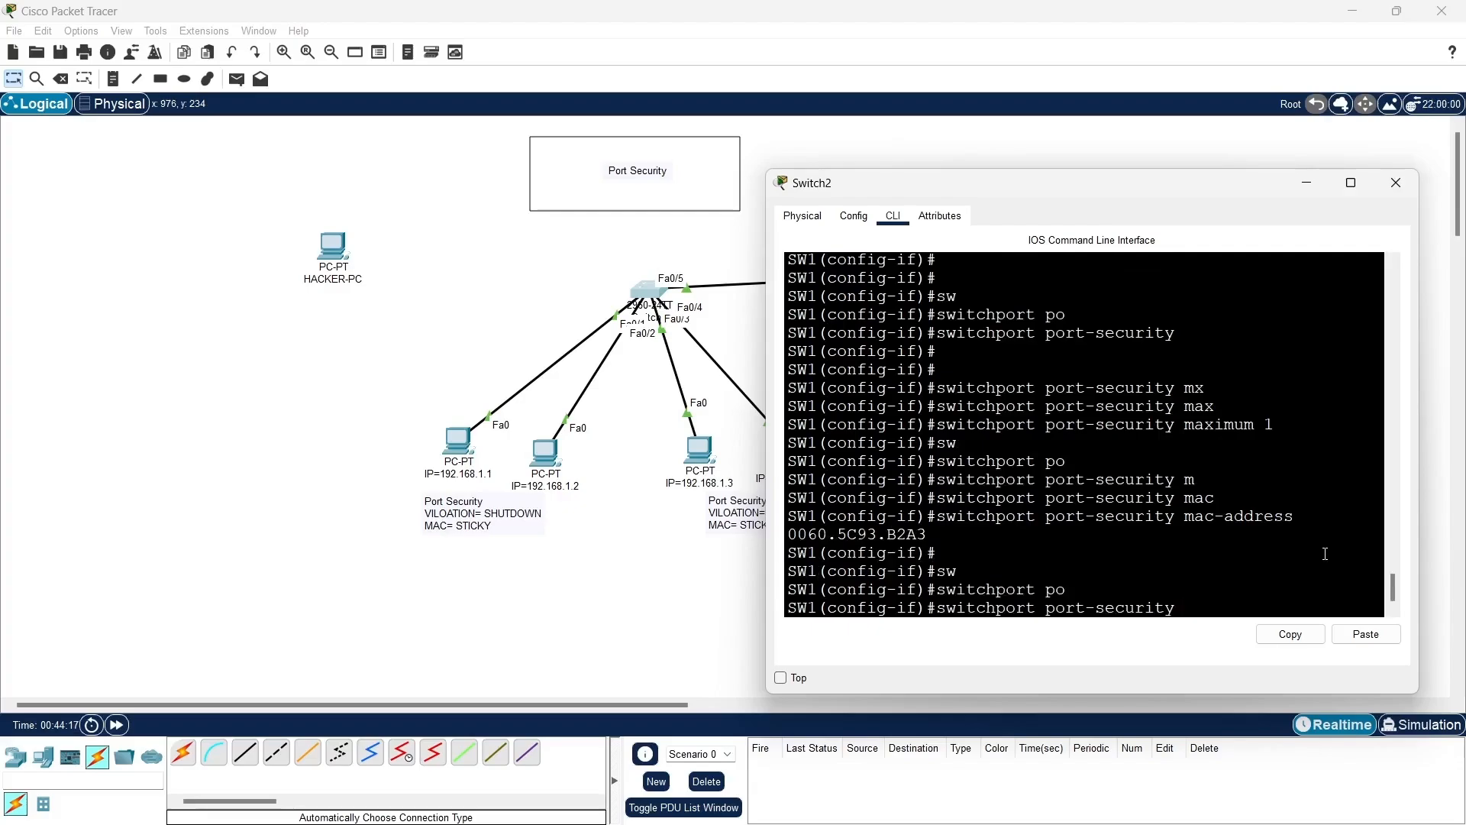
{"action": "type", "text": "vl"}
{"action": "key", "text": "Tab"}
{"action": "key", "text": "BackSpace"}
{"action": "key", "text": "Tab"}
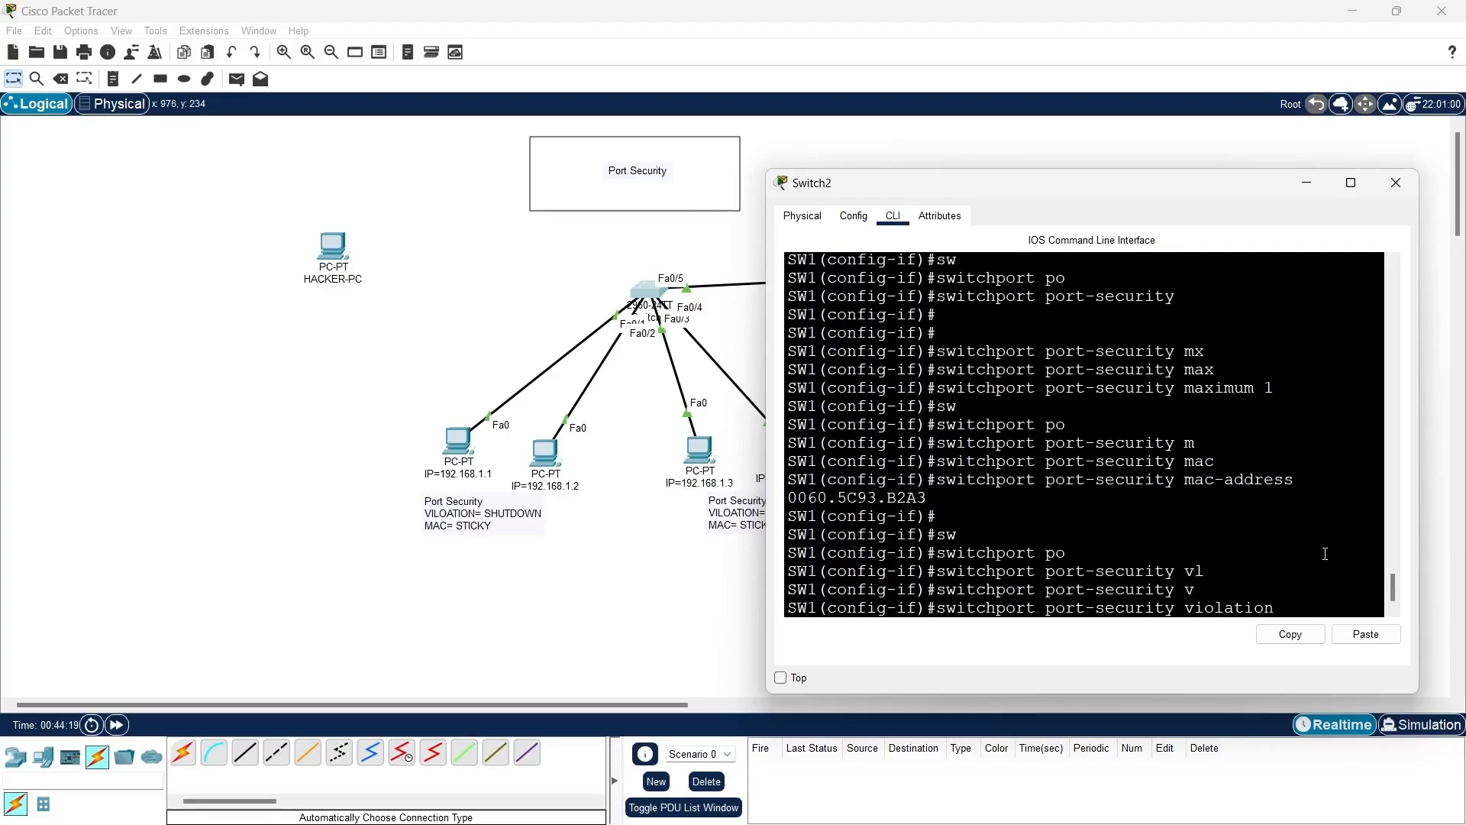
{"action": "type", "text": "po"}
{"action": "key", "text": "Tab"}
{"action": "key", "text": "BackSpace"}
{"action": "key", "text": "Tab"}
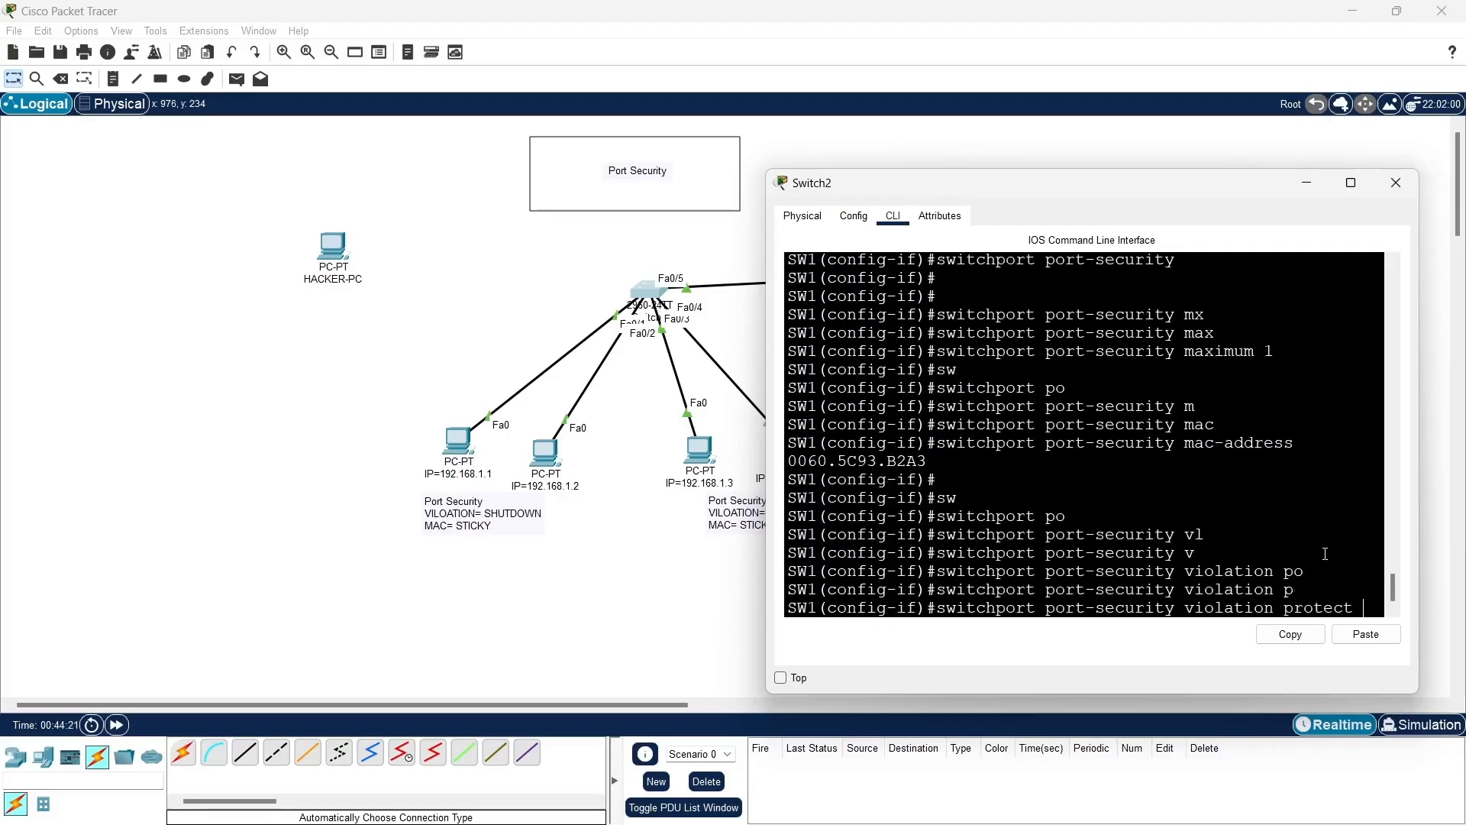
{"action": "key", "text": "Return"}
{"action": "key", "text": "Return"}
{"action": "key", "text": "Return"}
{"action": "type", "text": "ex"}
{"action": "key", "text": "Return"}
{"action": "key", "text": "Return"}
{"action": "key", "text": "Return"}
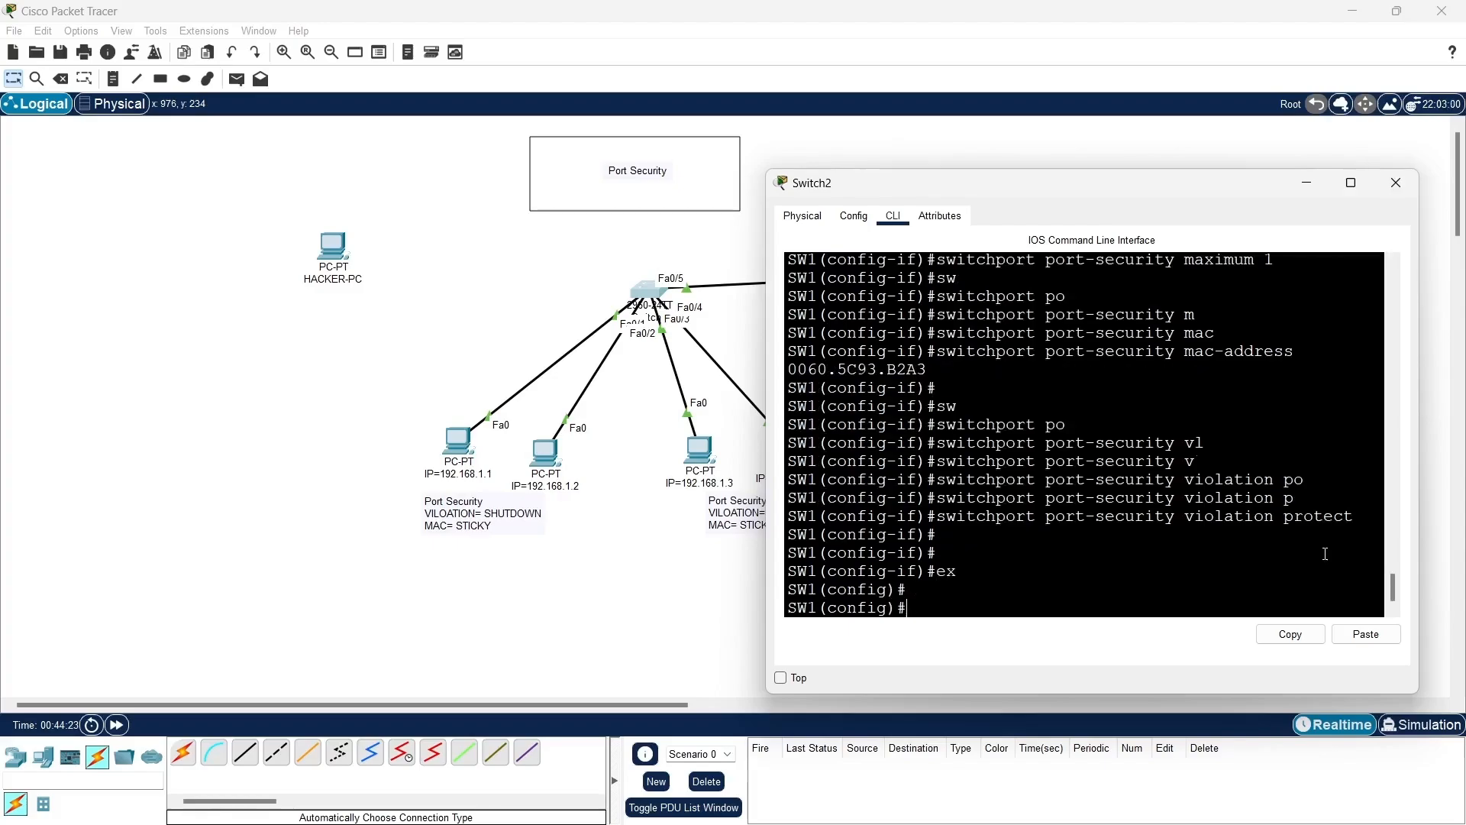
- Save the SW1 configuration with do wr and return to privileged EXEC mode
{"action": "type", "text": "do wr"}
{"action": "key", "text": "Return"}
{"action": "key", "text": "Return"}
{"action": "key", "text": "Return"}
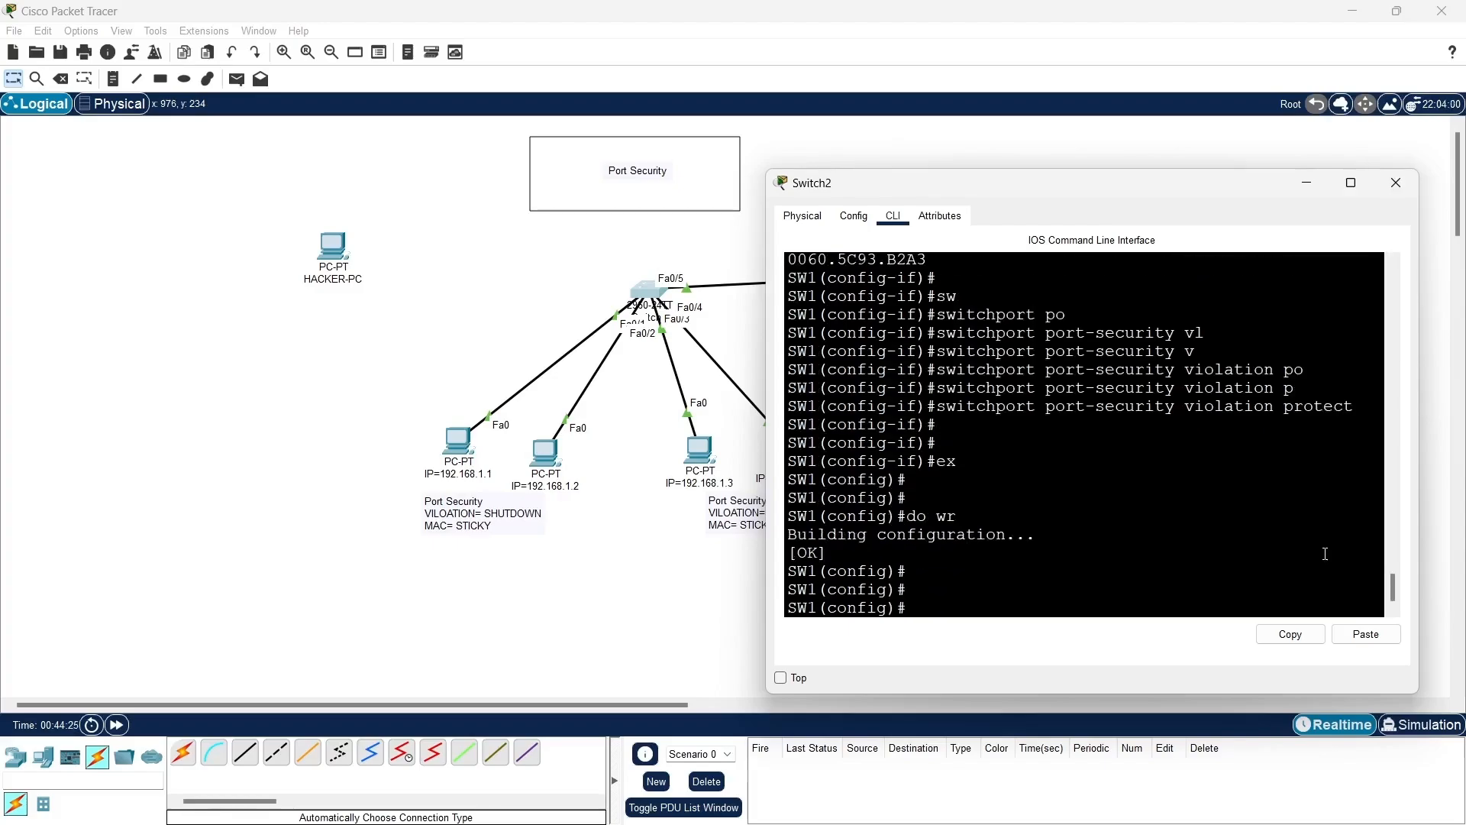
{"action": "type", "text": "end"}
{"action": "key", "text": "Return"}
{"action": "key", "text": "Return"}
{"action": "key", "text": "Return"}
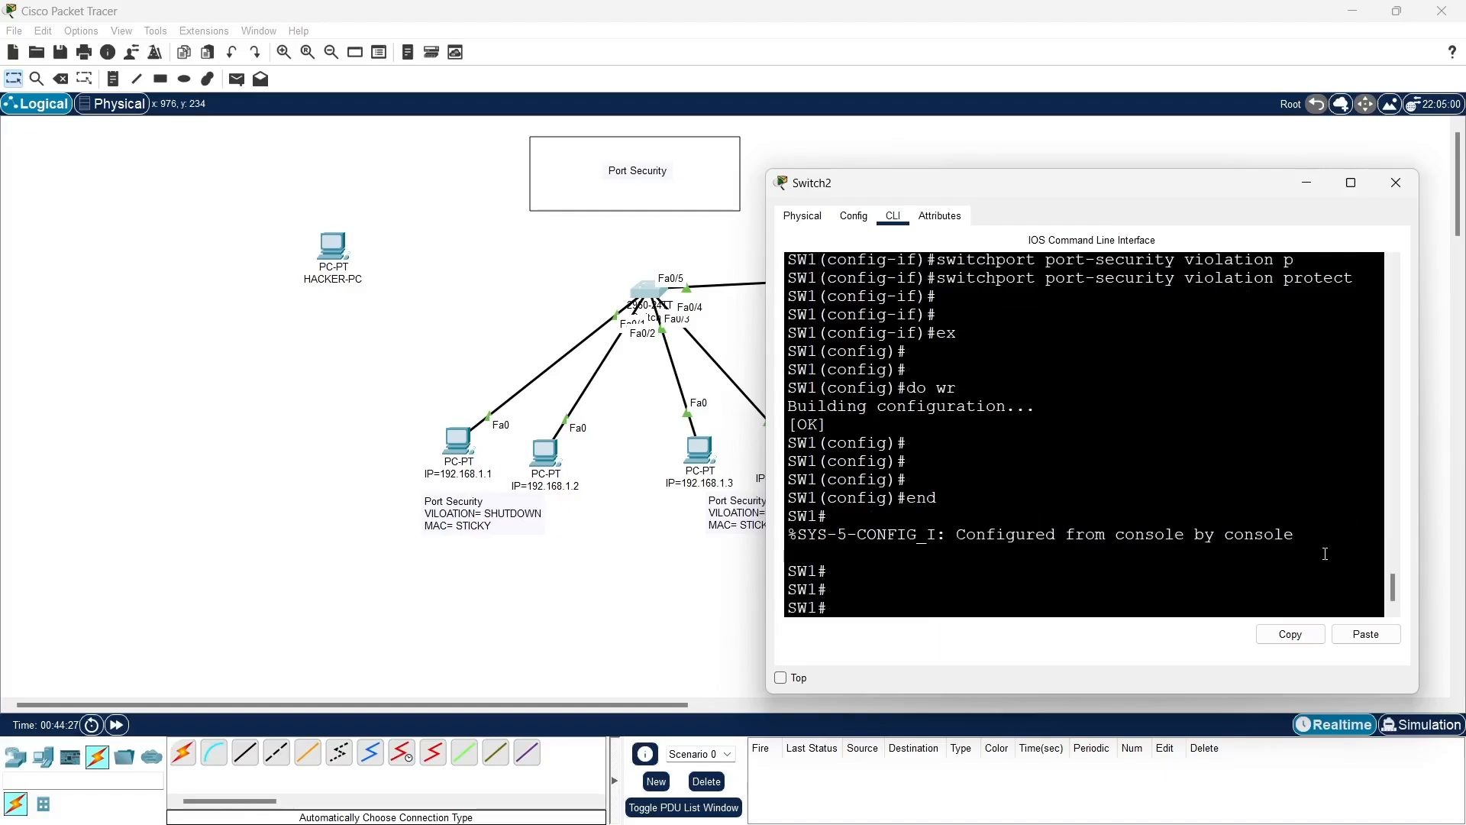
- Show the port-security settings of interface f0/1 on SW1 and review its status, violation mode and maximum MAC addresses
{"action": "type", "text": "sh"}
{"action": "key", "text": "Tab"}
{"action": "type", "text": "po"}
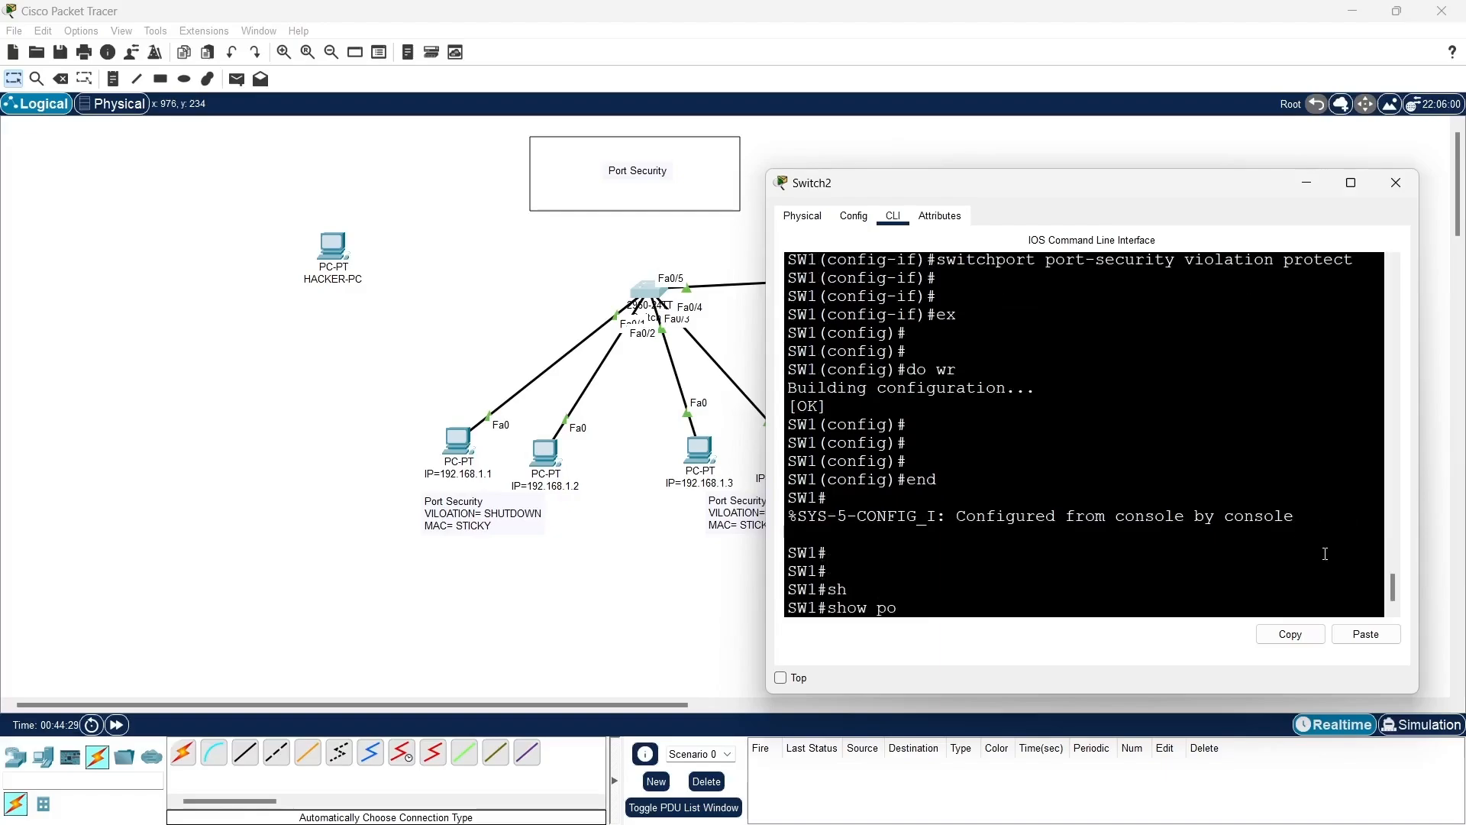
{"action": "key", "text": "Tab"}
{"action": "type", "text": "in"}
{"action": "key", "text": "Tab"}
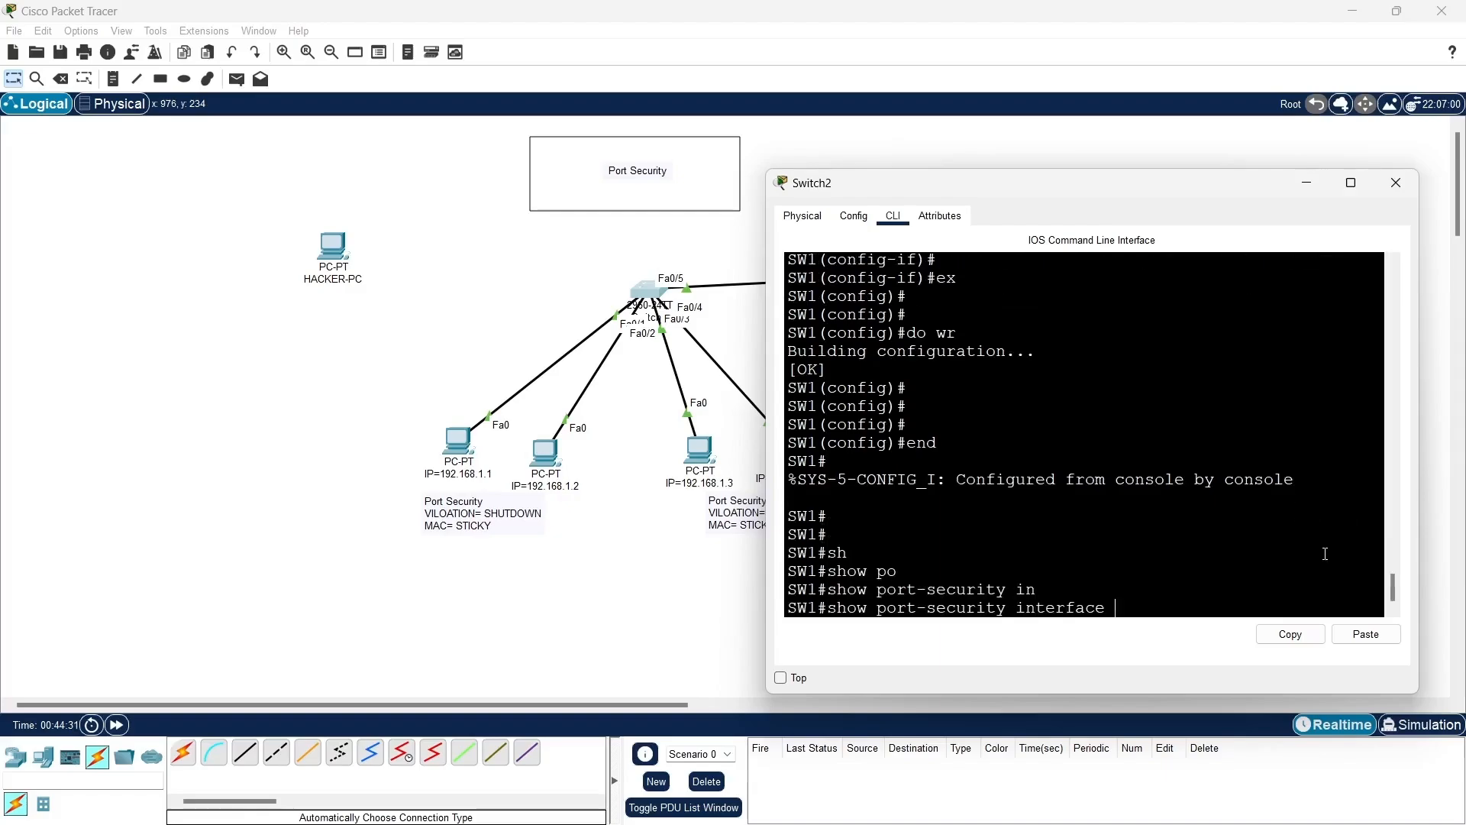
{"action": "type", "text": "f0/1"}
{"action": "key", "text": "Return"}
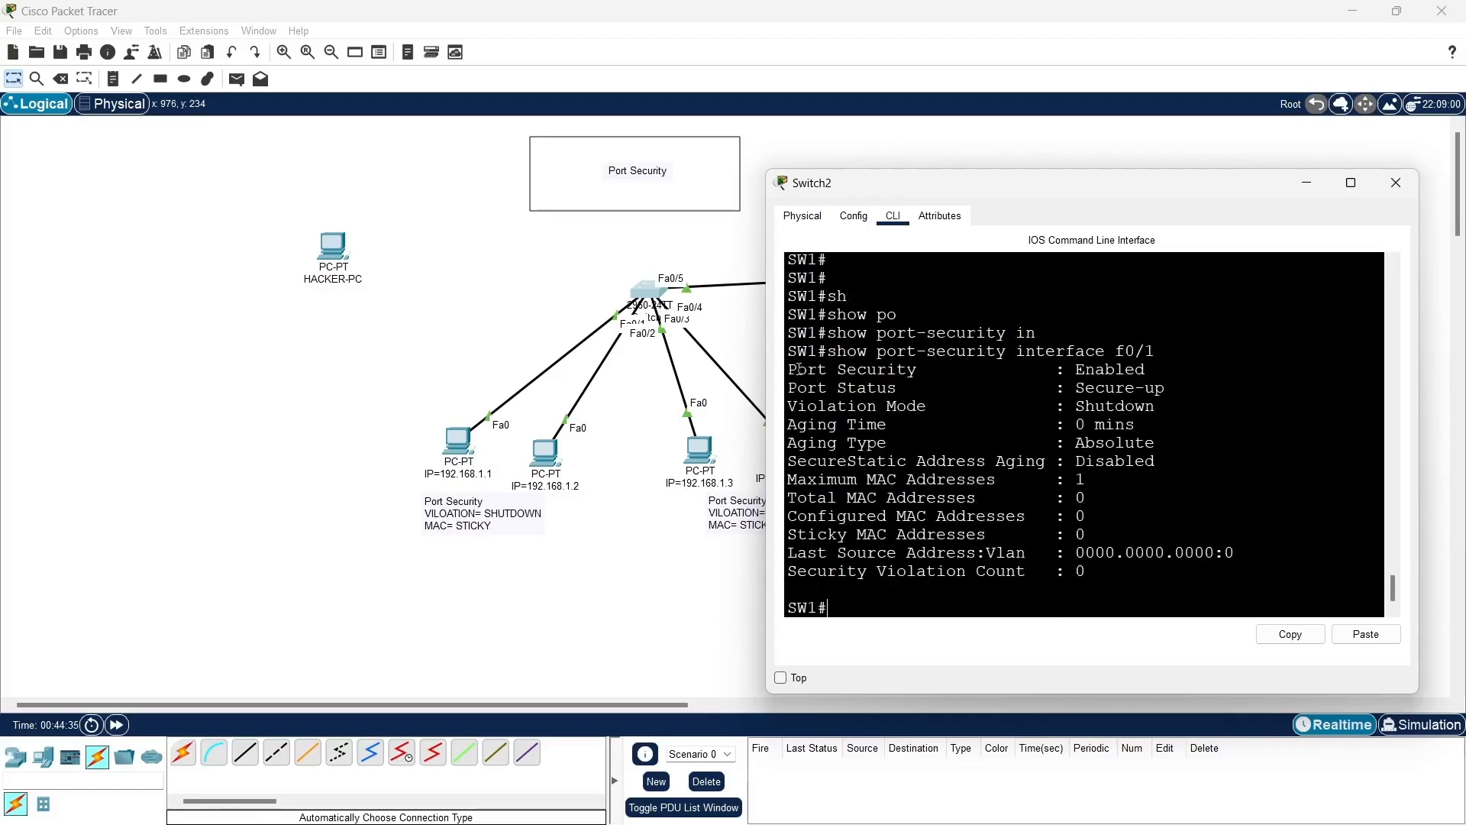
{"action": "left_click_drag", "start_coordinate": [789, 369], "coordinate": [1174, 365]}
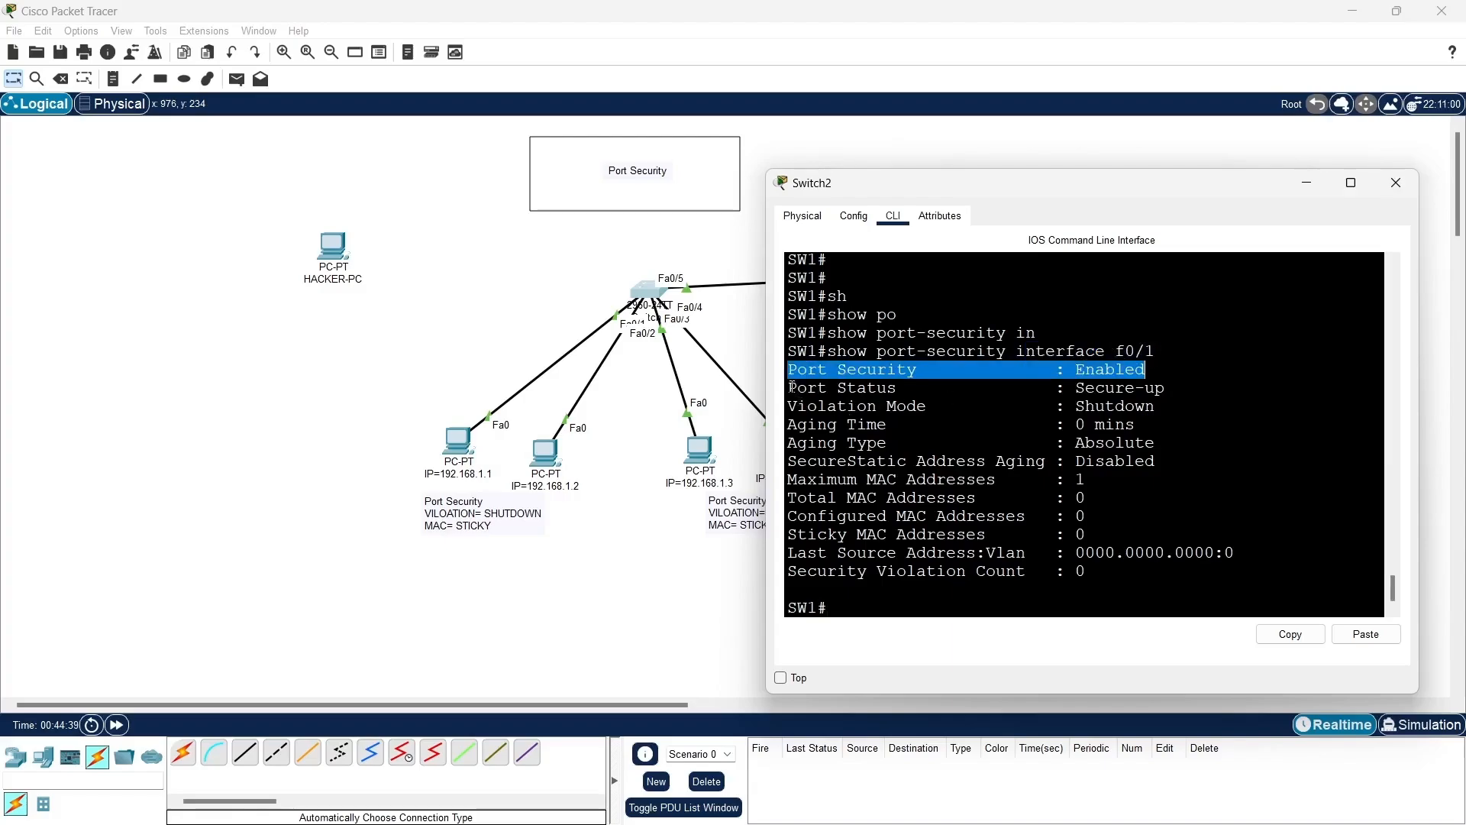
{"action": "left_click_drag", "start_coordinate": [789, 389], "coordinate": [1162, 380]}
{"action": "left_click", "coordinate": [1155, 379]}
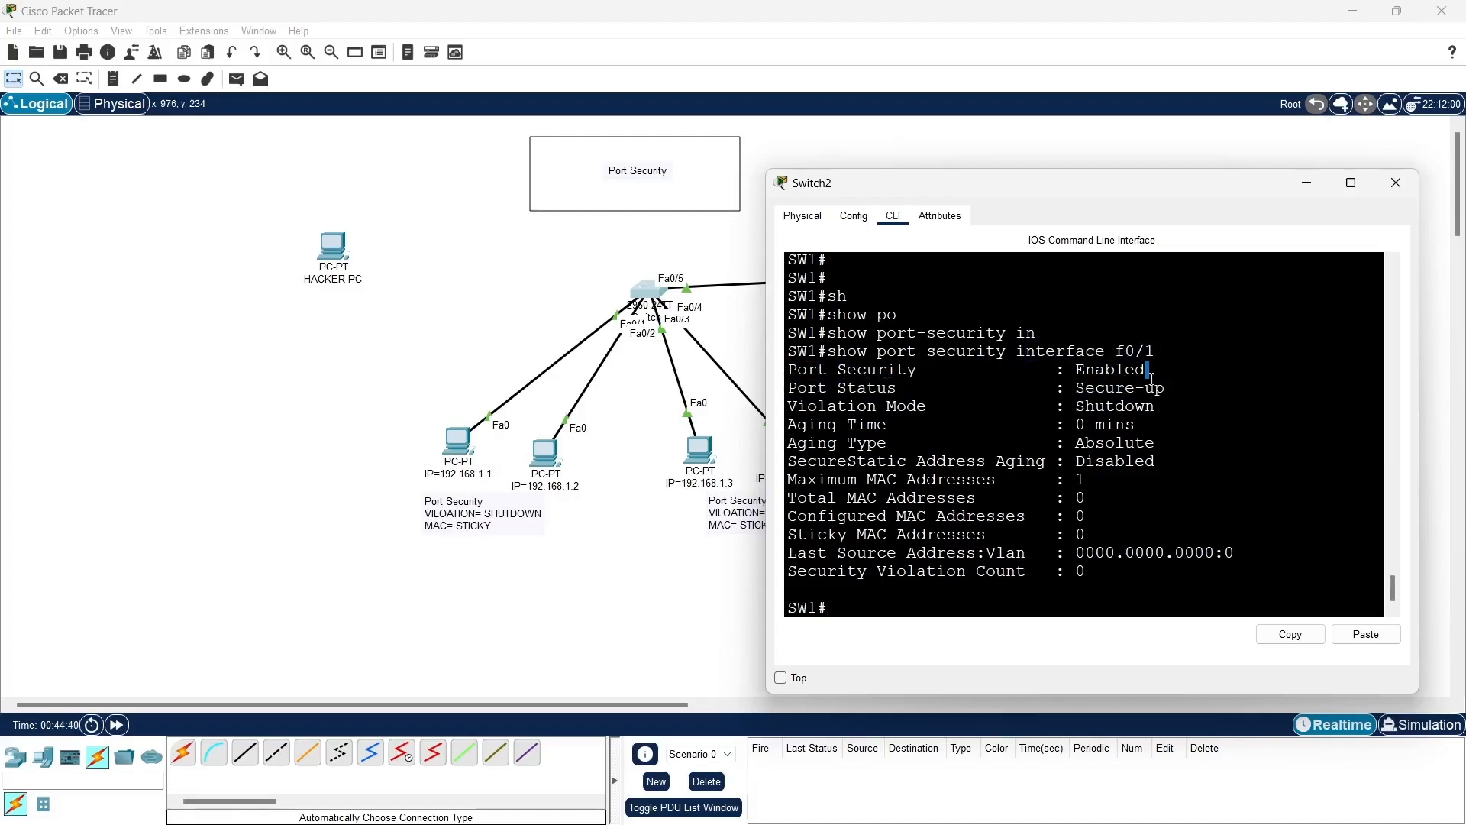
{"action": "left_click_drag", "start_coordinate": [789, 405], "coordinate": [1181, 407]}
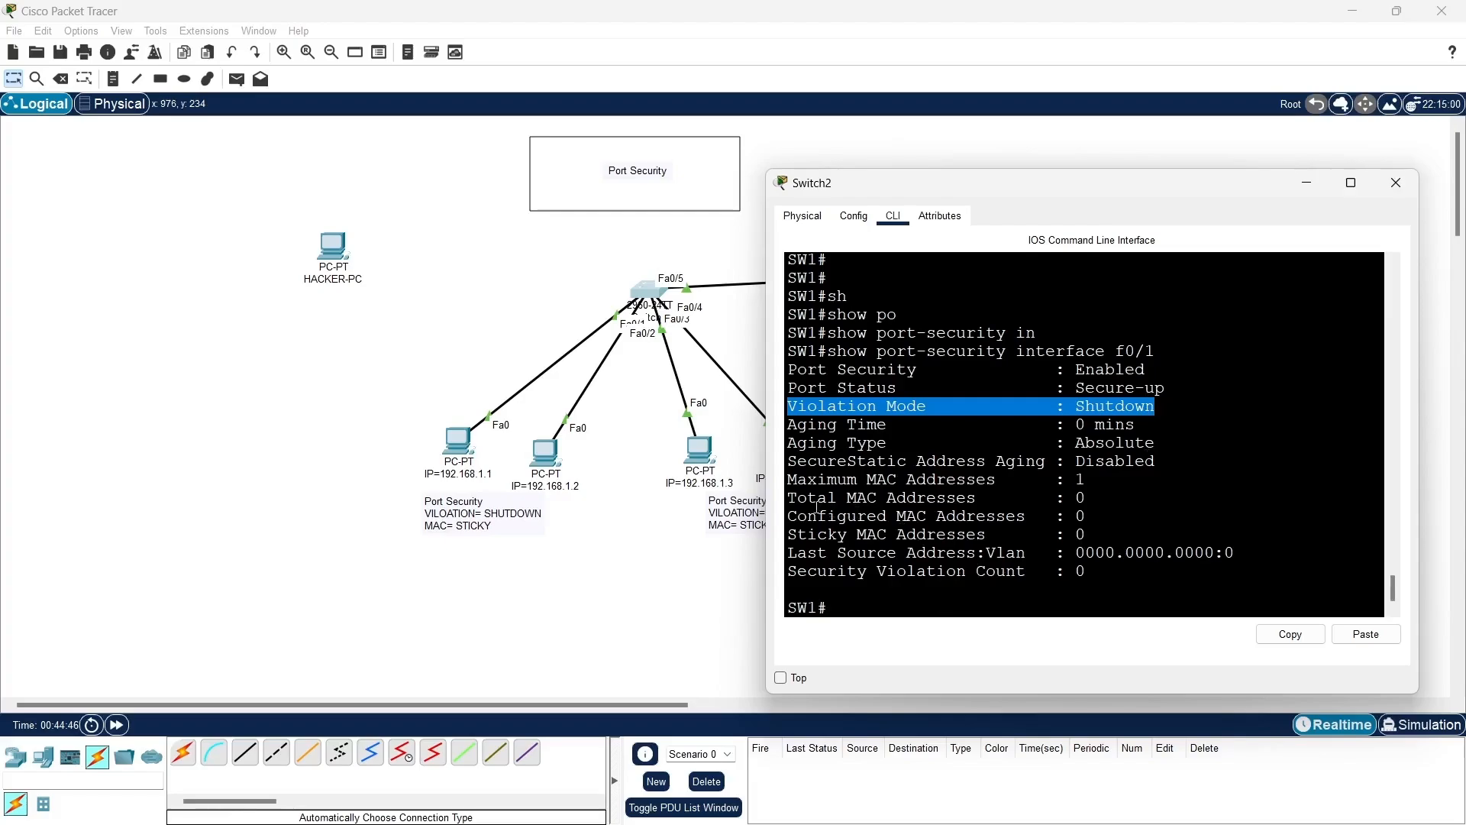
{"action": "left_click_drag", "start_coordinate": [796, 480], "coordinate": [1104, 479]}
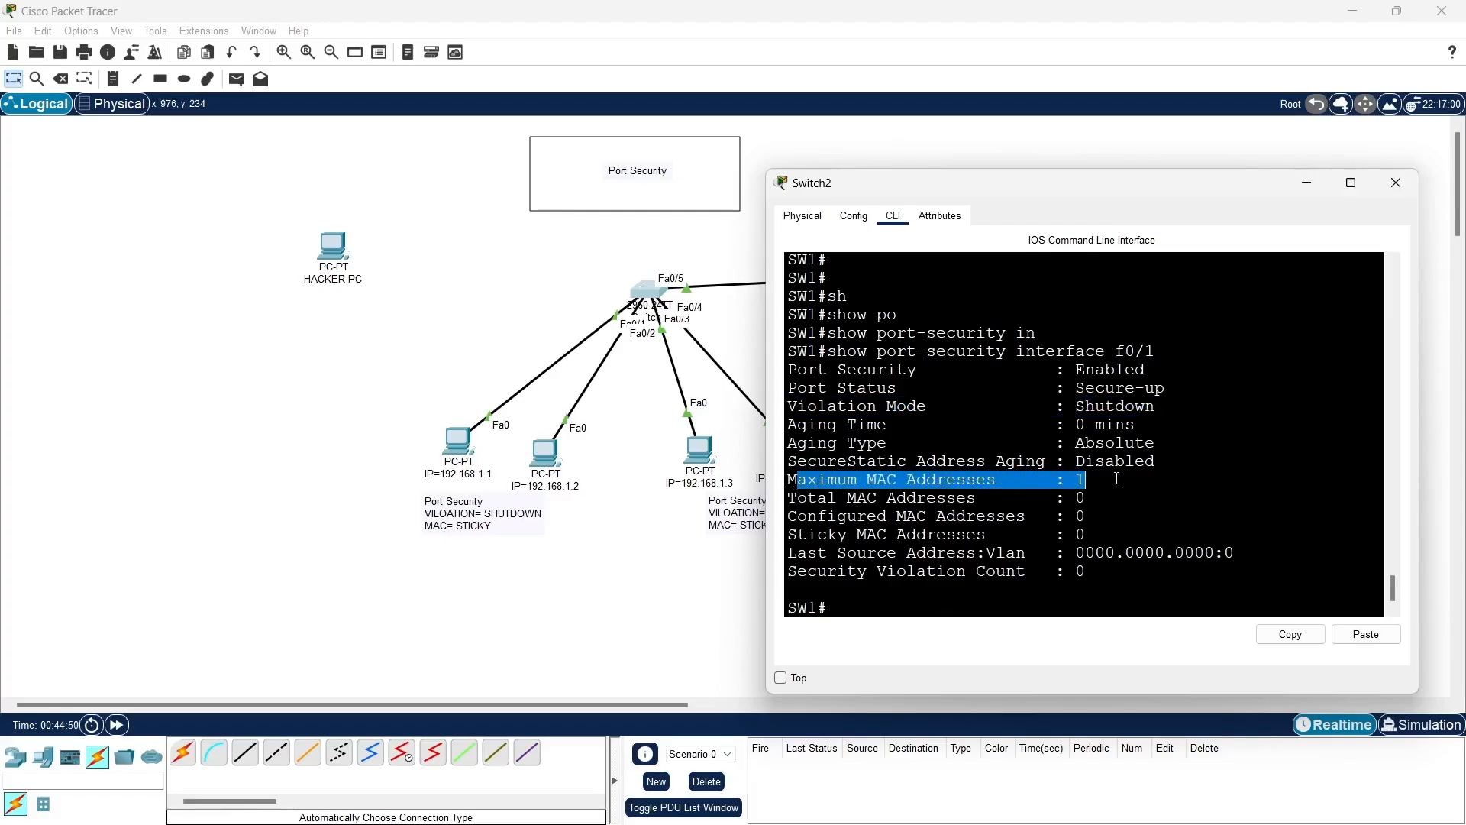
- Show the port-security settings of interface f0/3 and check whether it is enabled, its port status and violation mode
{"action": "left_click", "coordinate": [934, 609]}
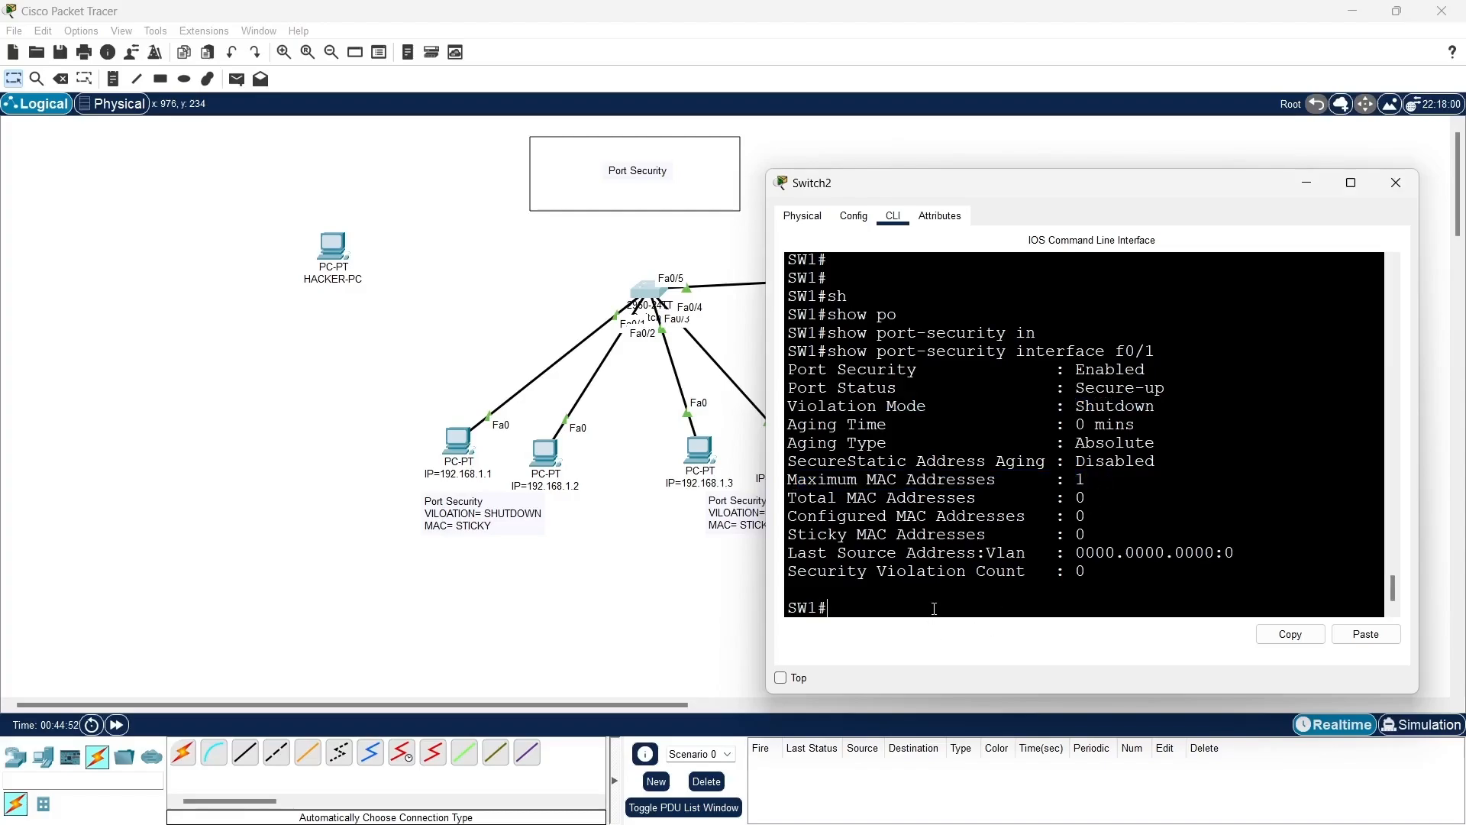
{"action": "key", "text": "Up"}
{"action": "key", "text": "BackSpace"}
{"action": "key", "text": "BackSpace"}
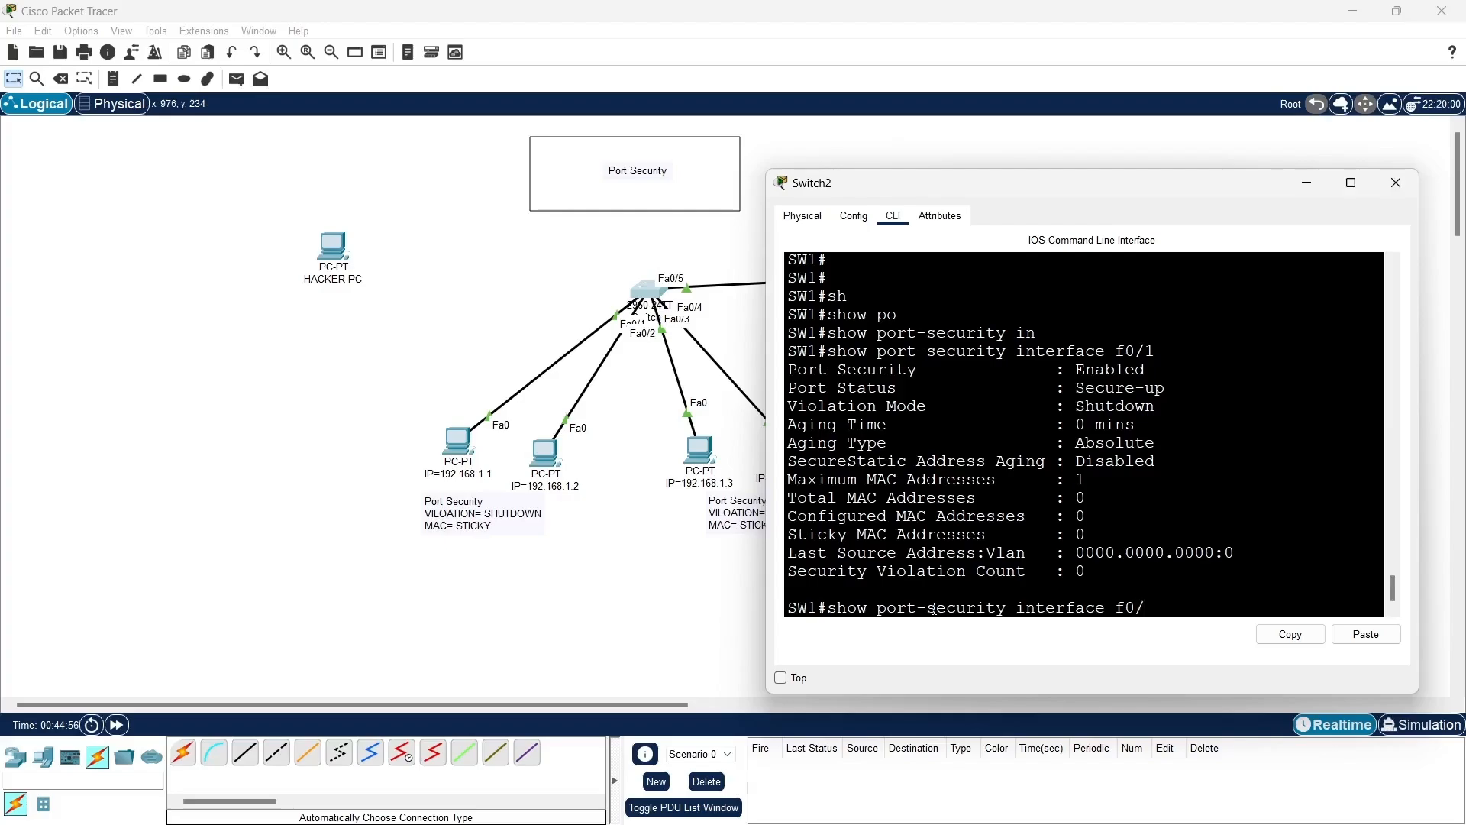
{"action": "type", "text": "/3"}
{"action": "key", "text": "Return"}
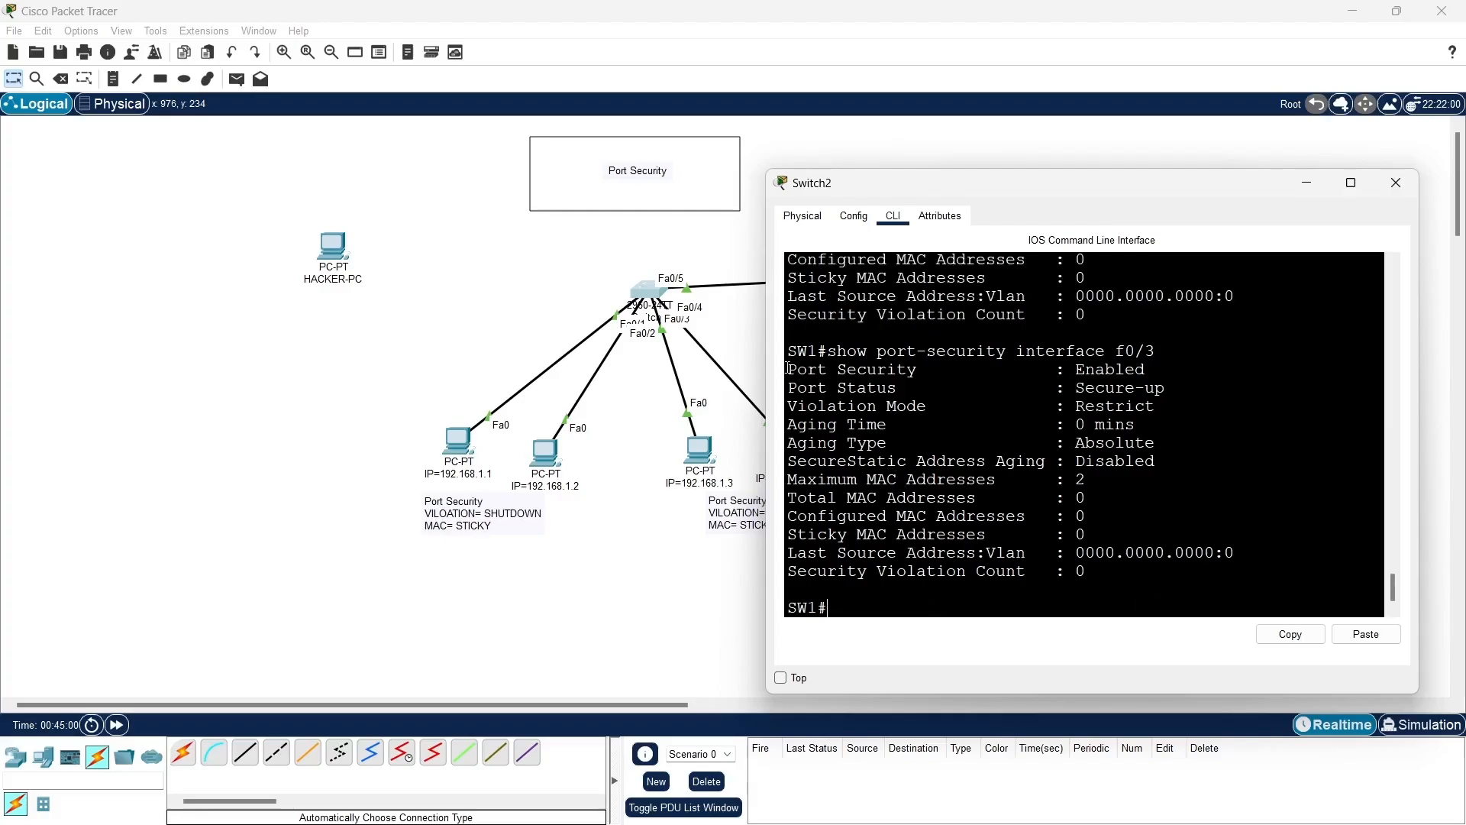
{"action": "left_click_drag", "start_coordinate": [789, 369], "coordinate": [1194, 390]}
{"action": "left_click_drag", "start_coordinate": [891, 407], "coordinate": [1184, 405]}
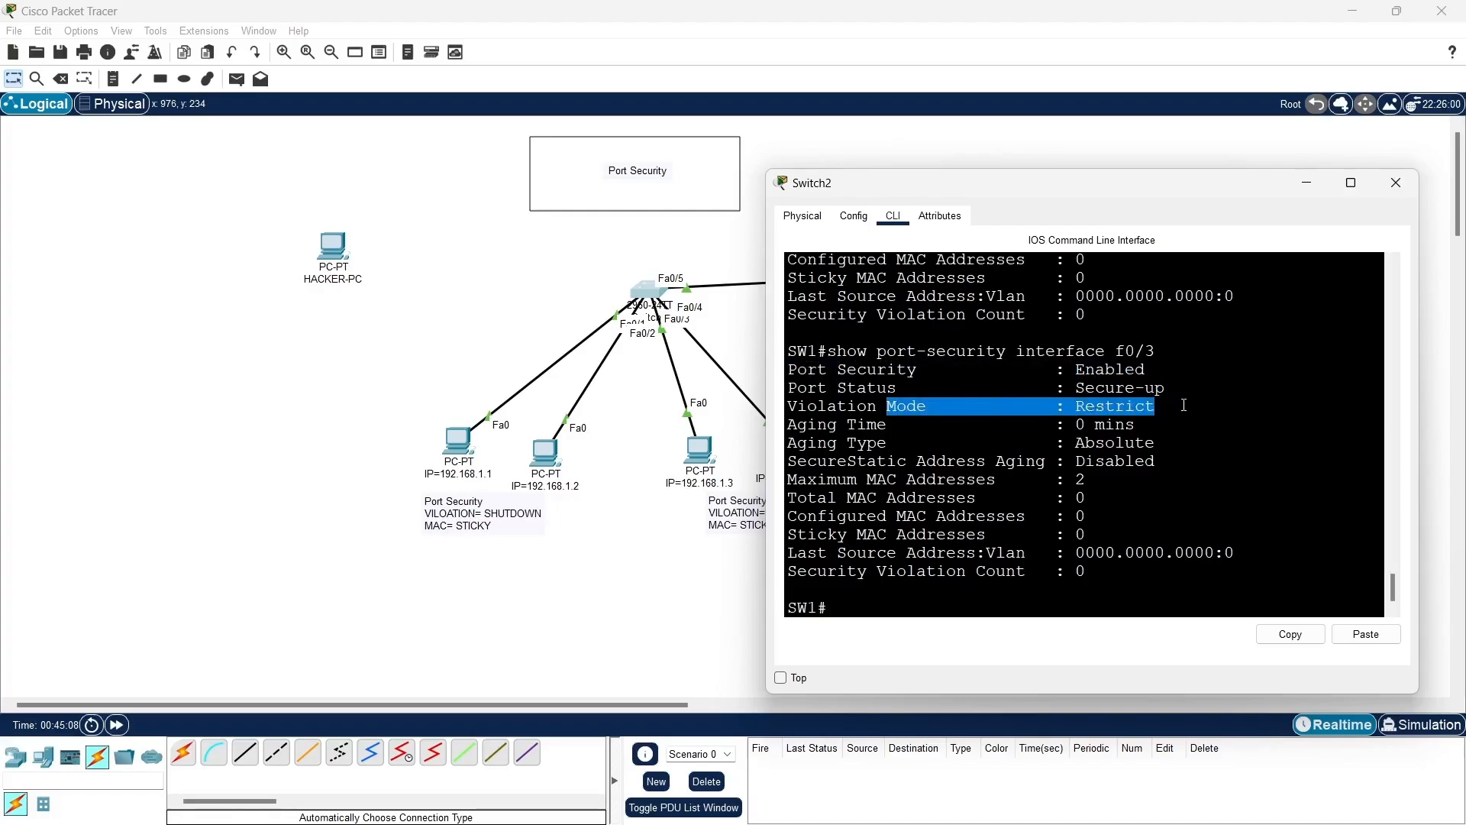
- Show the port-security settings of interface f0/5 and review its total and configured MAC addresses, port status and violation mode
{"action": "left_click", "coordinate": [922, 600]}
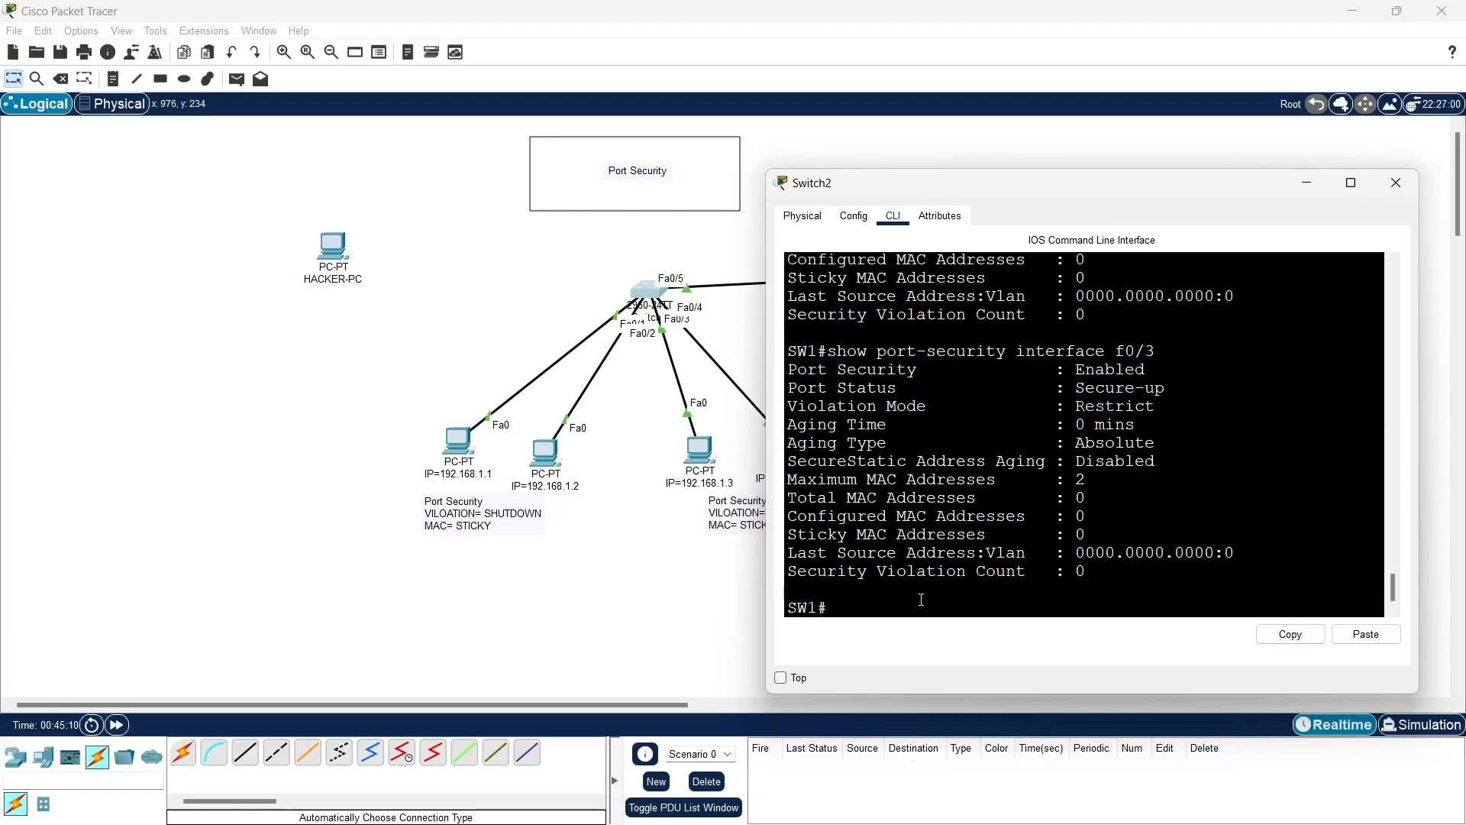
{"action": "key", "text": "Up"}
{"action": "key", "text": "BackSpace"}
{"action": "type", "text": "5"}
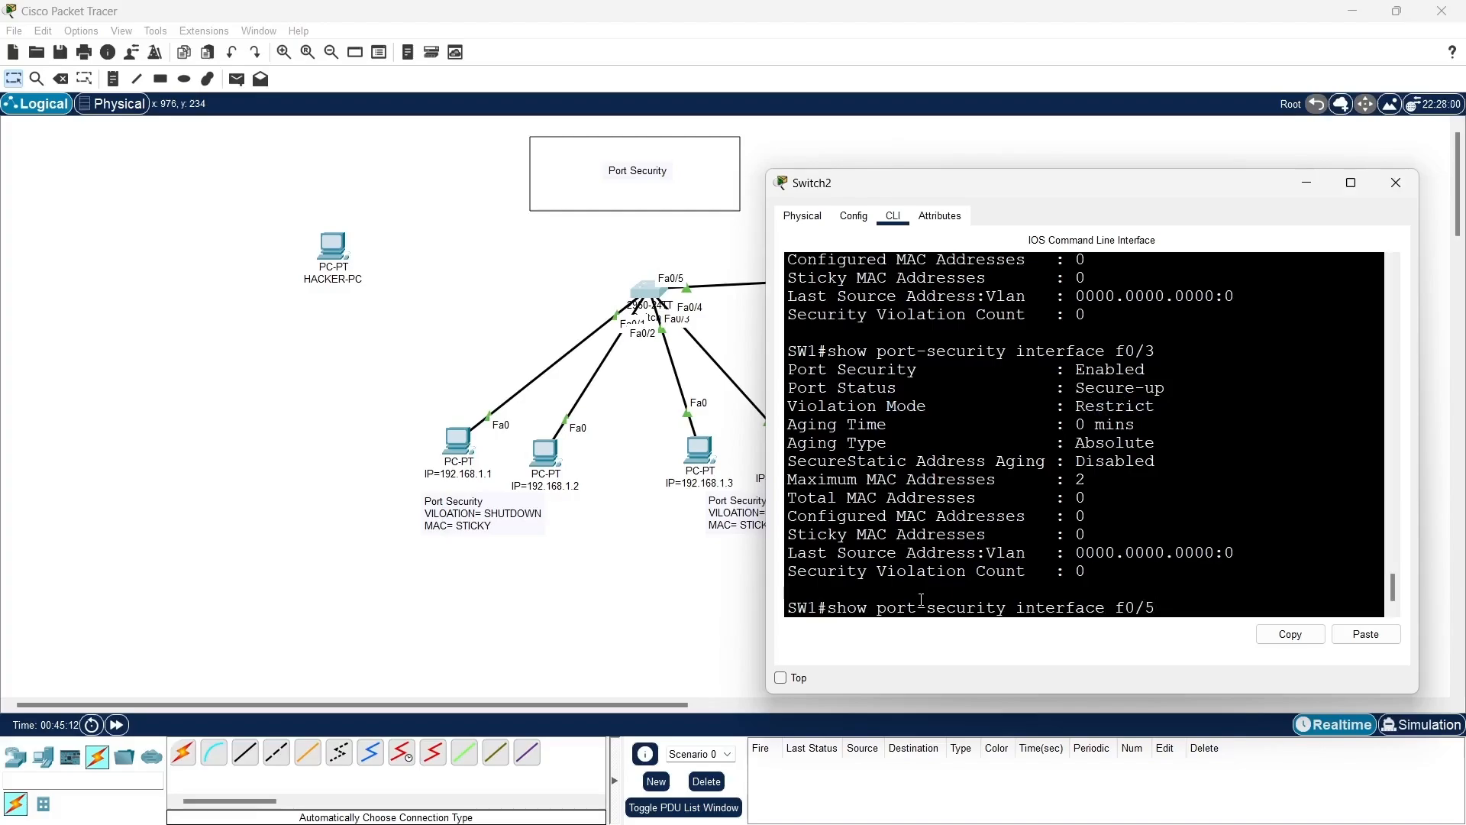
{"action": "key", "text": "Return"}
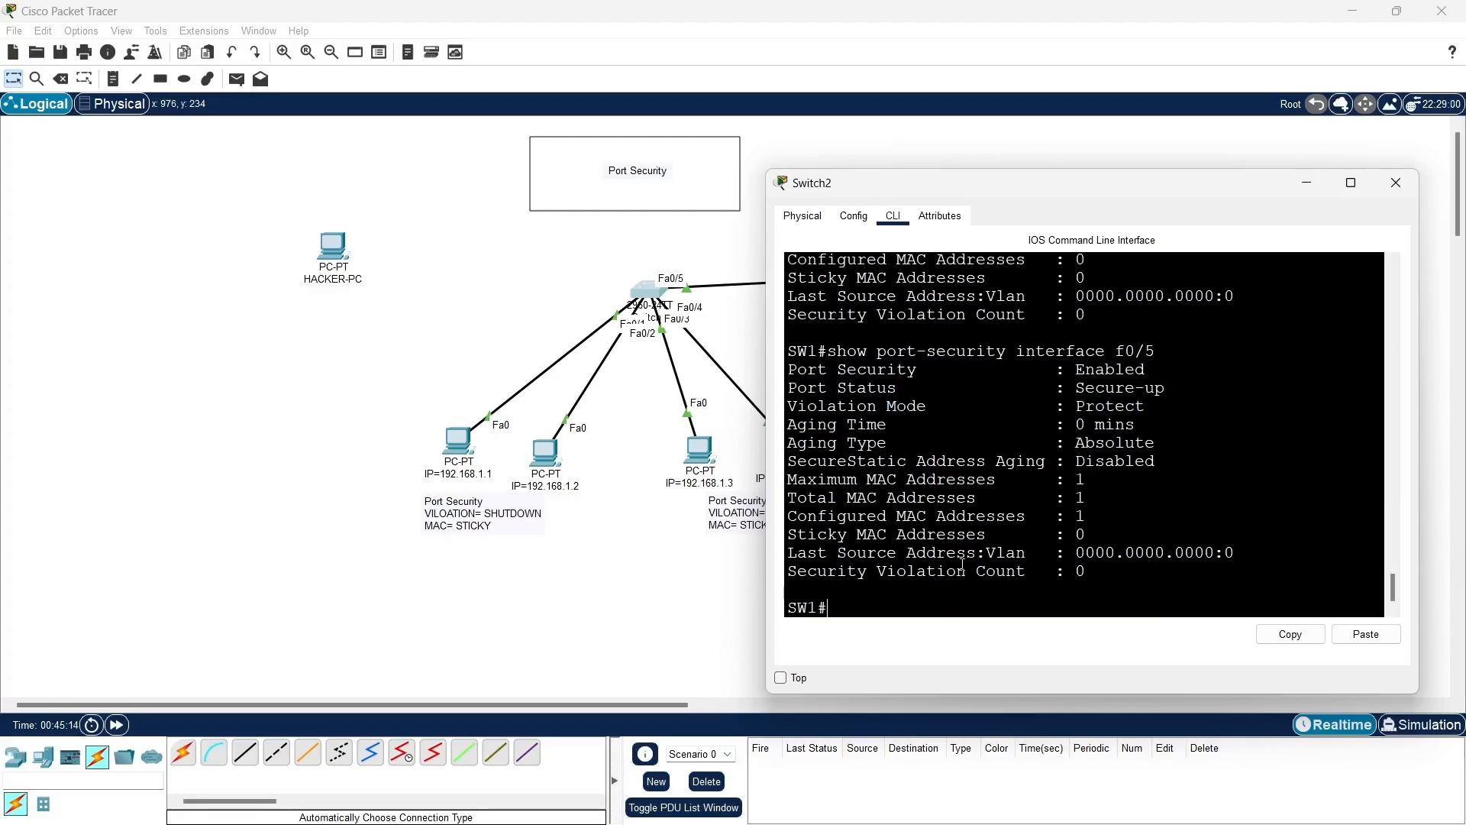
{"action": "left_click_drag", "start_coordinate": [790, 502], "coordinate": [1112, 497]}
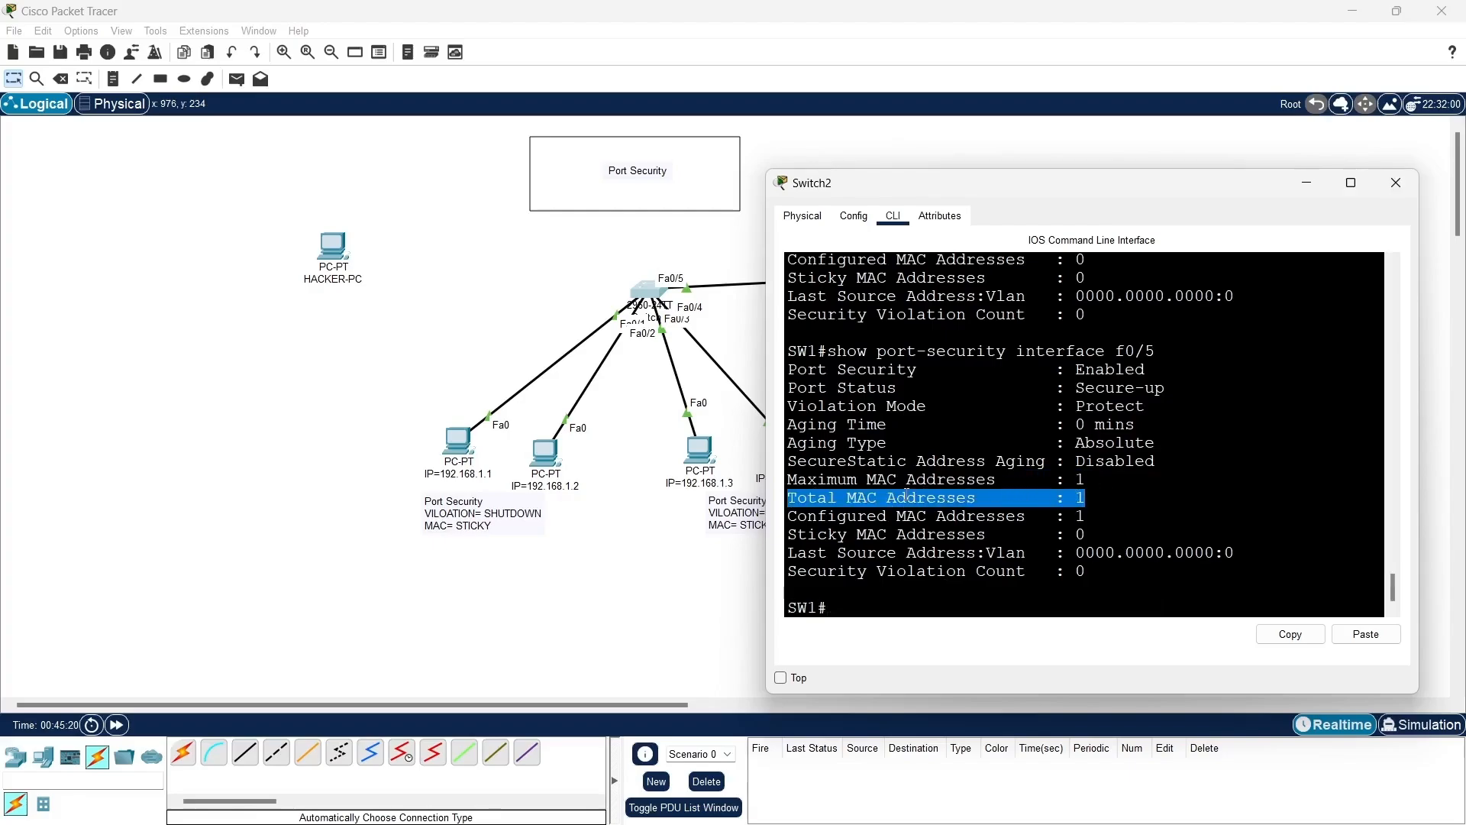
{"action": "left_click_drag", "start_coordinate": [789, 519], "coordinate": [1107, 516]}
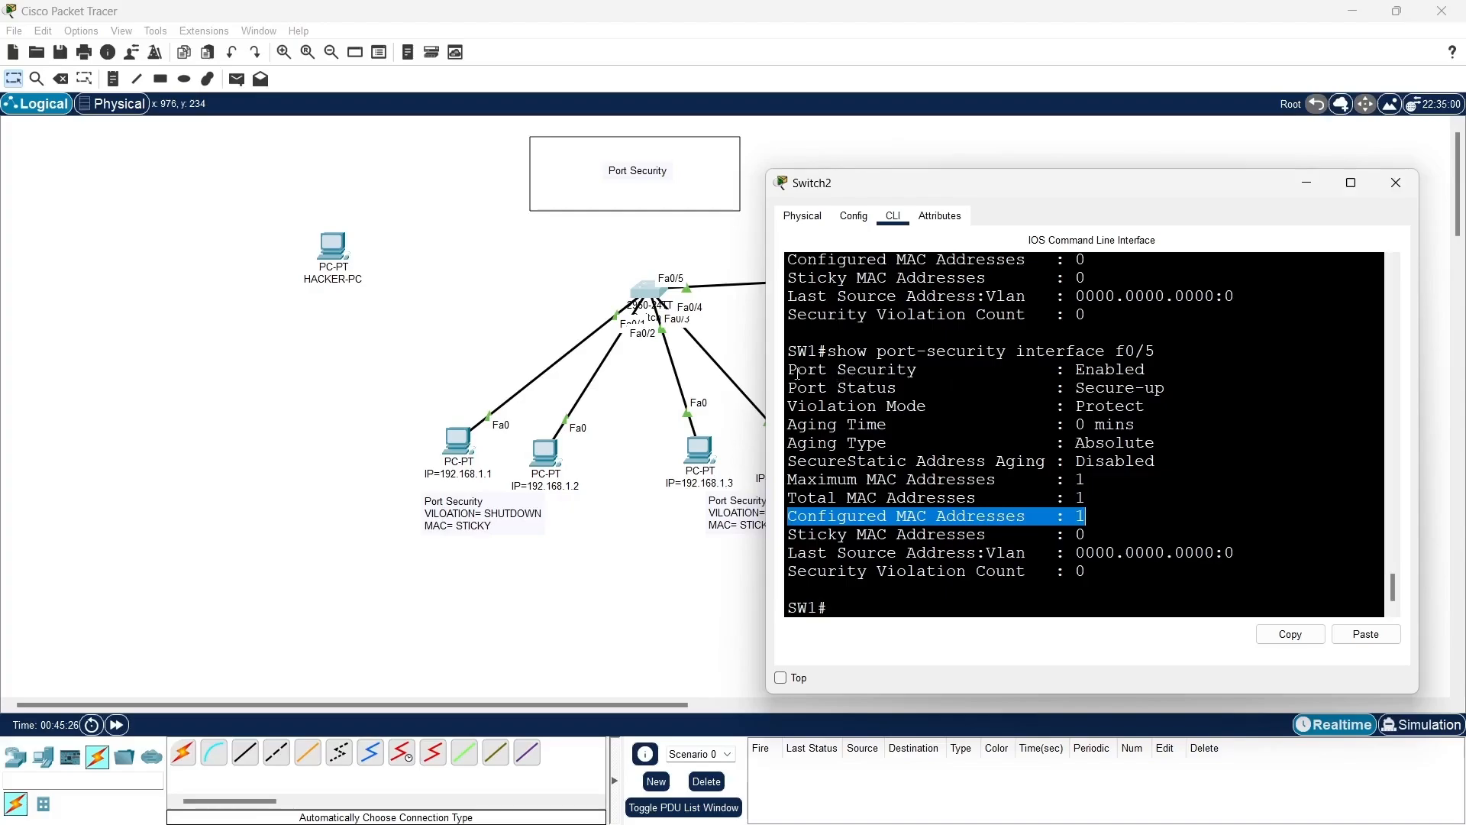
{"action": "left_click_drag", "start_coordinate": [797, 373], "coordinate": [1168, 380]}
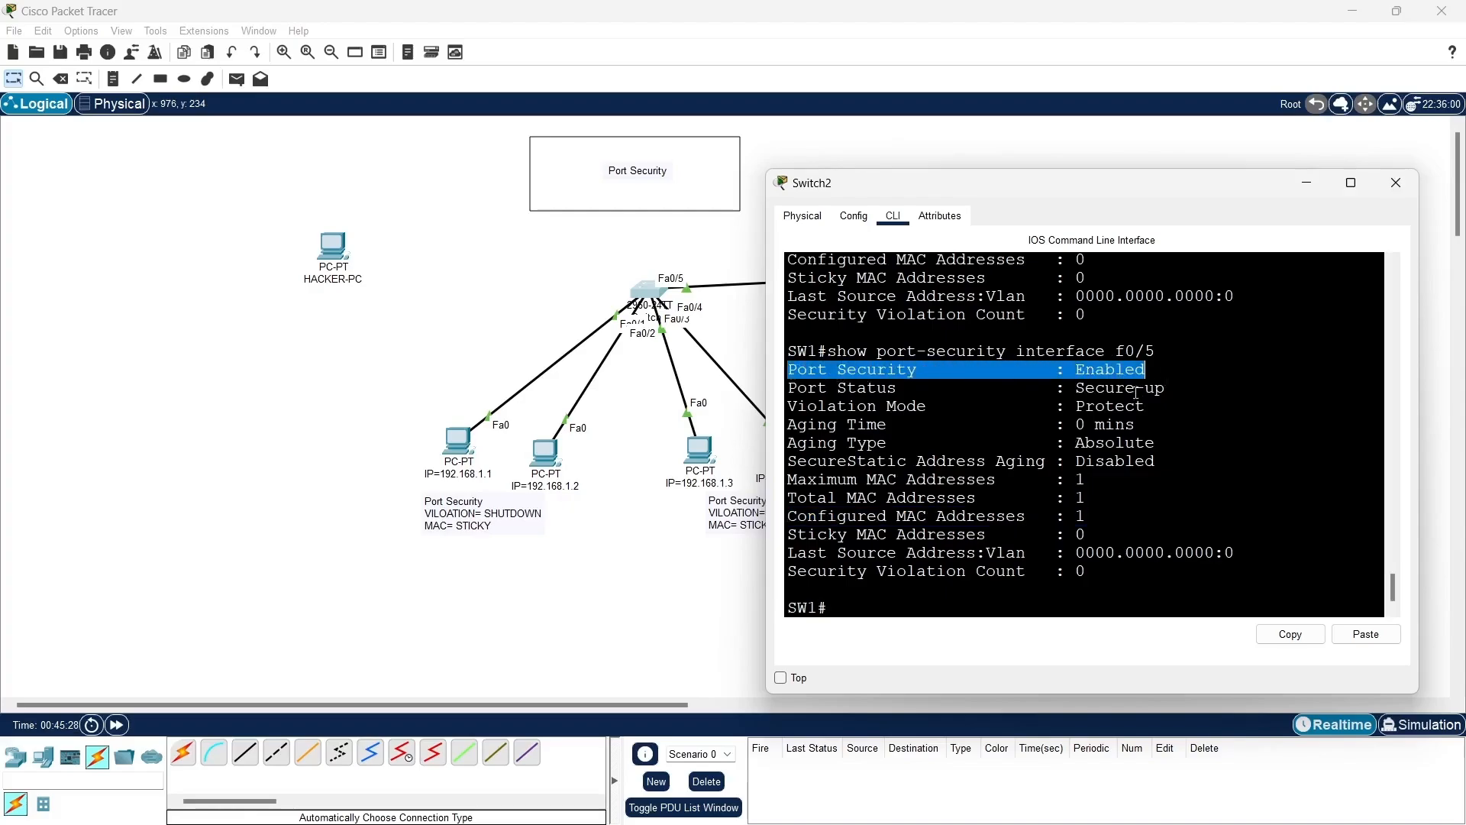
{"action": "left_click_drag", "start_coordinate": [1064, 393], "coordinate": [1194, 389]}
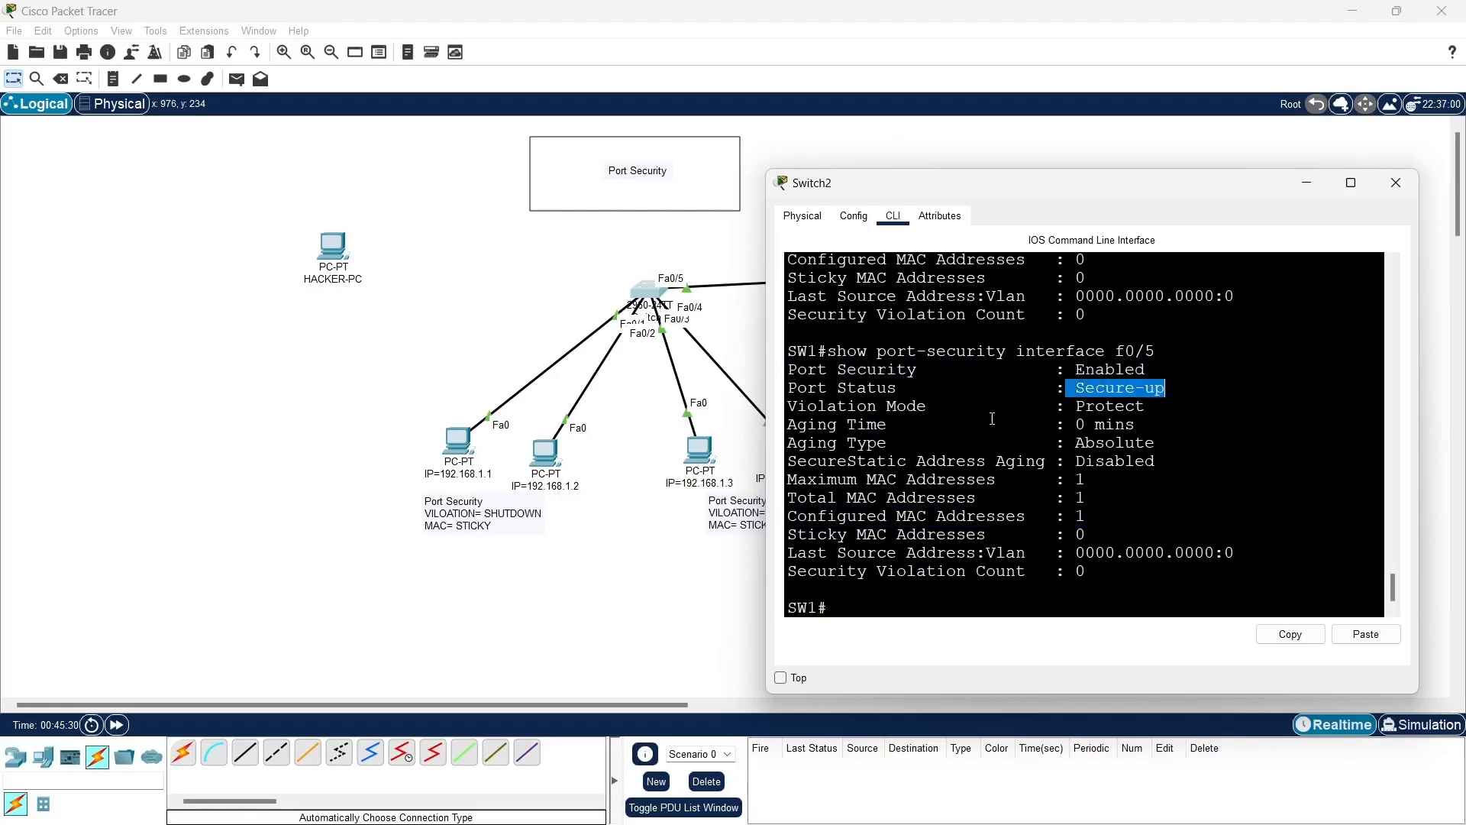
{"action": "left_click_drag", "start_coordinate": [1056, 407], "coordinate": [1160, 403]}
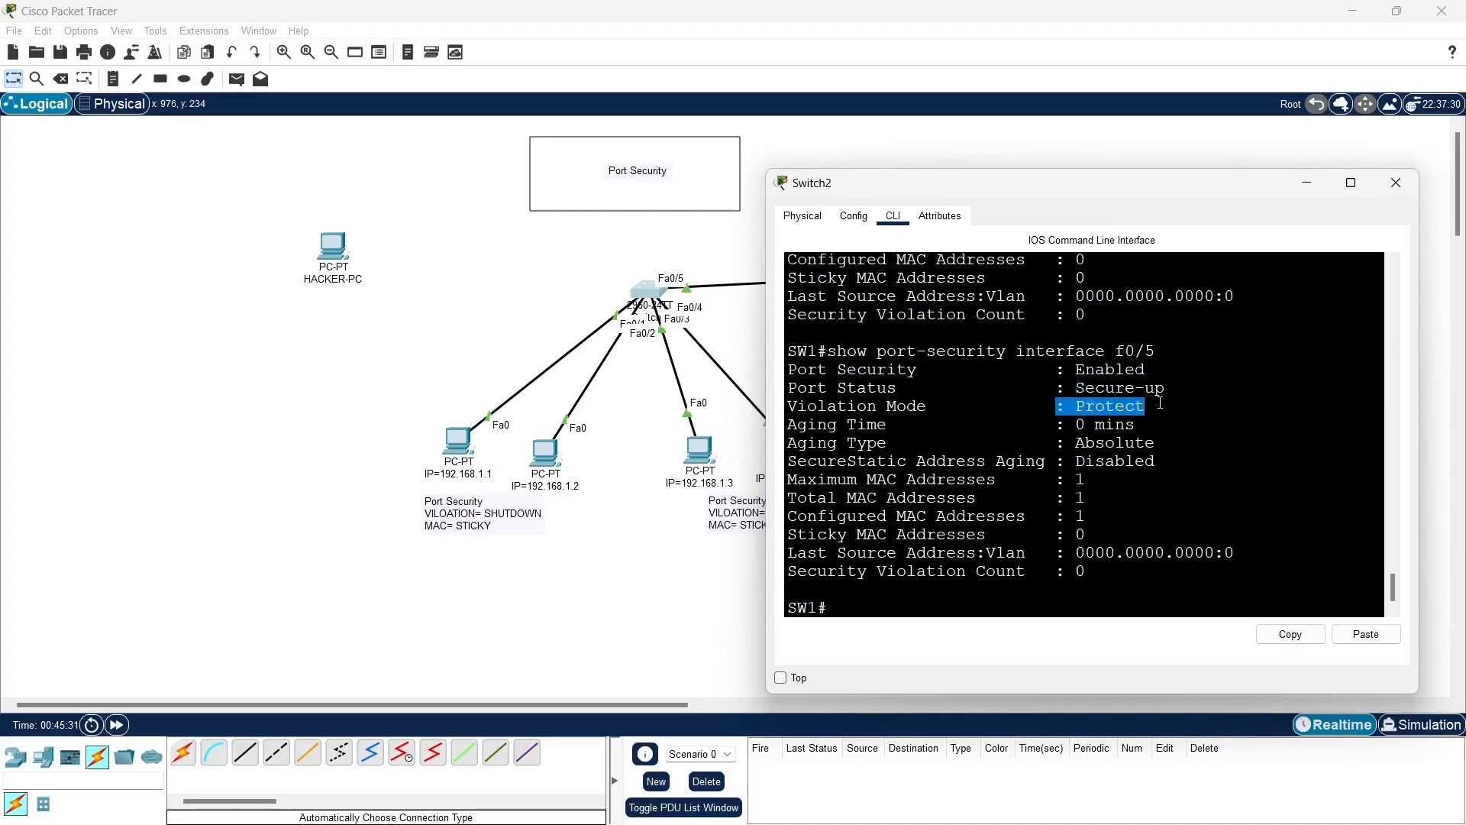
- Display SW1's MAC address table with show mac-address-table and examine the listed entry
{"action": "left_click", "coordinate": [861, 607]}
{"action": "type", "text": "sh"}
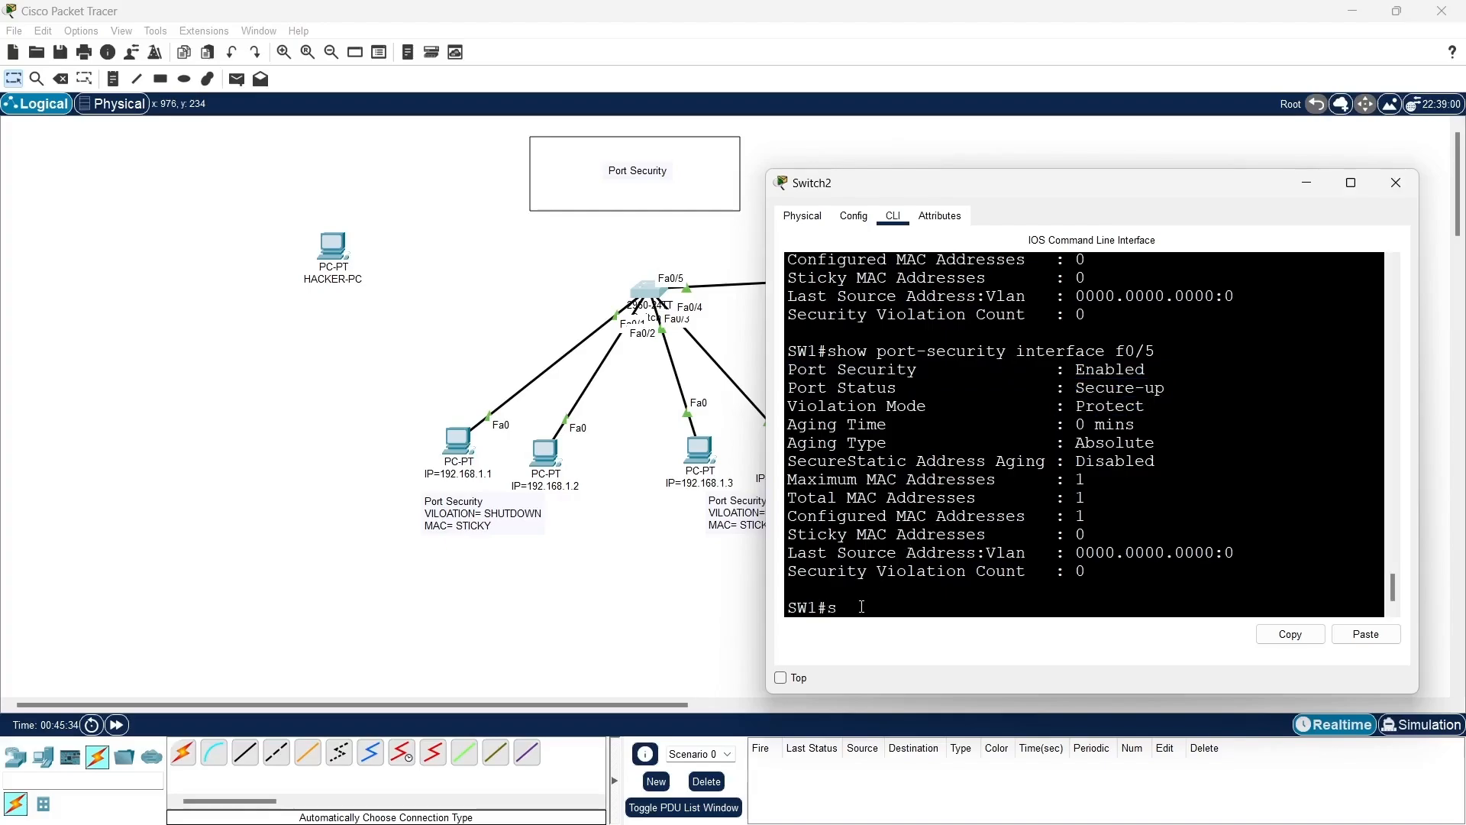
{"action": "key", "text": "Tab"}
{"action": "type", "text": "mac"}
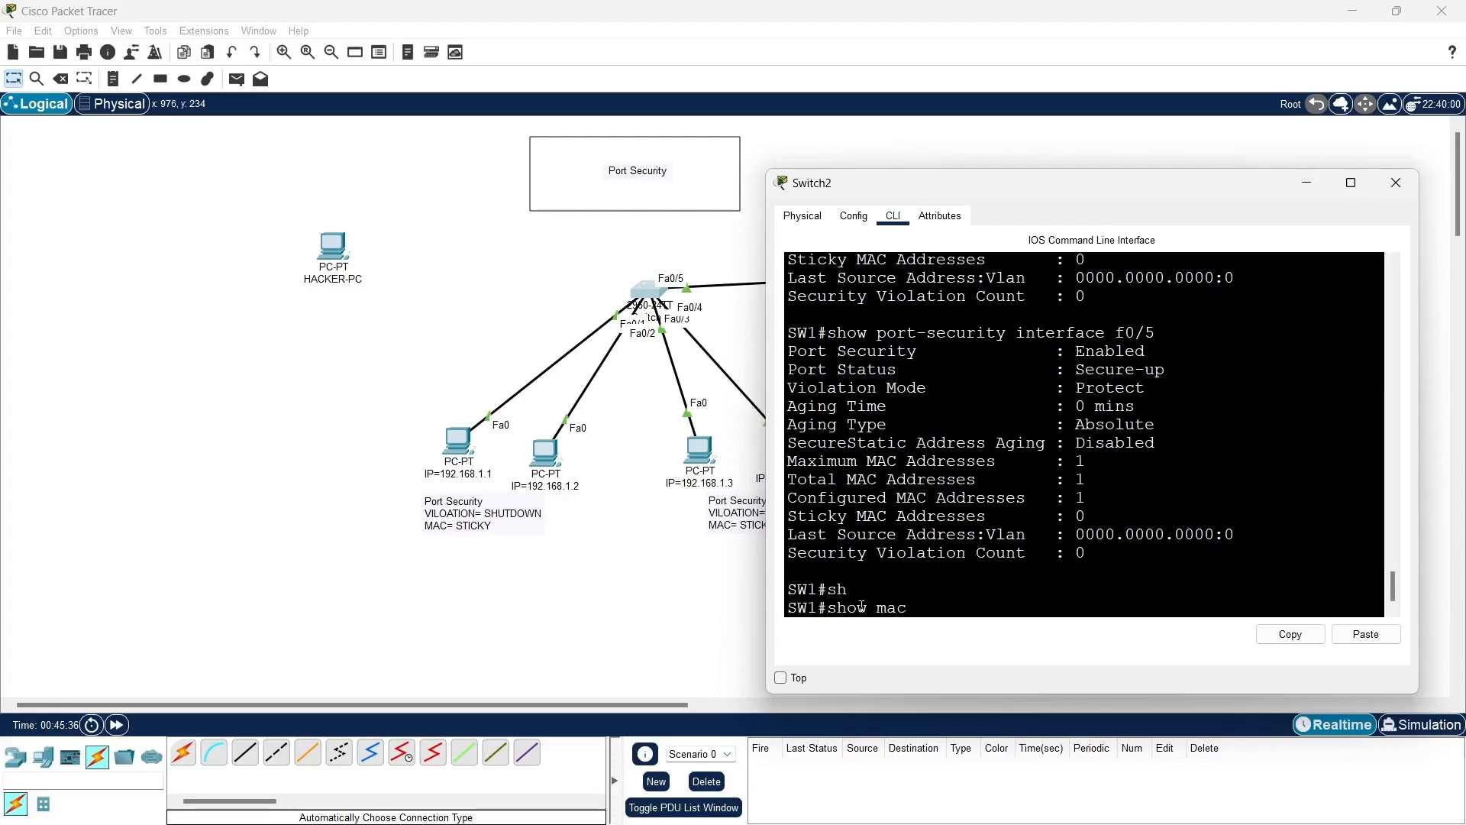
{"action": "key", "text": "Tab"}
{"action": "type", "text": "-"}
{"action": "key", "text": "Tab"}
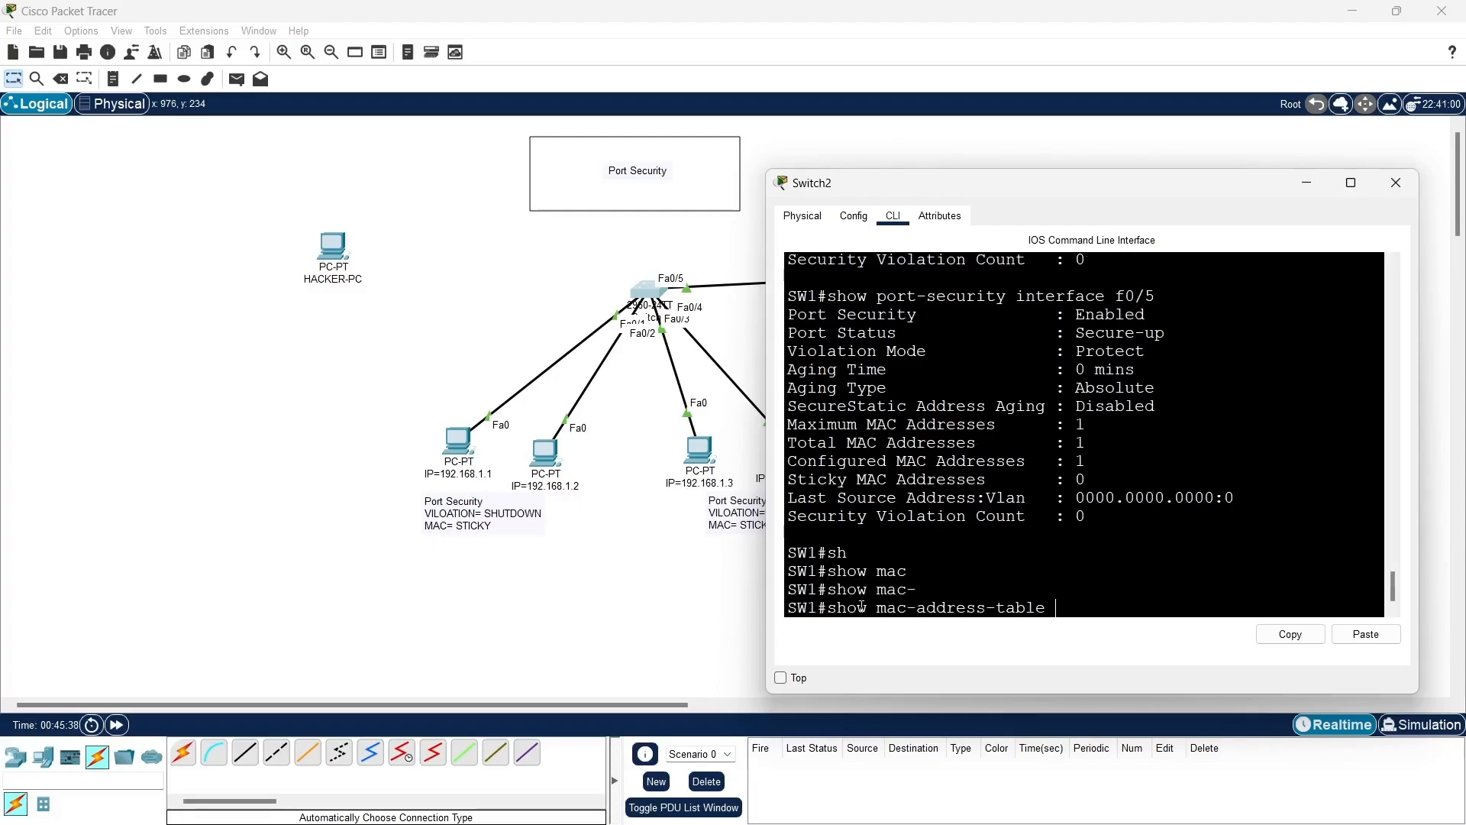
{"action": "key", "text": "Return"}
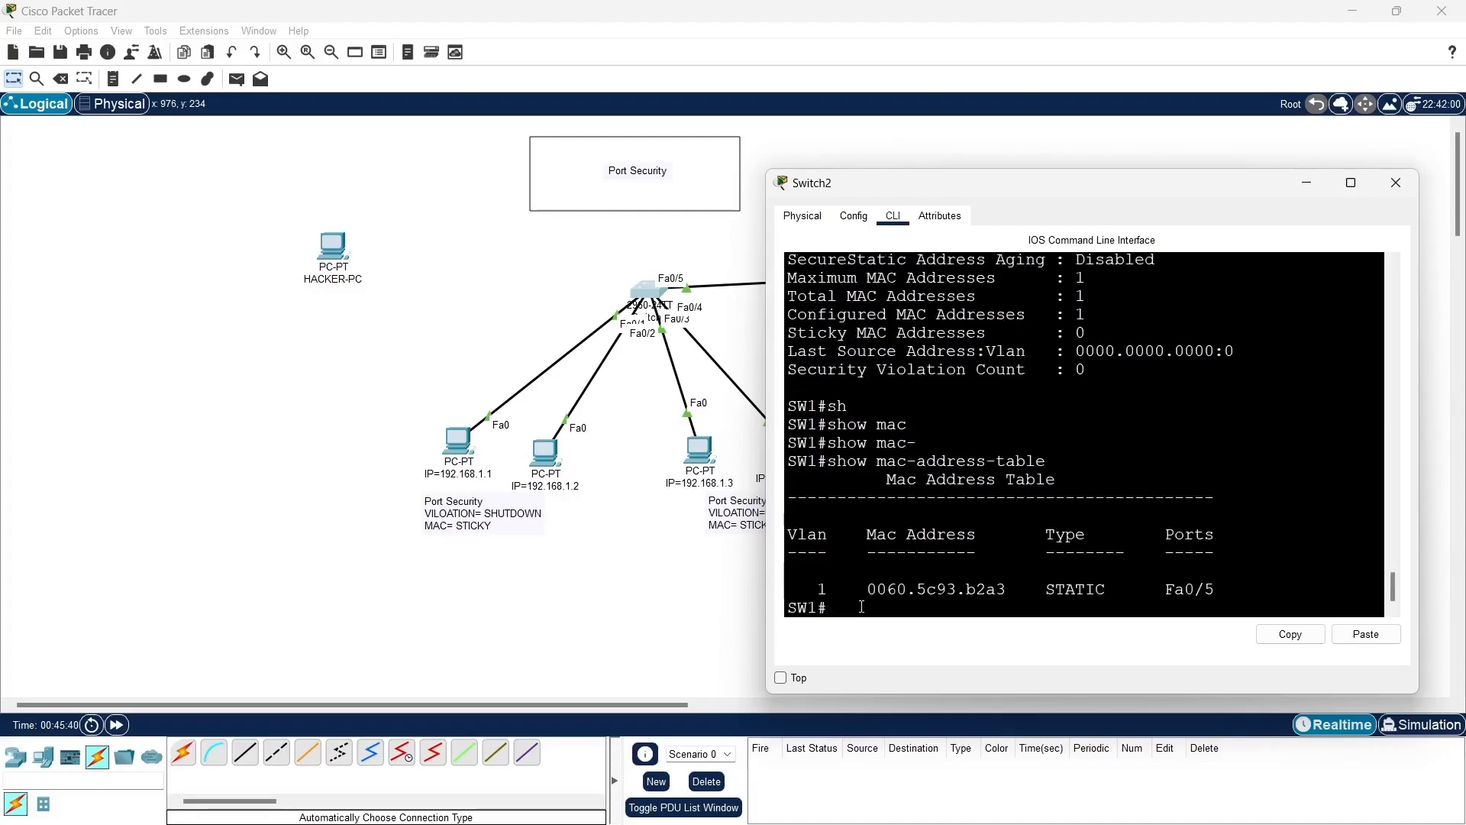
{"action": "left_click_drag", "start_coordinate": [857, 589], "coordinate": [1252, 579]}
- Ping 192.168.1.4 from the command prompt of the PC with IP 192.168.1.1
{"action": "left_click", "coordinate": [1306, 185]}
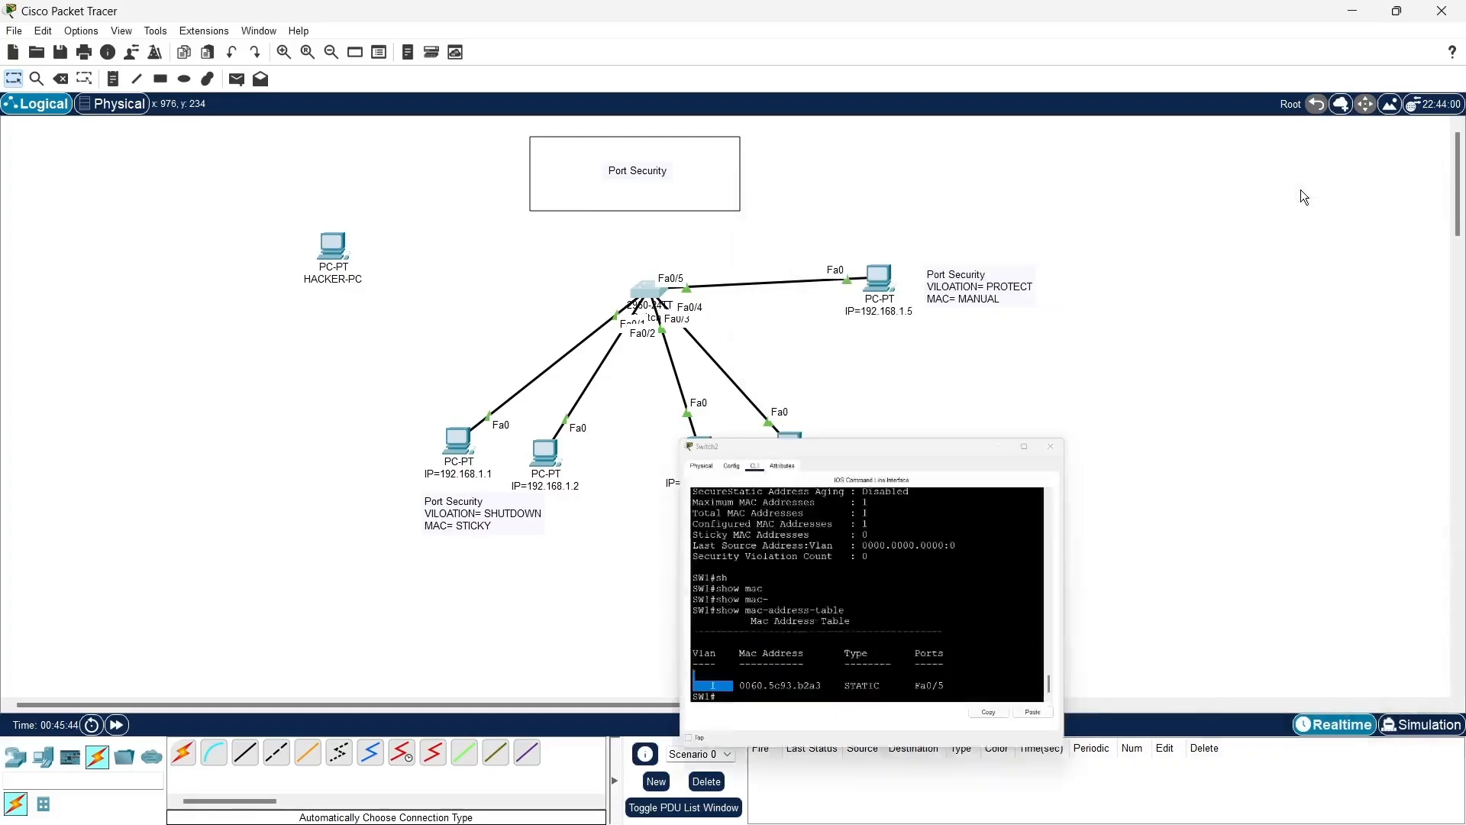
{"action": "left_click", "coordinate": [458, 447]}
{"action": "left_click", "coordinate": [1170, 529]}
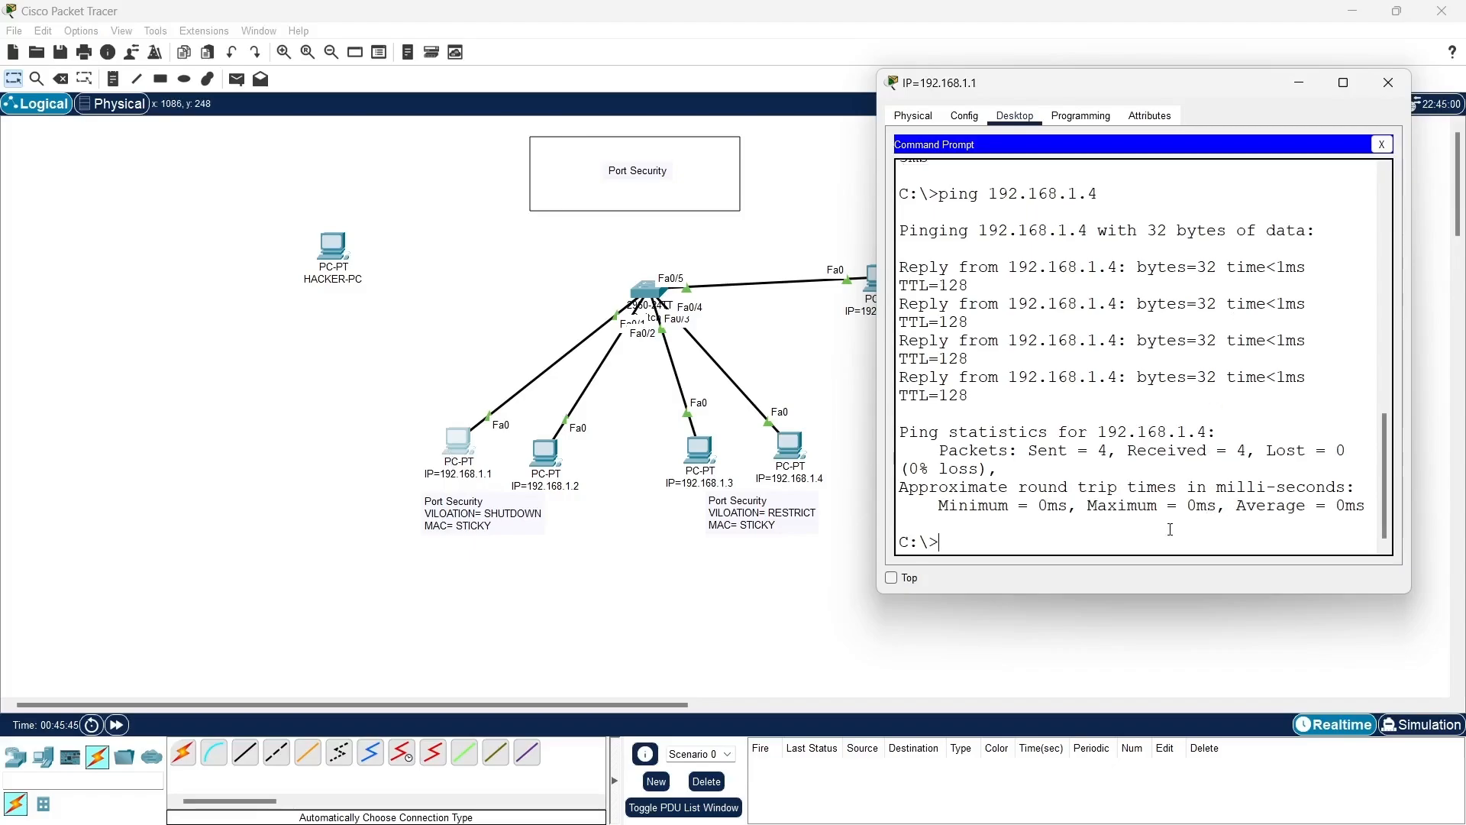
{"action": "key", "text": "Up"}
{"action": "key", "text": "Return"}
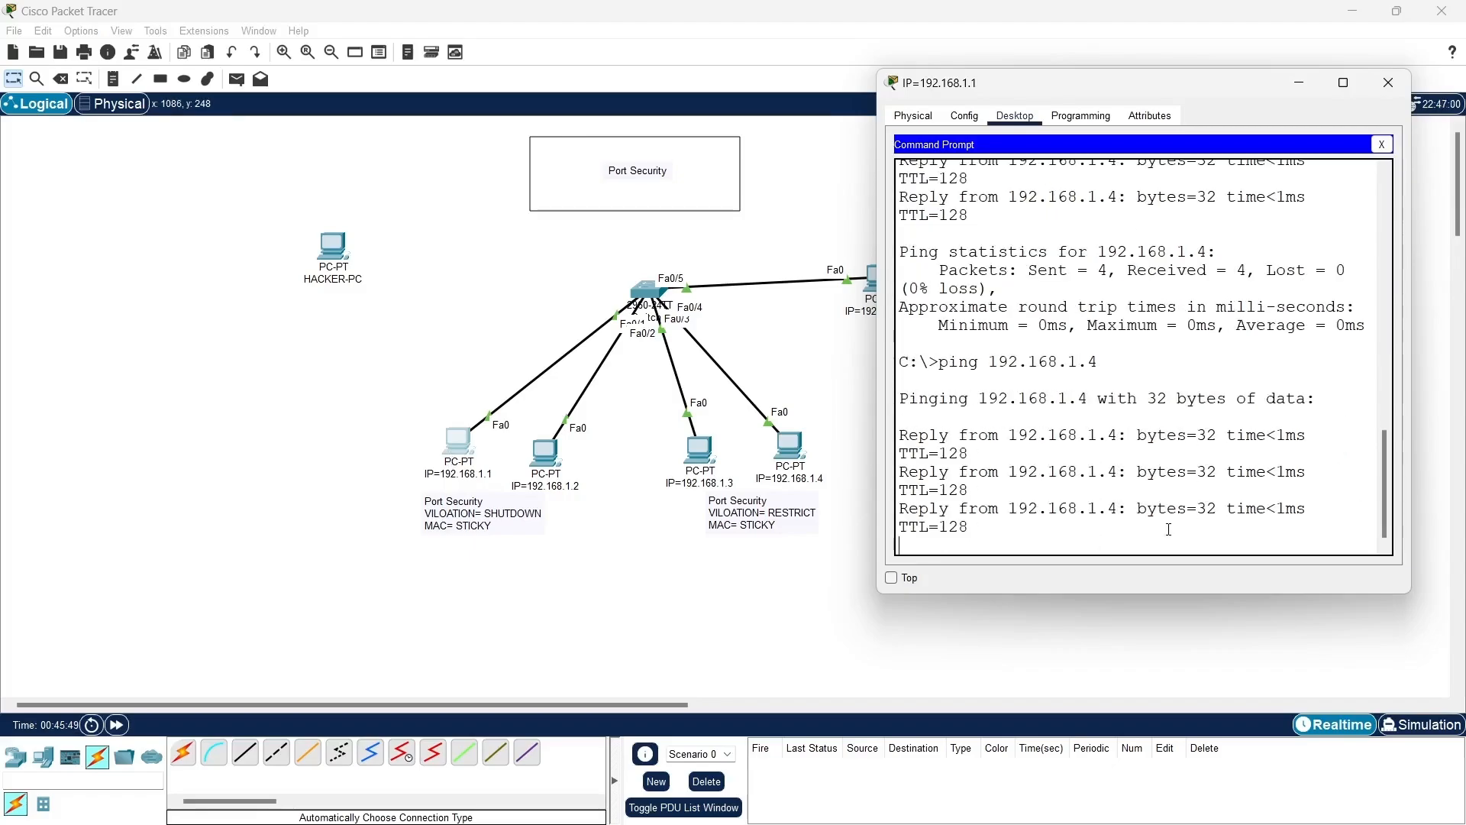
- Ping 192.168.1.3 and 192.168.1.2 from the same PC's command prompt
{"action": "key", "text": "Up"}
{"action": "key", "text": "BackSpace"}
{"action": "type", "text": "3"}
{"action": "key", "text": "Return"}
{"action": "key", "text": "Up"}
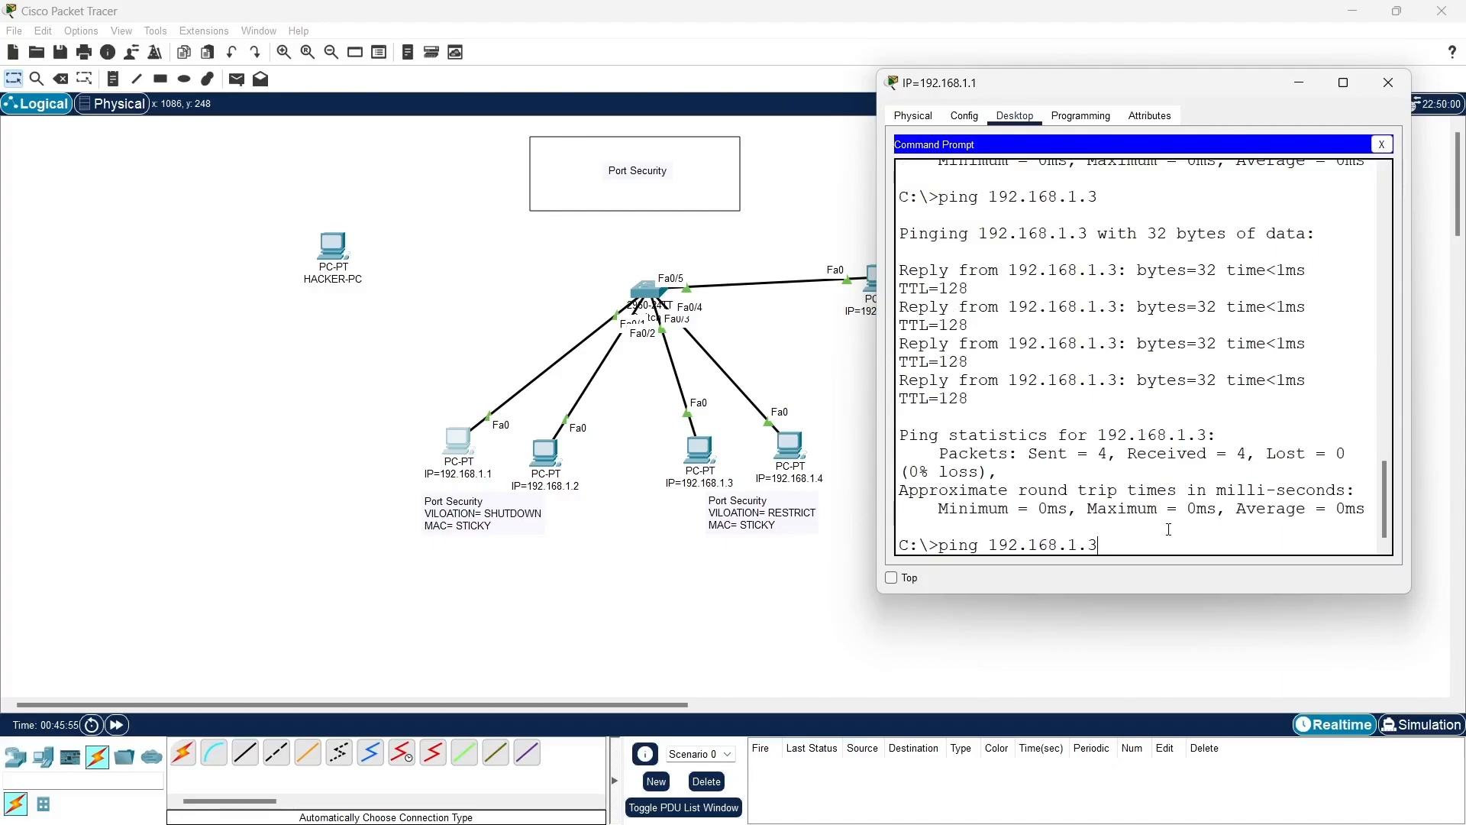
{"action": "key", "text": "BackSpace"}
{"action": "type", "text": "4"}
{"action": "key", "text": "BackSpace"}
{"action": "type", "text": "2"}
{"action": "key", "text": "Return"}
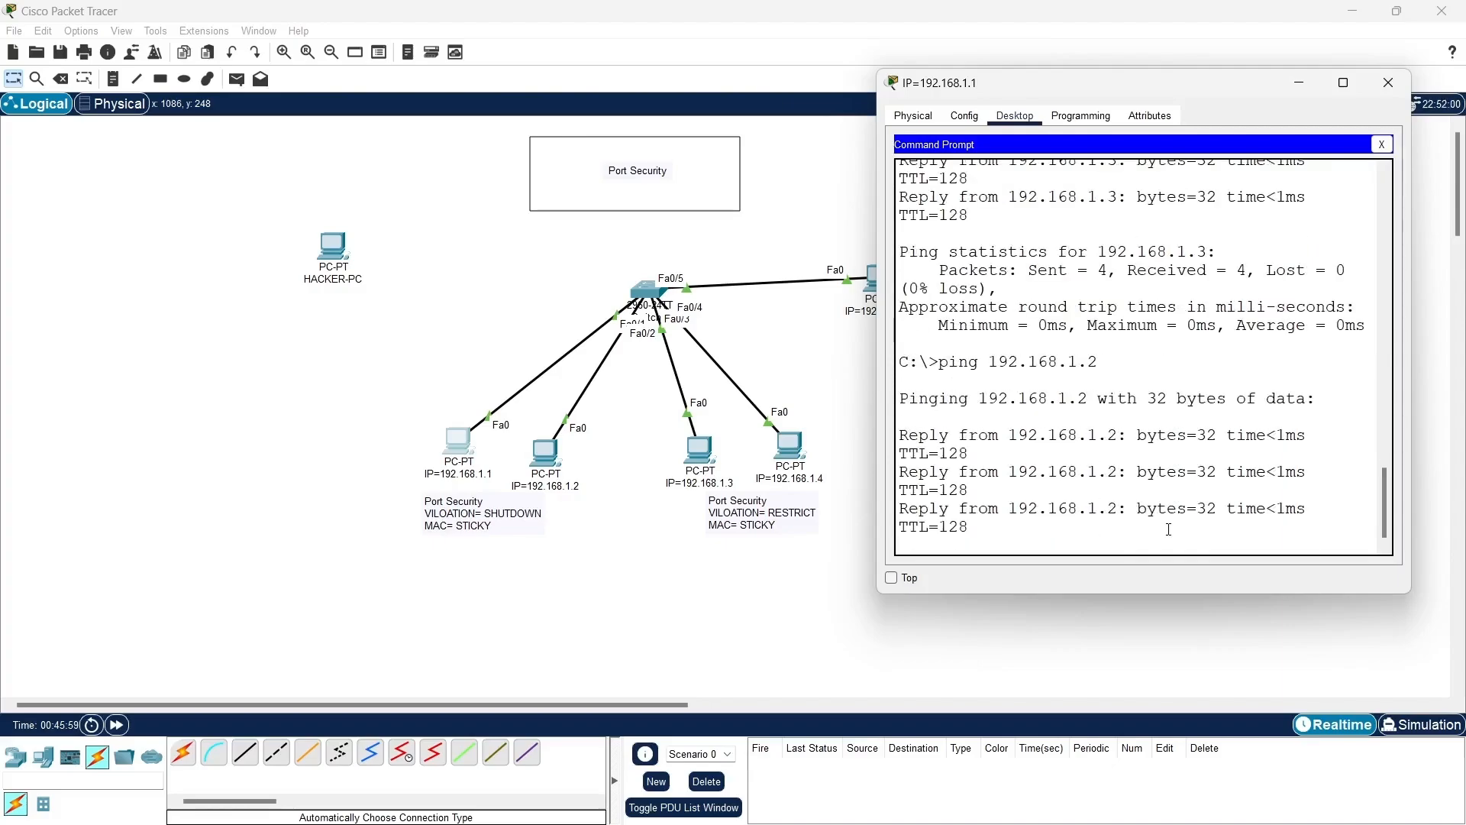
- Display SW1's MAC address table again after the pings and examine the addresses learned on each port
{"action": "left_click", "coordinate": [654, 292]}
{"action": "left_click", "coordinate": [654, 293]}
{"action": "left_click", "coordinate": [972, 615]}
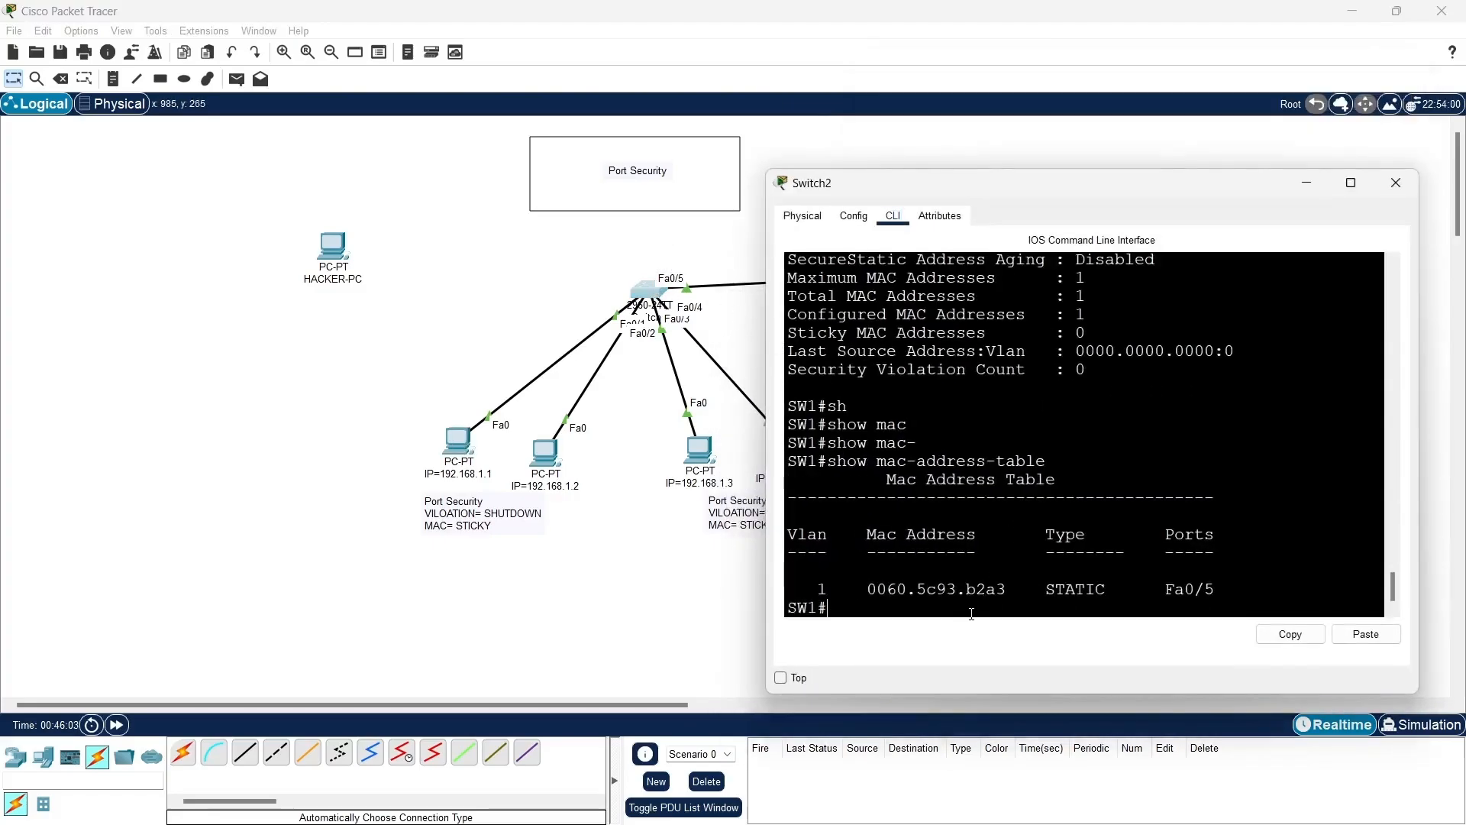
{"action": "key", "text": "Up"}
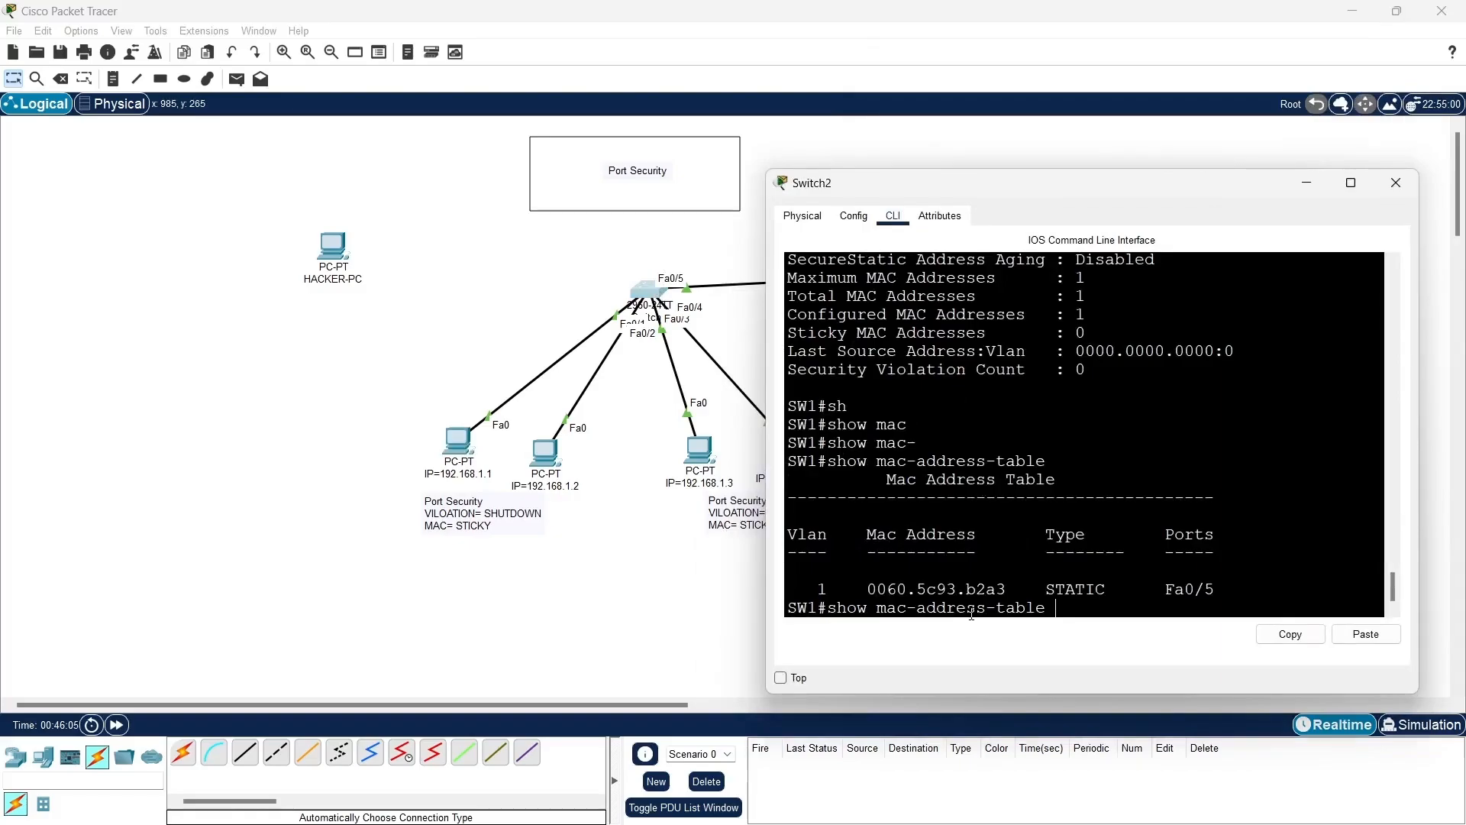
{"action": "key", "text": "Return"}
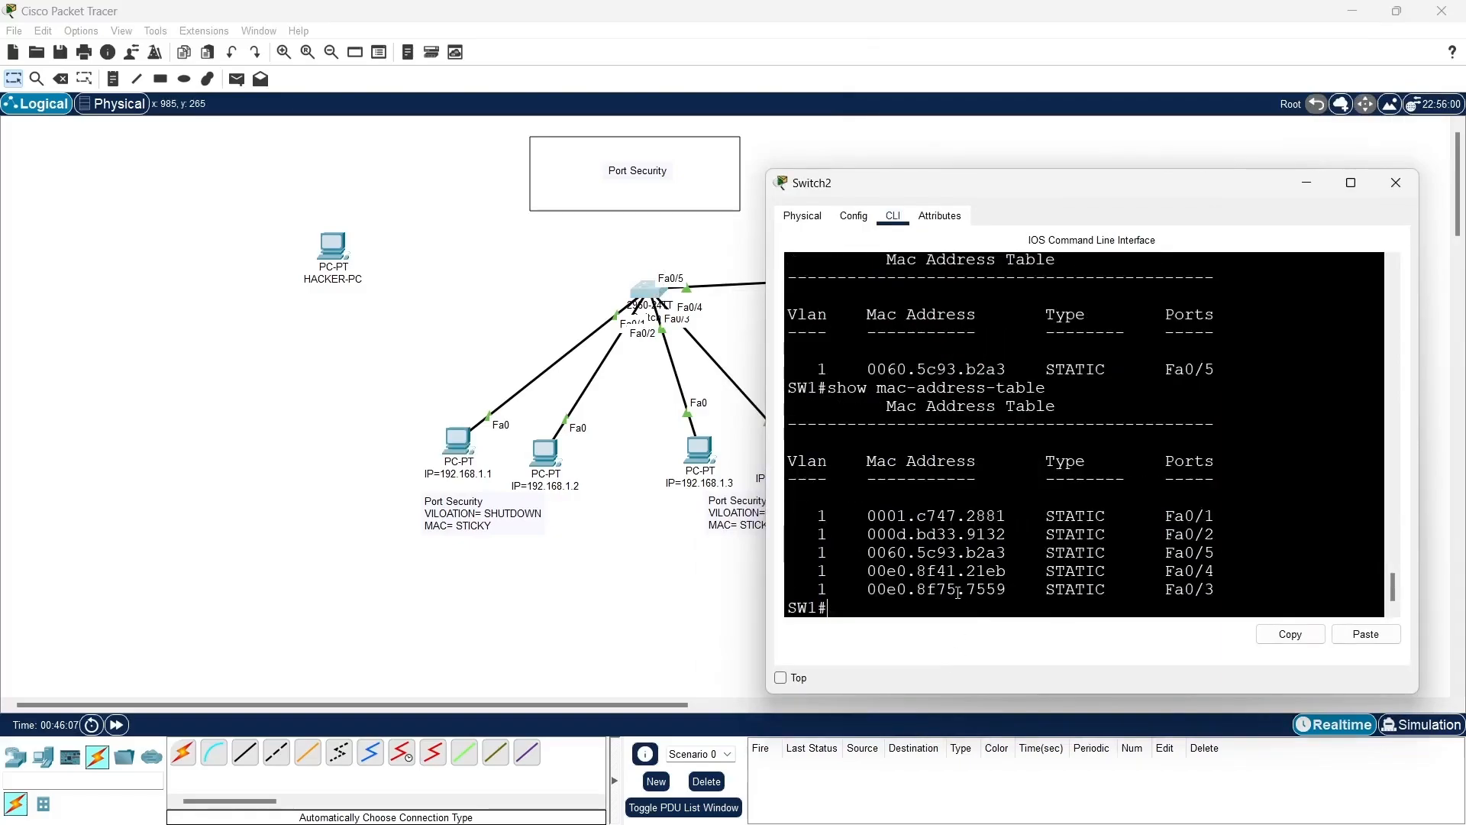
{"action": "left_click_drag", "start_coordinate": [850, 519], "coordinate": [1256, 562]}
{"action": "left_click", "coordinate": [1311, 184]}
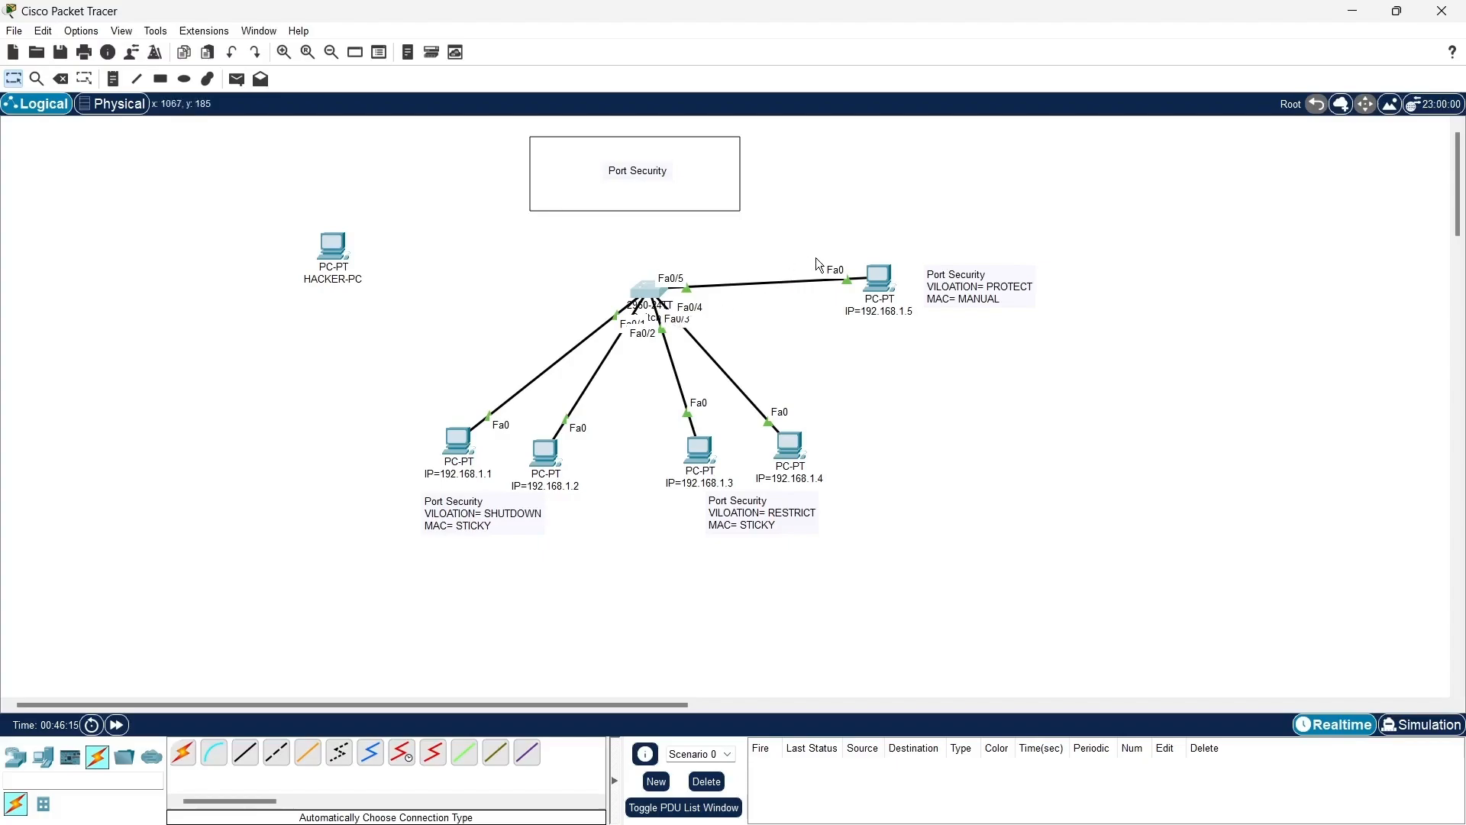
- Move the Fa0/5 cable's end from the PC with IP 192.168.1.5 to HACKER-PC's FastEthernet0 port and open HACKER-PC's desktop applications
{"action": "left_click_drag", "start_coordinate": [849, 280], "coordinate": [339, 244]}
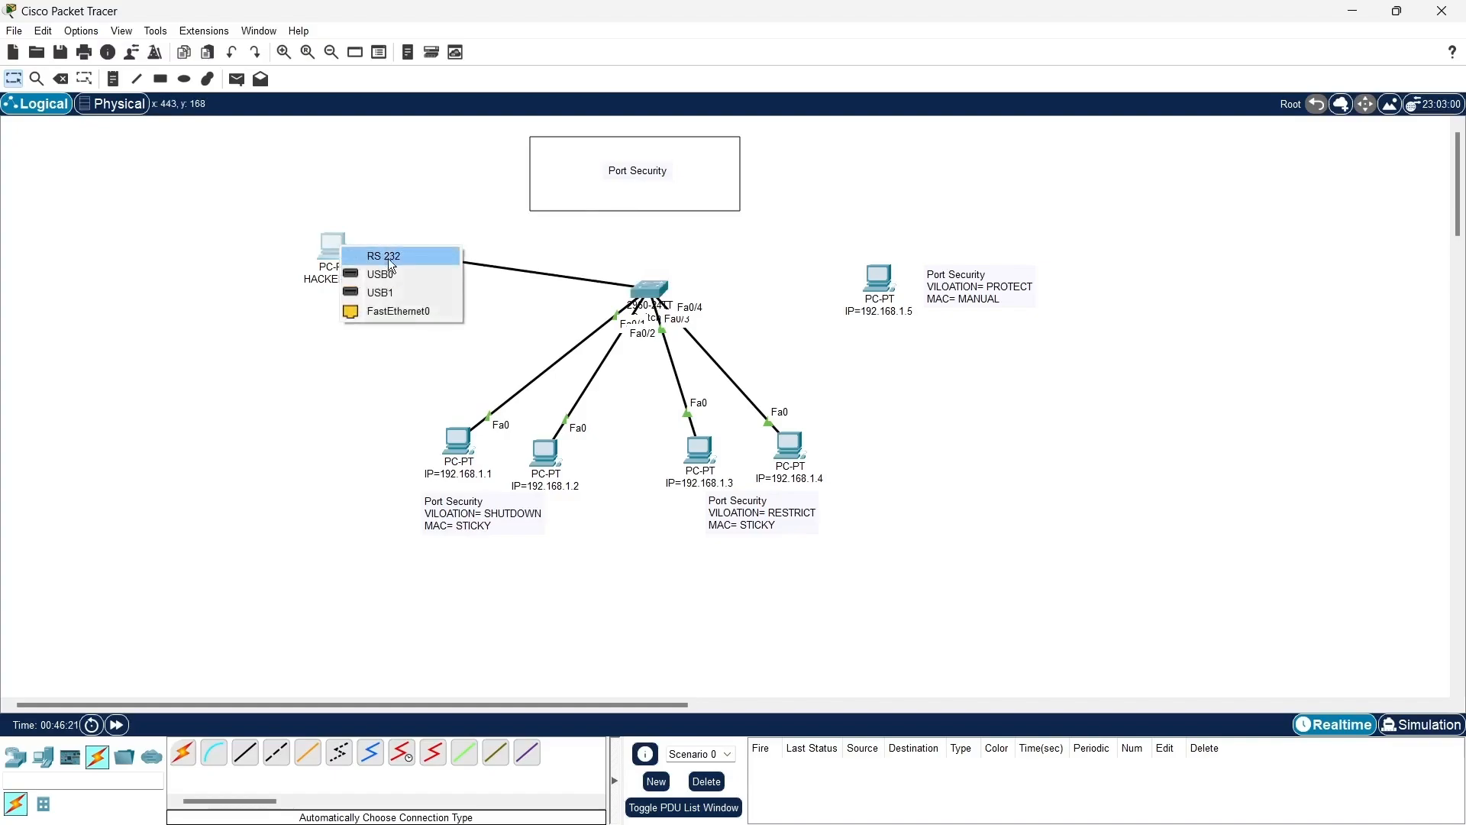
{"action": "left_click", "coordinate": [410, 308]}
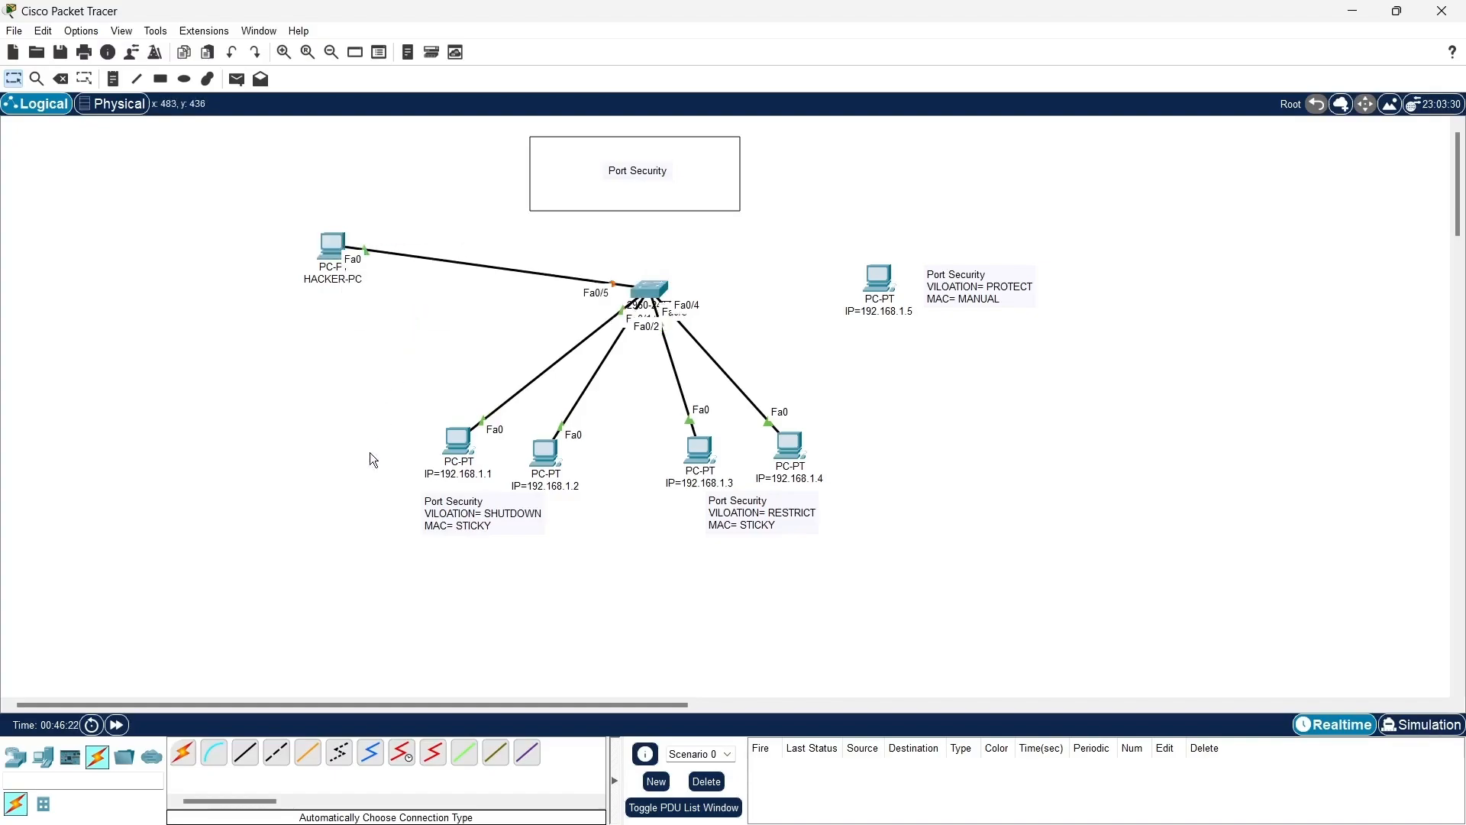
{"action": "left_click", "coordinate": [349, 287]}
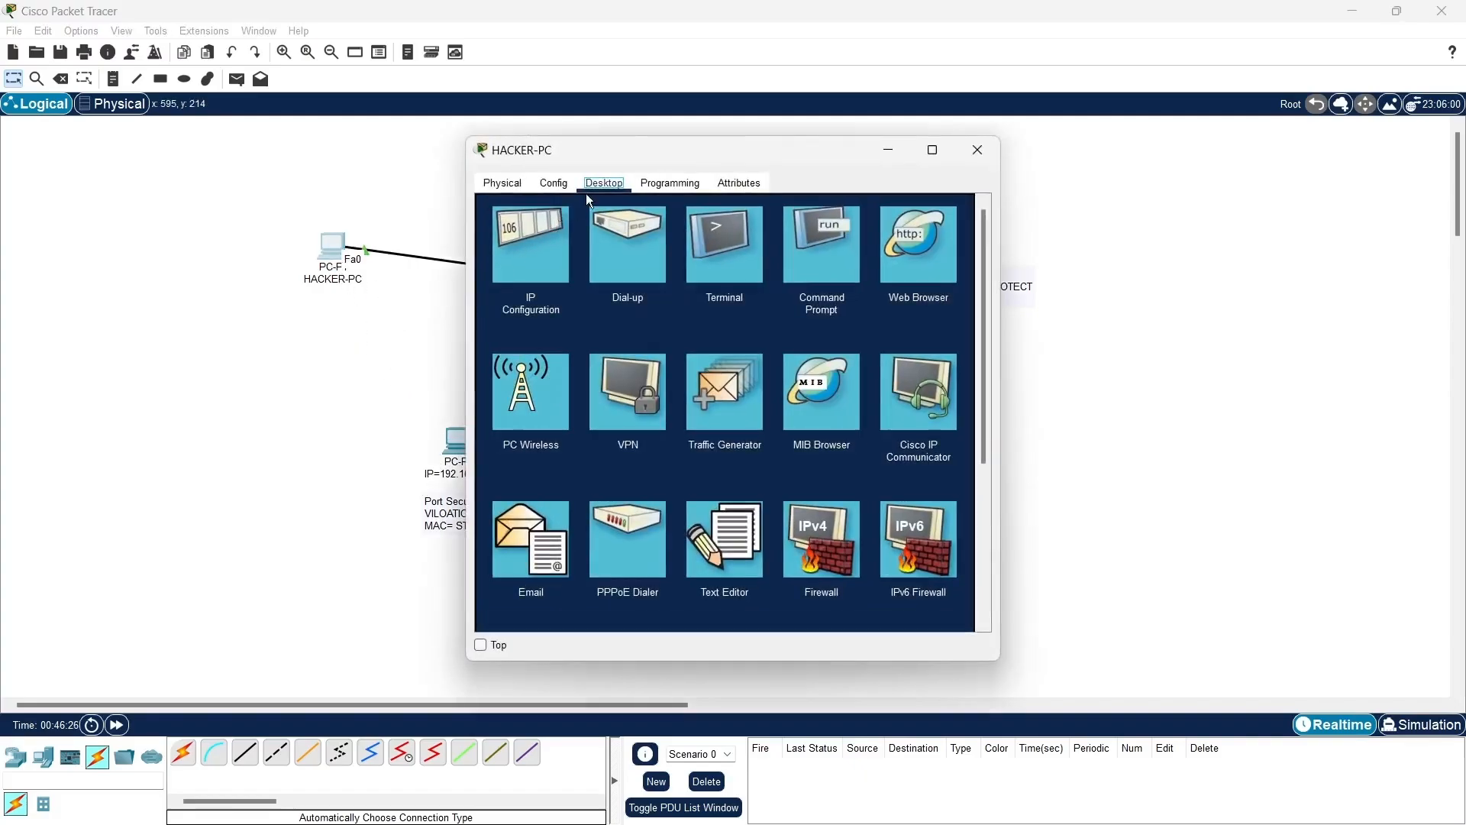
- Set HACKER-PC's static IPv4 address to 192.168.1.5 and close its configuration window
{"action": "left_click", "coordinate": [532, 246]}
{"action": "left_click", "coordinate": [733, 297]}
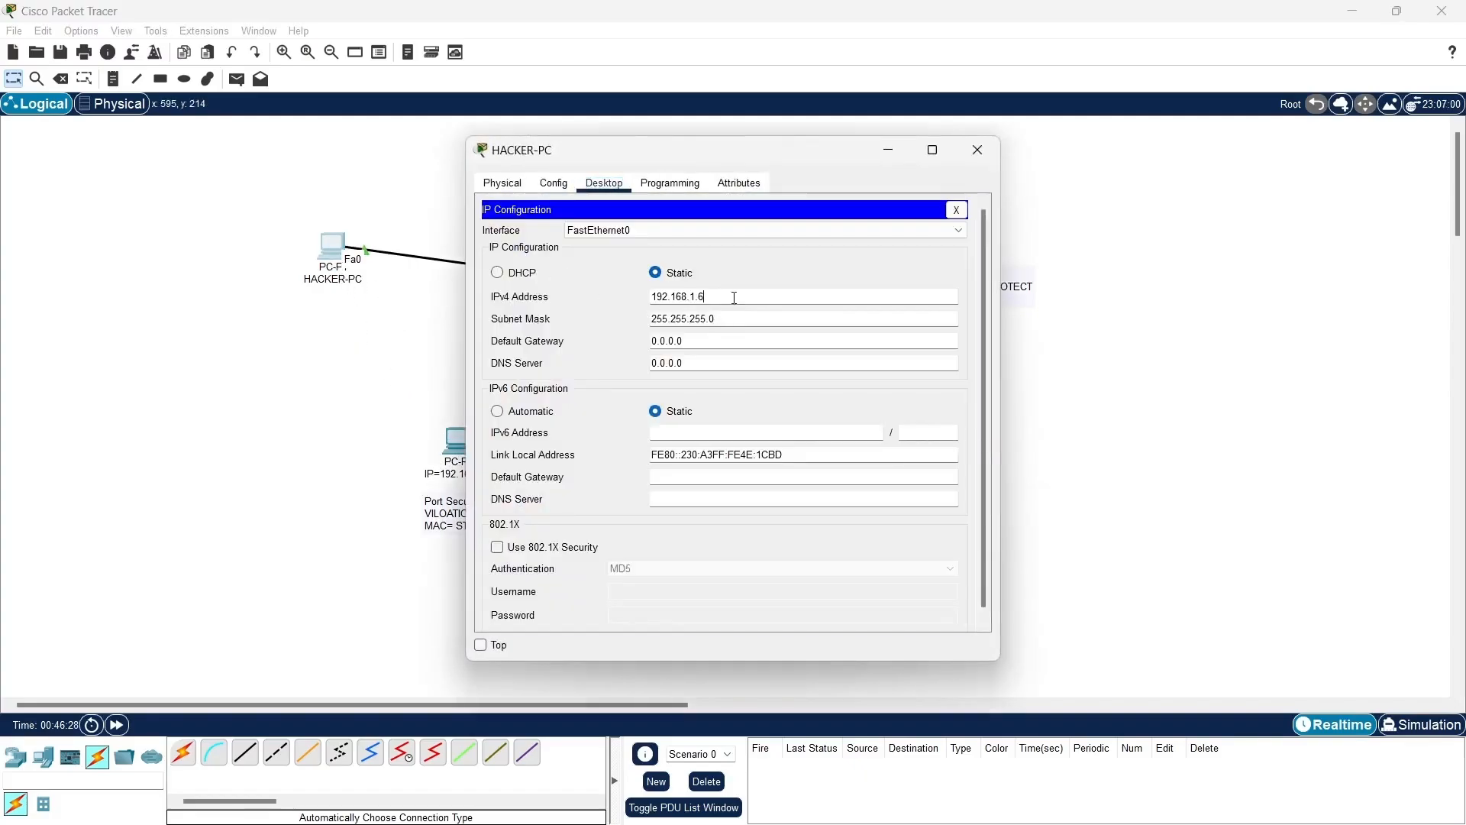
{"action": "key", "text": "BackSpace"}
{"action": "type", "text": "5"}
{"action": "left_click", "coordinate": [956, 210]}
{"action": "left_click", "coordinate": [978, 149]}
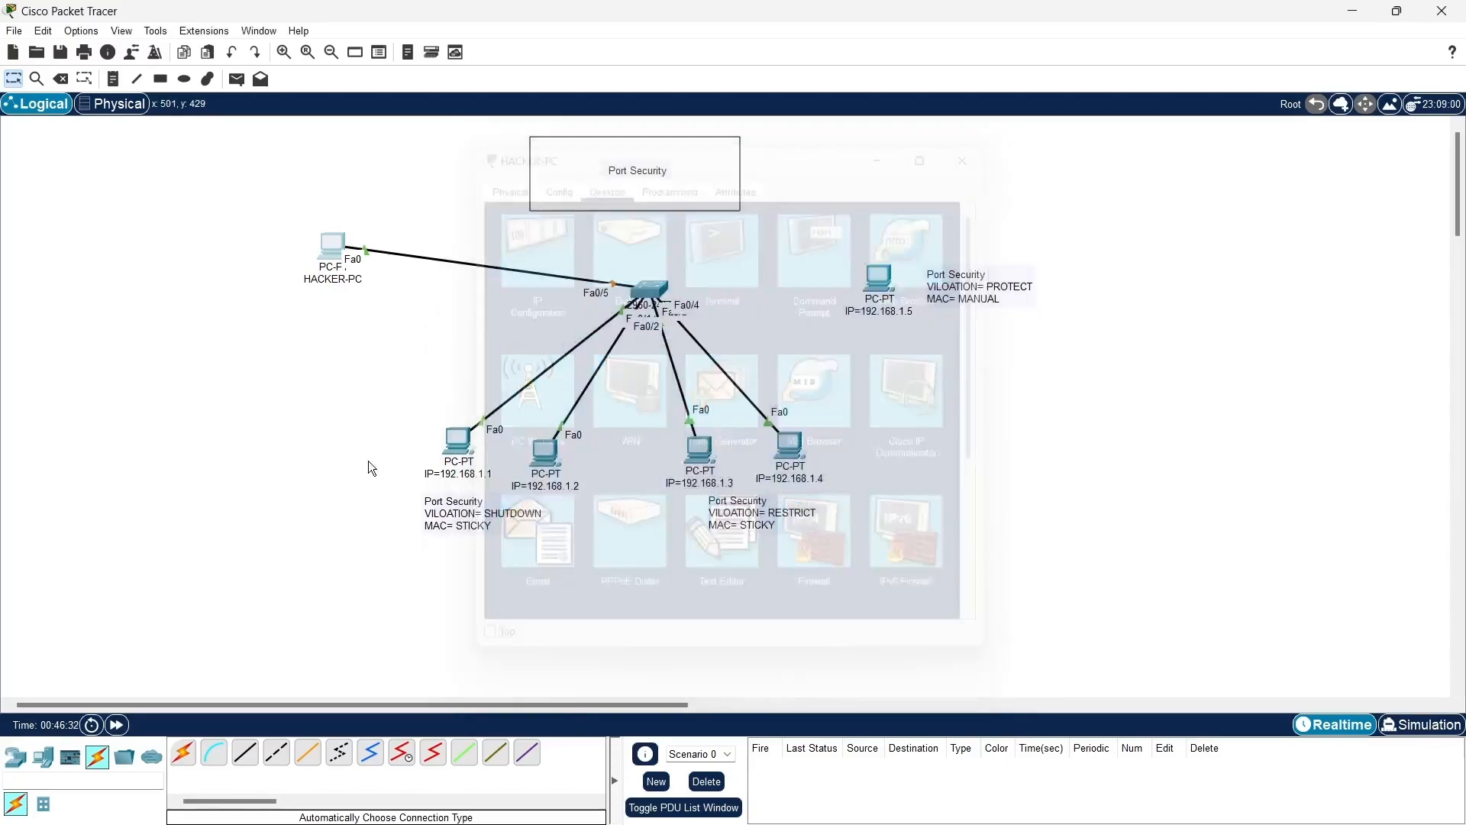
- Ping 192.168.1.5 from the command prompt of the PC with IP 192.168.1.1, fast-forwarding the network time before sending it
{"action": "left_click", "coordinate": [455, 432]}
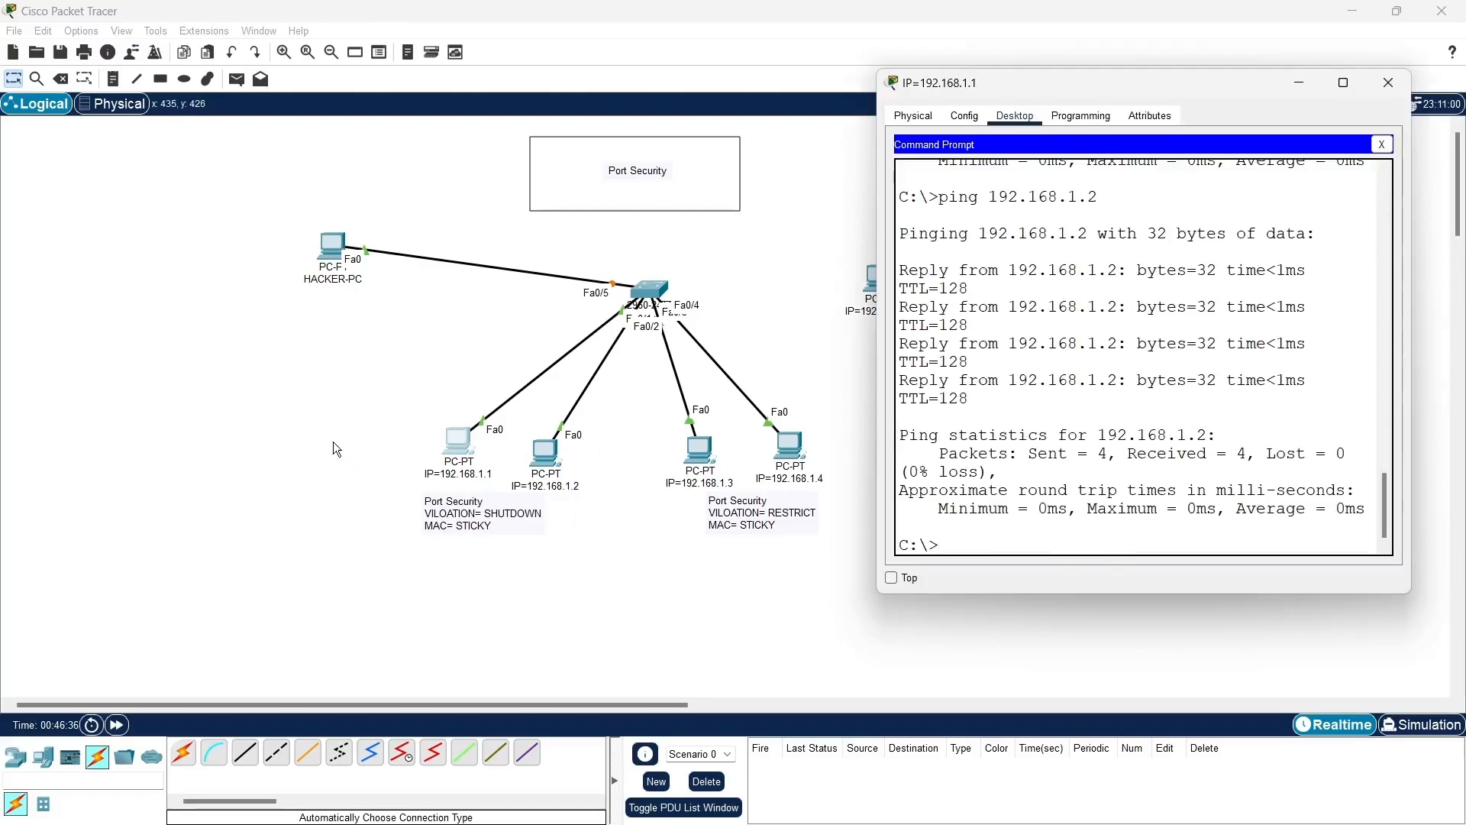
{"action": "key", "text": "Up"}
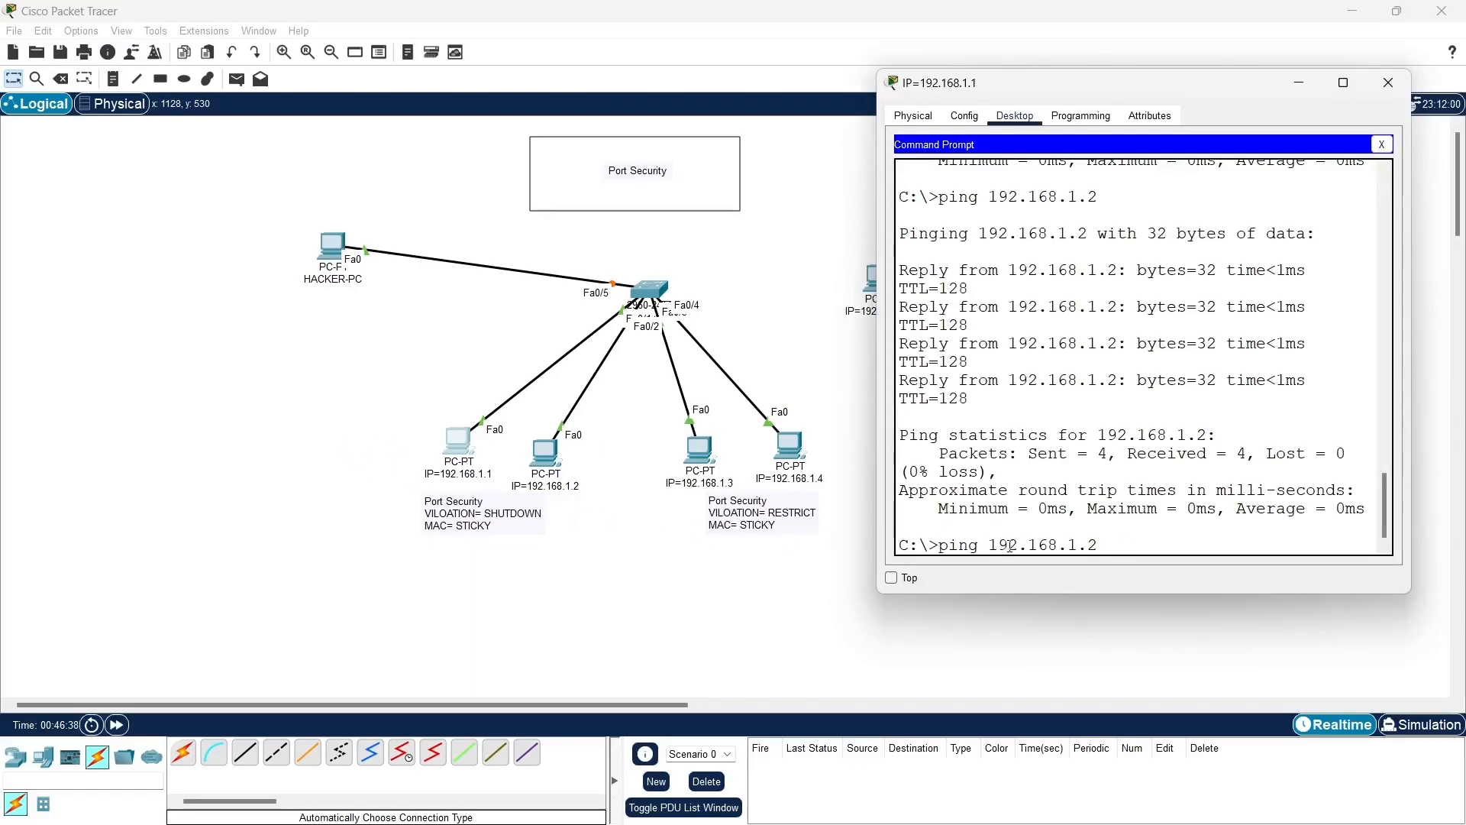
{"action": "key", "text": "BackSpace"}
{"action": "type", "text": "3"}
{"action": "key", "text": "Down"}
{"action": "key", "text": "Up"}
{"action": "key", "text": "BackSpace"}
{"action": "type", "text": "5"}
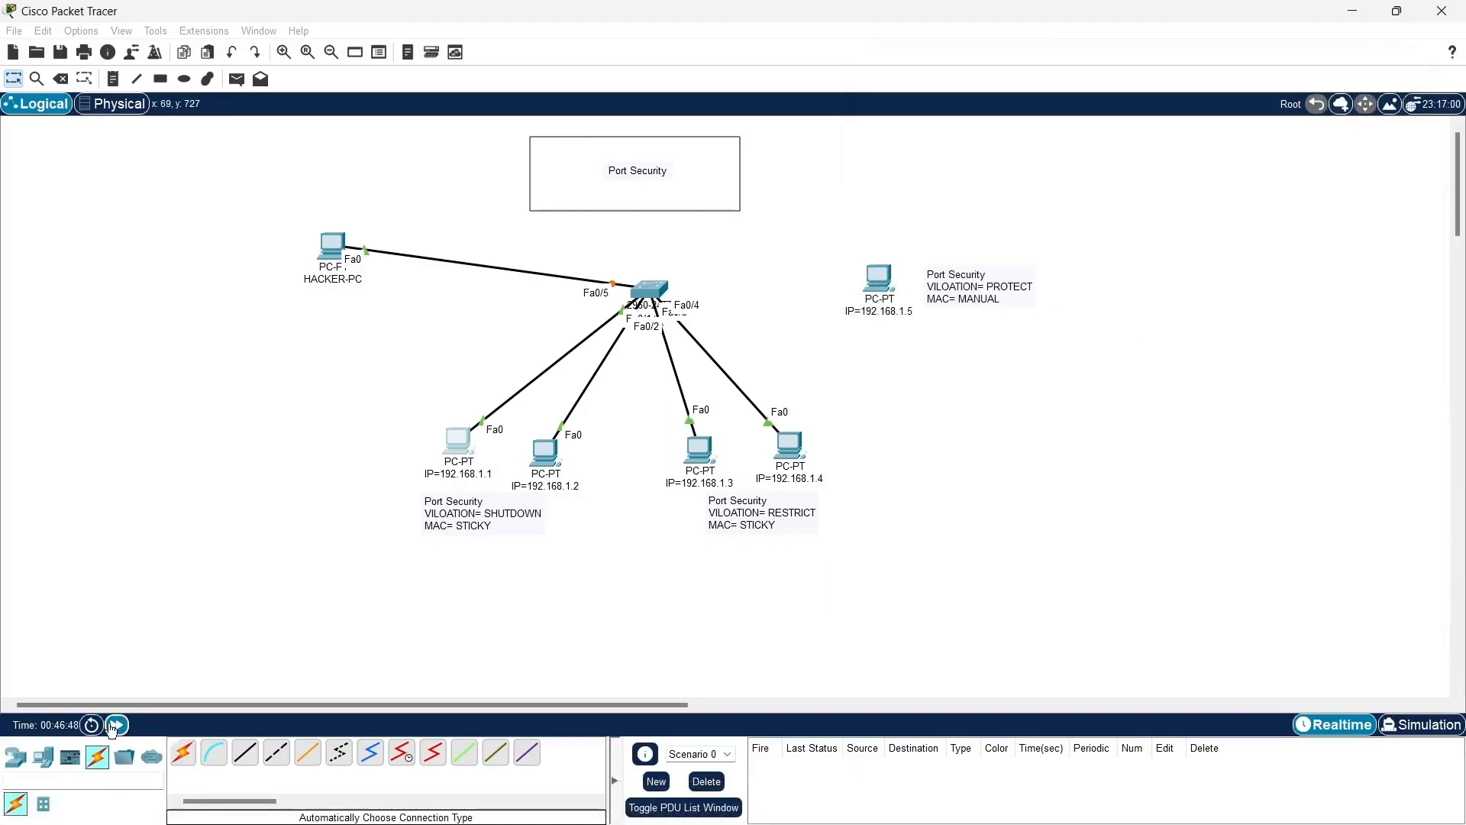
{"action": "left_click", "coordinate": [112, 730]}
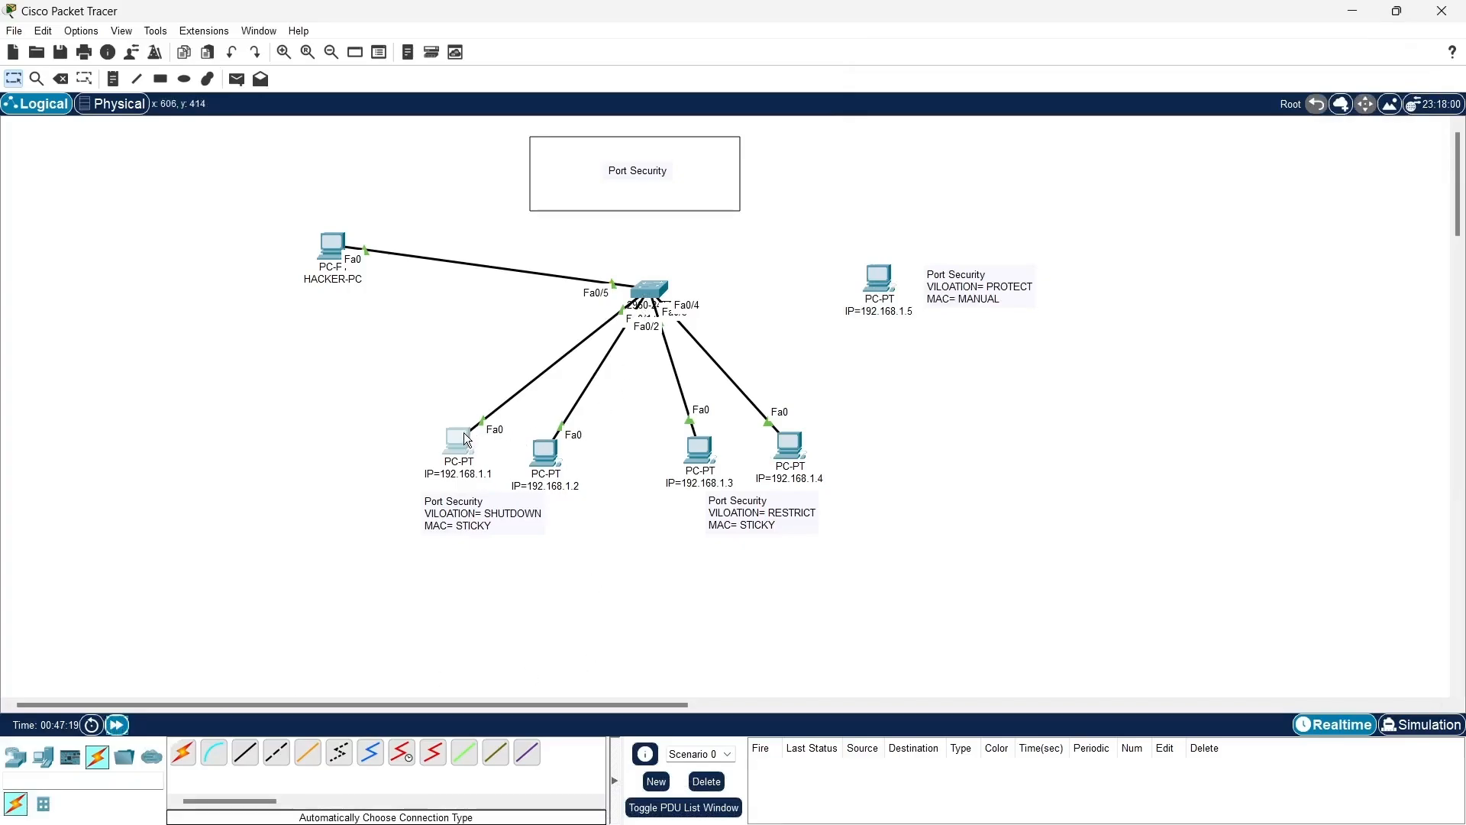
{"action": "left_click", "coordinate": [466, 428]}
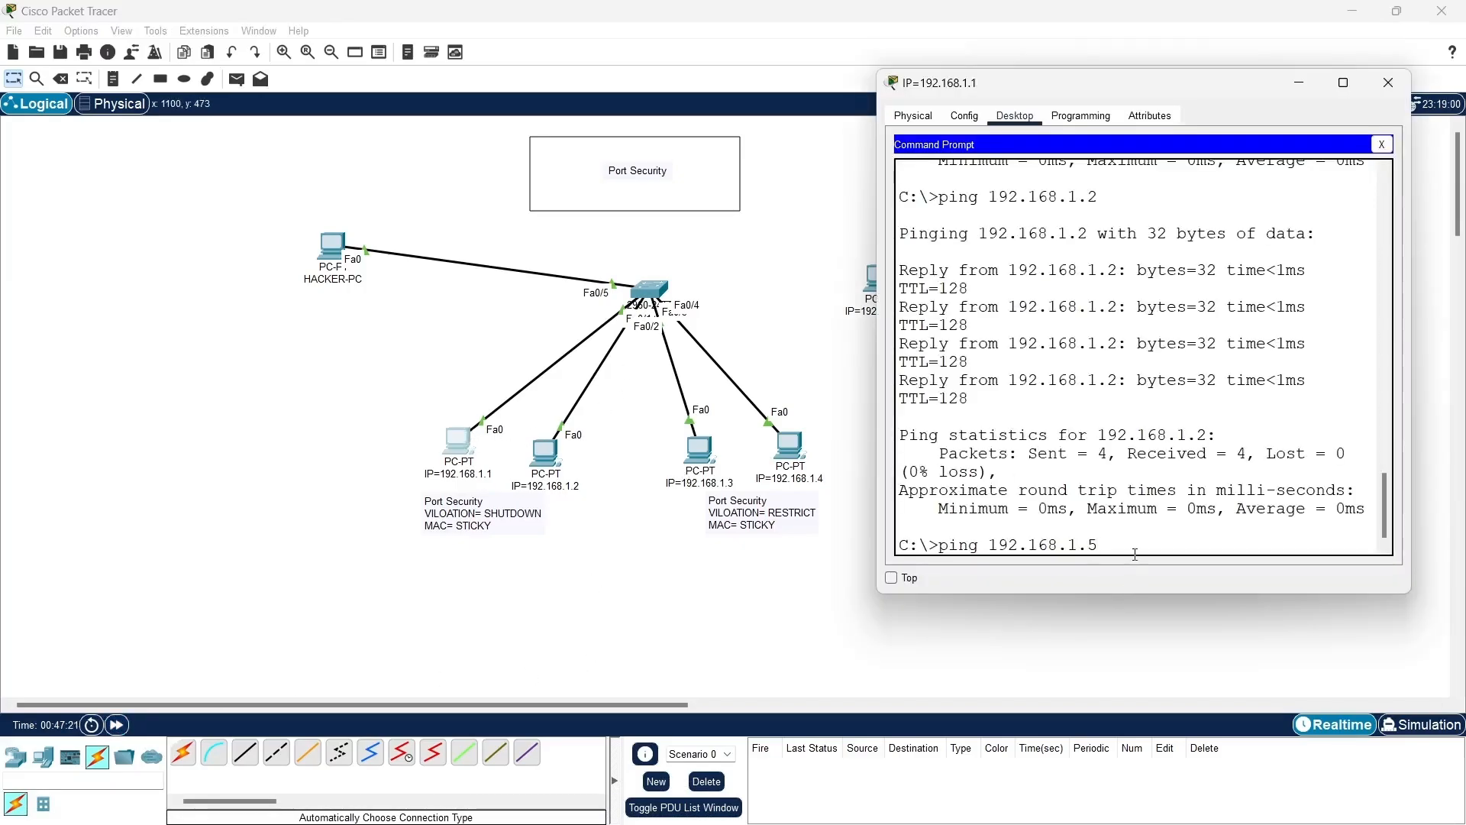
{"action": "key", "text": "Return"}
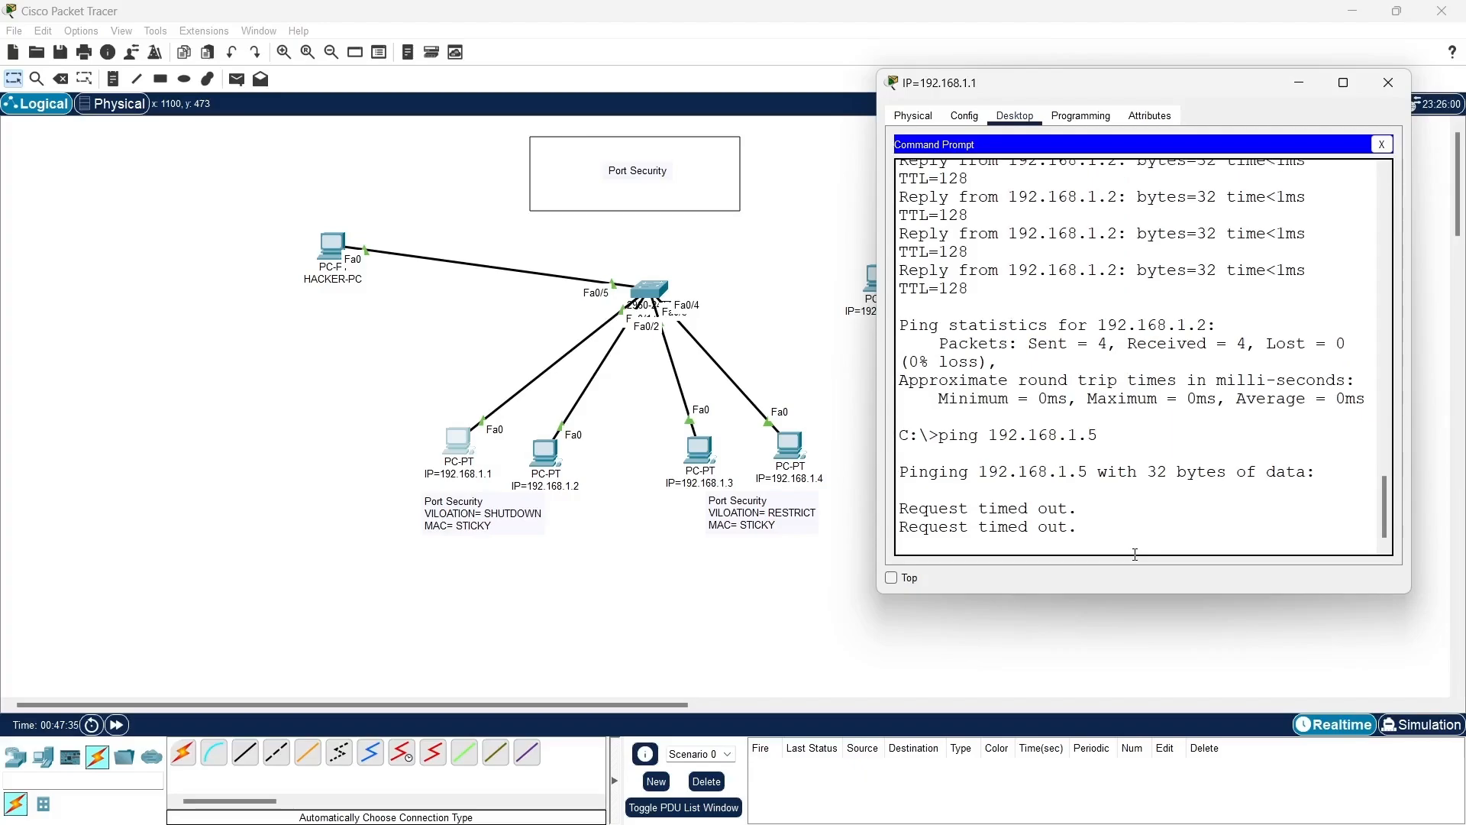
{"action": "left_click", "coordinate": [1299, 83]}
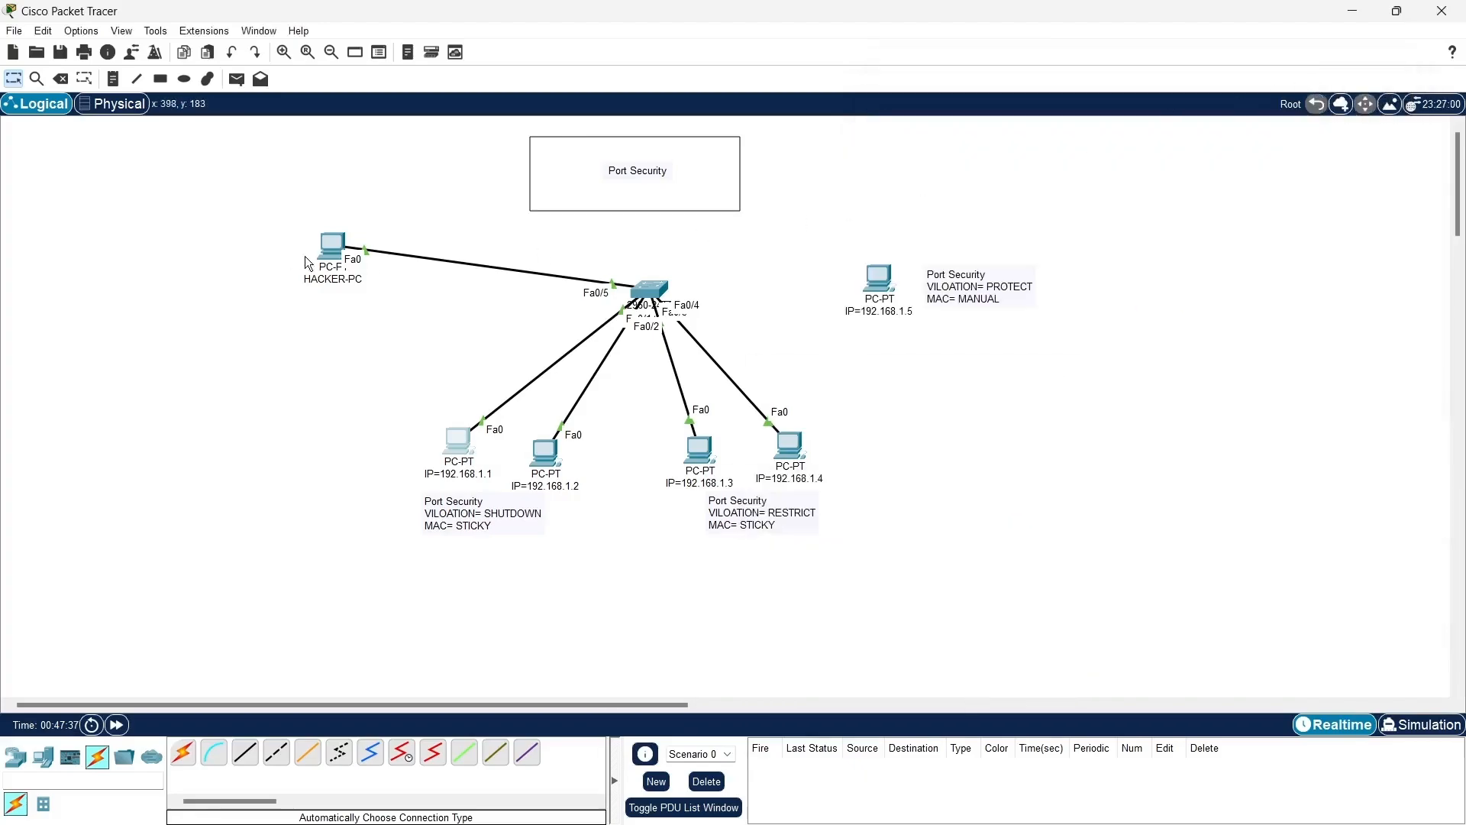
- Move the Fa0/5 cable's end from HACKER-PC back to FastEthernet0 of the PC with IP 192.168.1.5 and fast-forward the network time
{"action": "left_click_drag", "start_coordinate": [365, 250], "coordinate": [881, 281]}
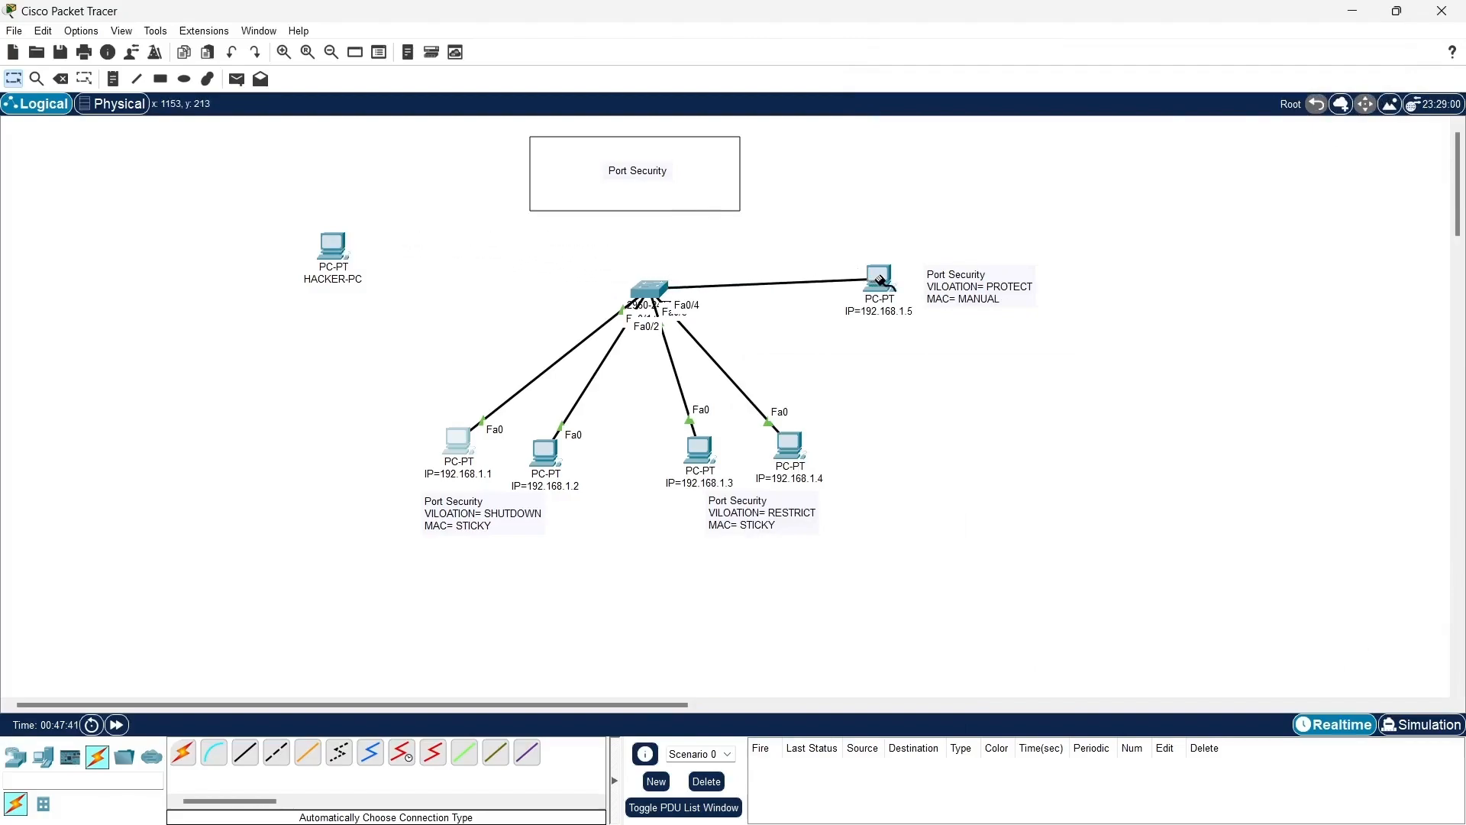
{"action": "left_click", "coordinate": [881, 280]}
{"action": "left_click", "coordinate": [932, 342]}
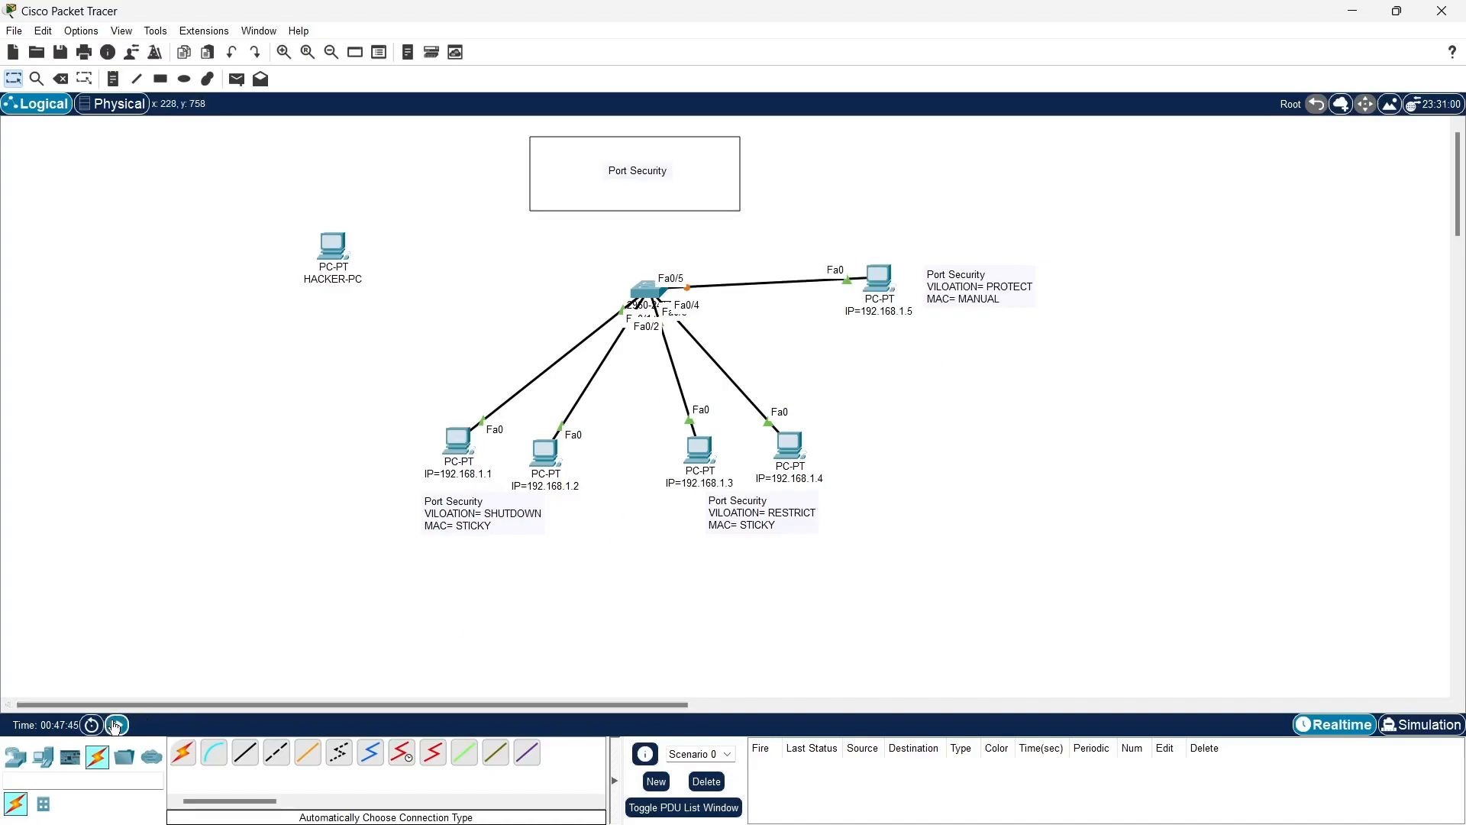
{"action": "left_click", "coordinate": [119, 724]}
- Enter global configuration mode on SW1 and select the interface range f0/1-5
{"action": "left_click", "coordinate": [646, 289]}
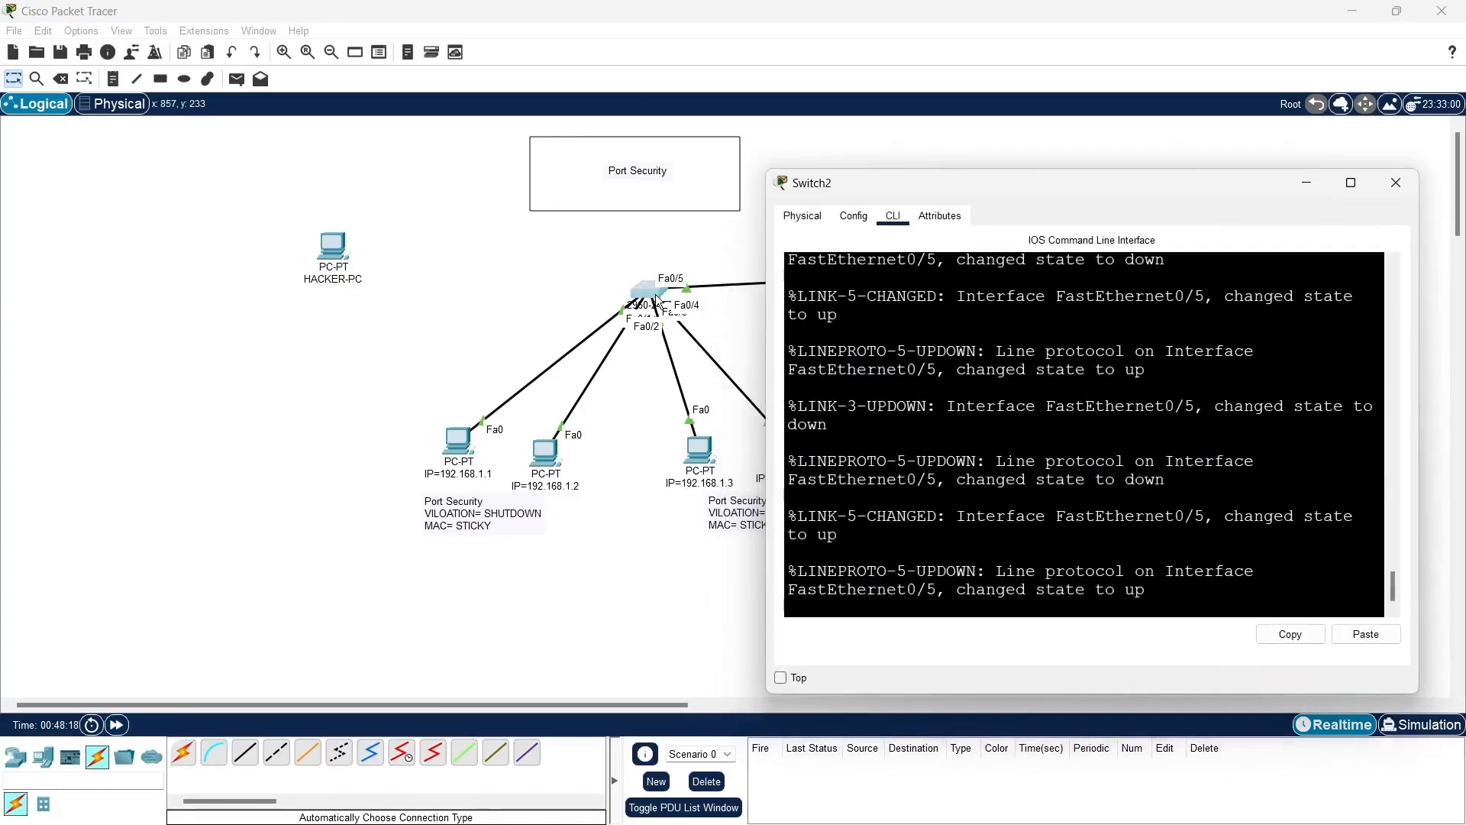
{"action": "key", "text": "Return"}
{"action": "key", "text": "Return"}
{"action": "key", "text": "Return"}
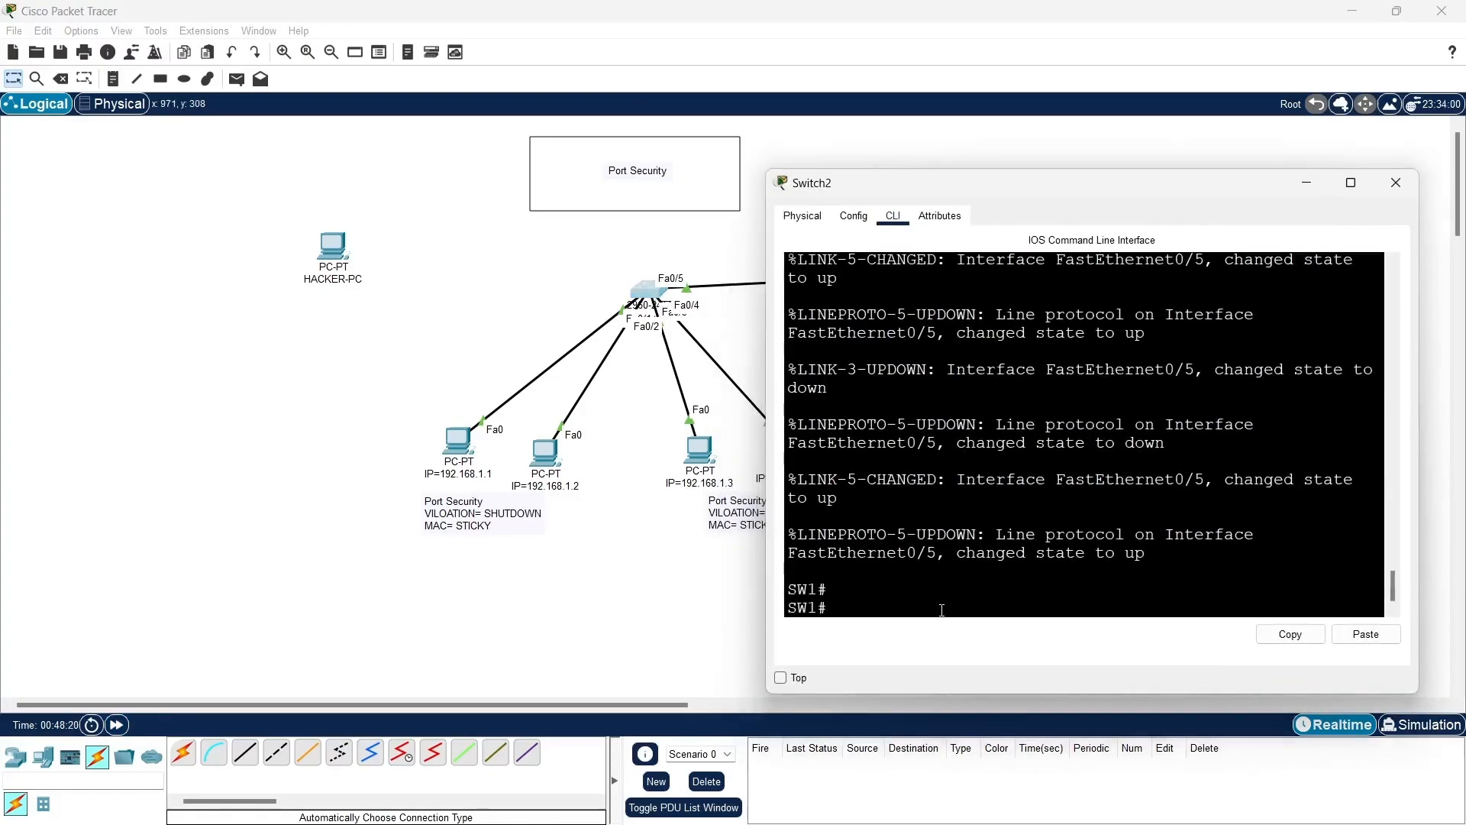
{"action": "type", "text": "conf t"}
{"action": "key", "text": "Return"}
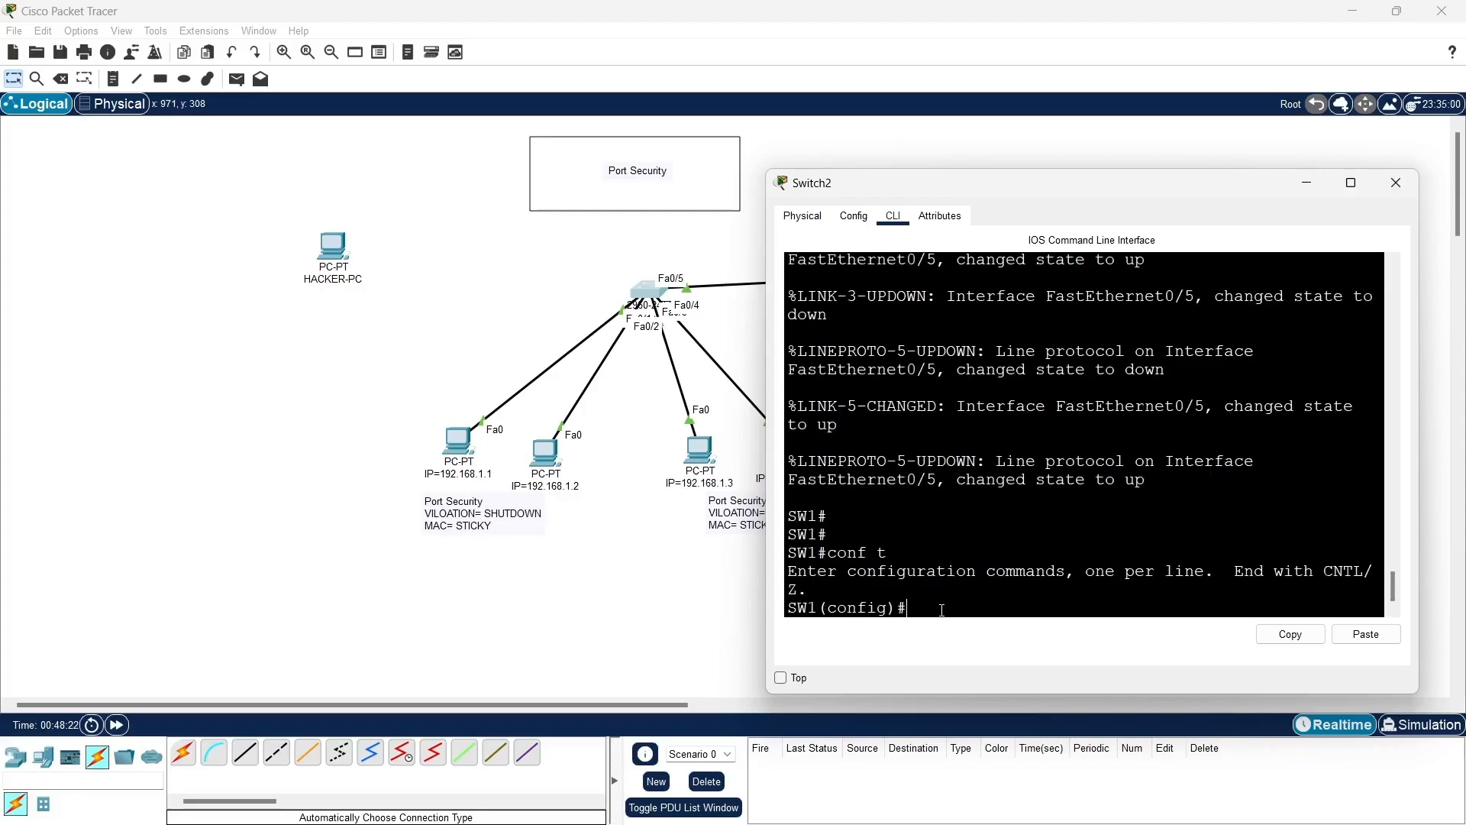
{"action": "type", "text": "int ran f0/1-5"}
{"action": "key", "text": "Return"}
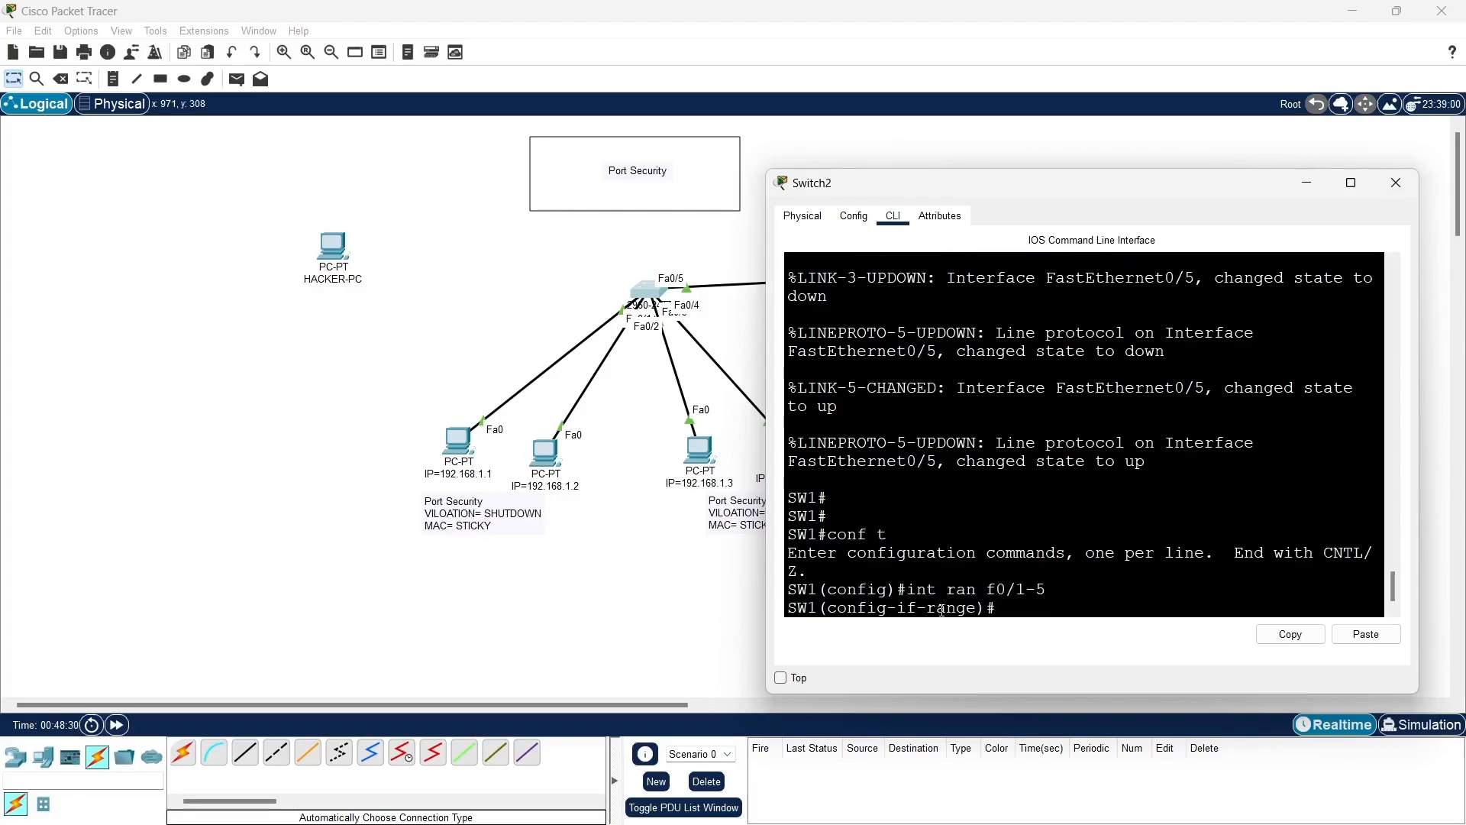
- Enable spanning-tree portfast on the selected range of SW1 interfaces
{"action": "type", "text": "spann"}
{"action": "key", "text": "Tab"}
{"action": "type", "text": "portfast"}
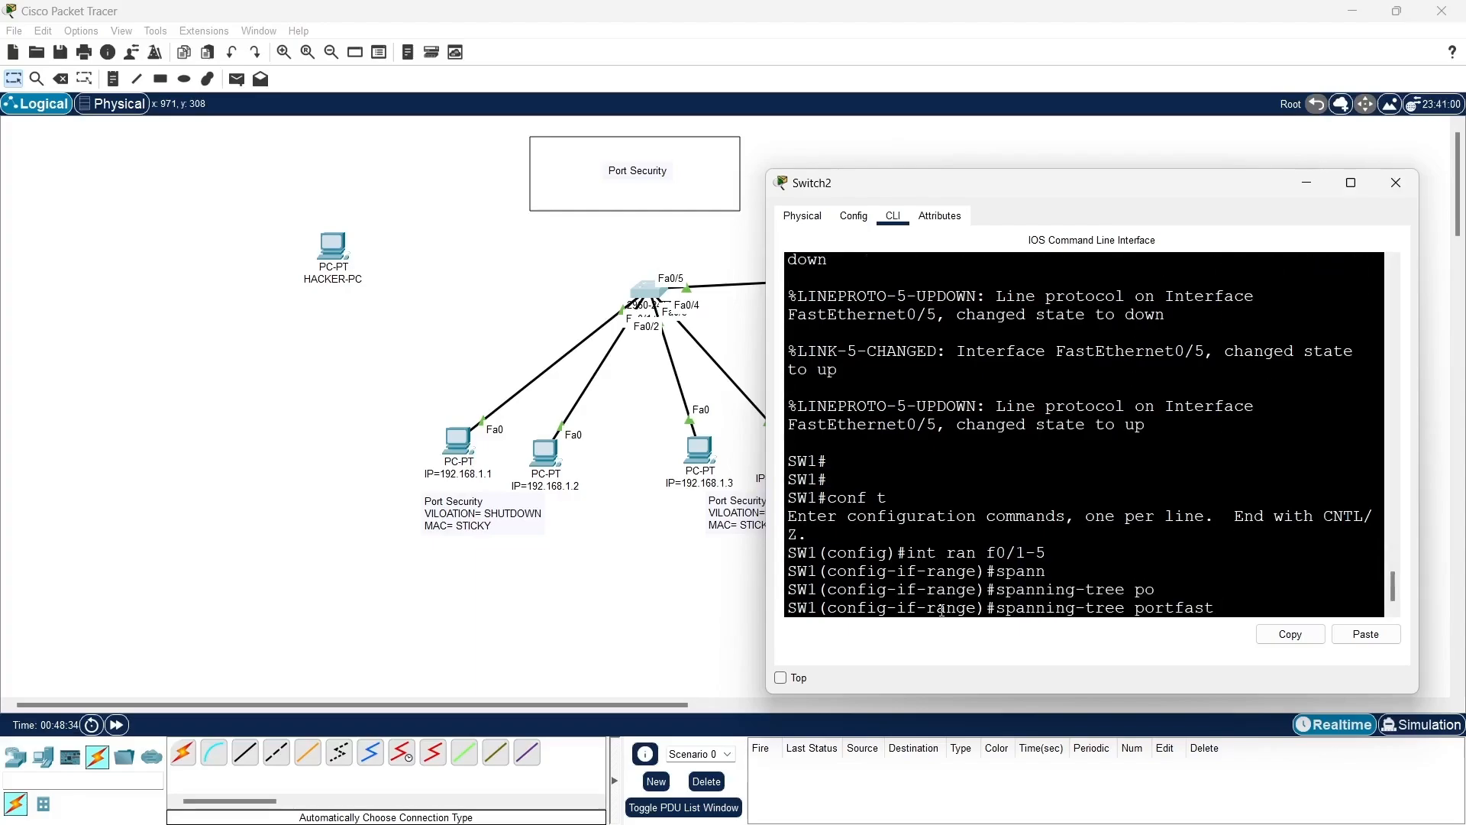
{"action": "key", "text": "Return"}
{"action": "key", "text": "Return"}
{"action": "key", "text": "Return"}
{"action": "key", "text": "Return"}
{"action": "key", "text": "Return"}
{"action": "key", "text": "Return"}
{"action": "key", "text": "Return"}
{"action": "key", "text": "Return"}
{"action": "key", "text": "Return"}
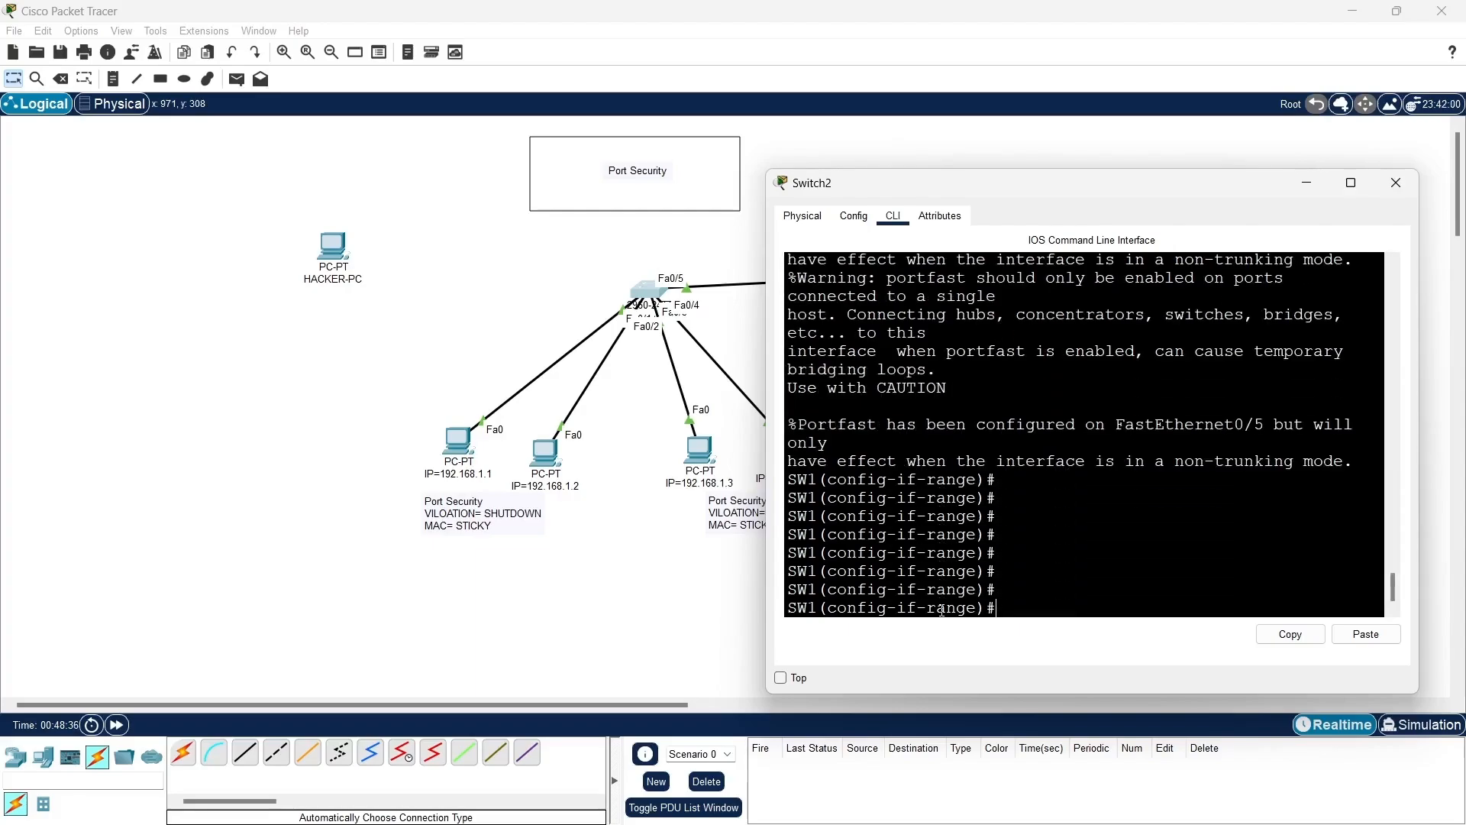
- Leave interface range configuration on SW1 and display the running configuration to examine the FastEthernet port settings
{"action": "type", "text": "ex"}
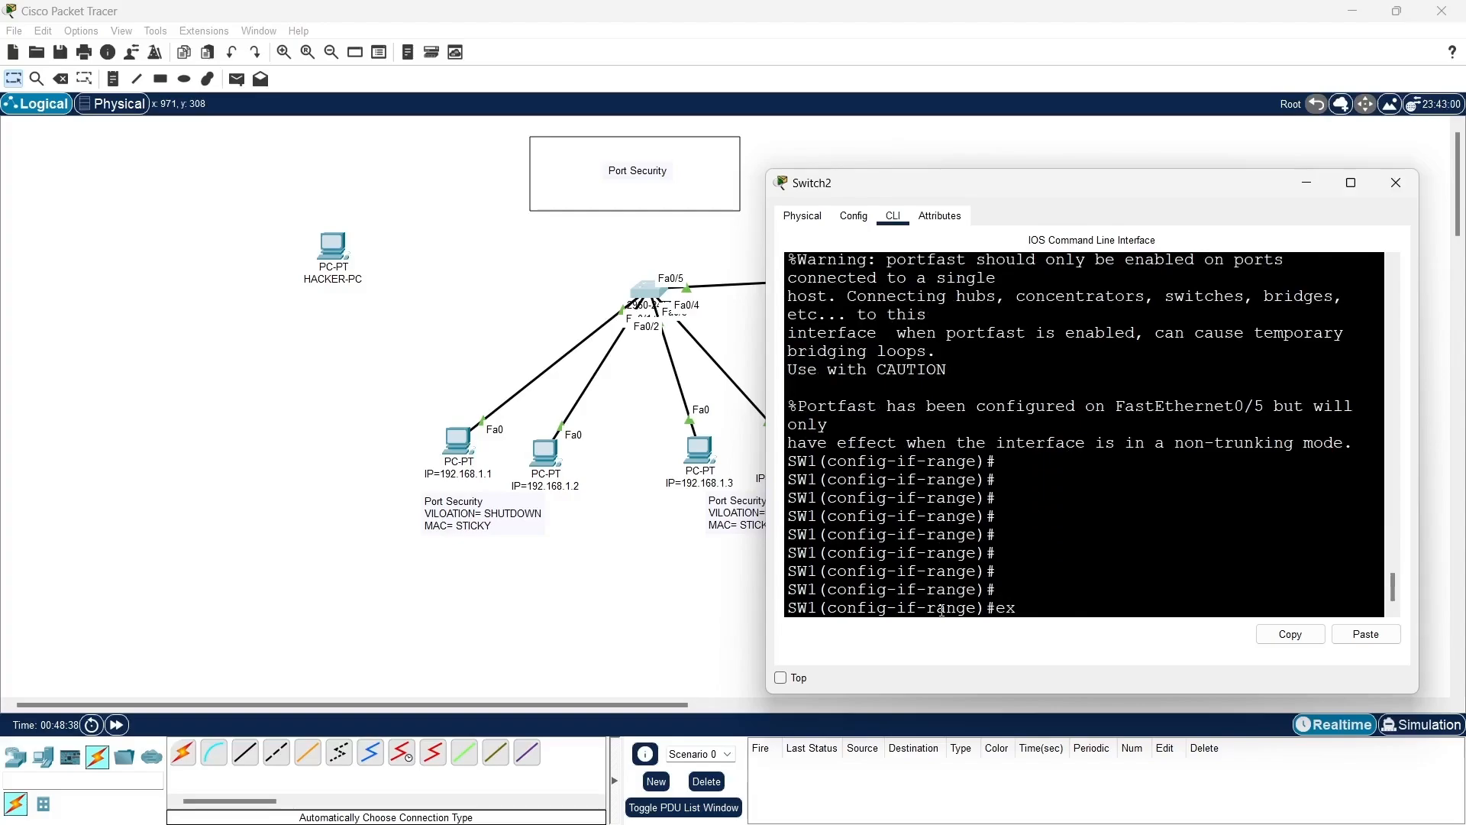
{"action": "key", "text": "Return"}
{"action": "key", "text": "Return"}
{"action": "key", "text": "Return"}
{"action": "key", "text": "Return"}
{"action": "key", "text": "Return"}
{"action": "type", "text": "do sh run"}
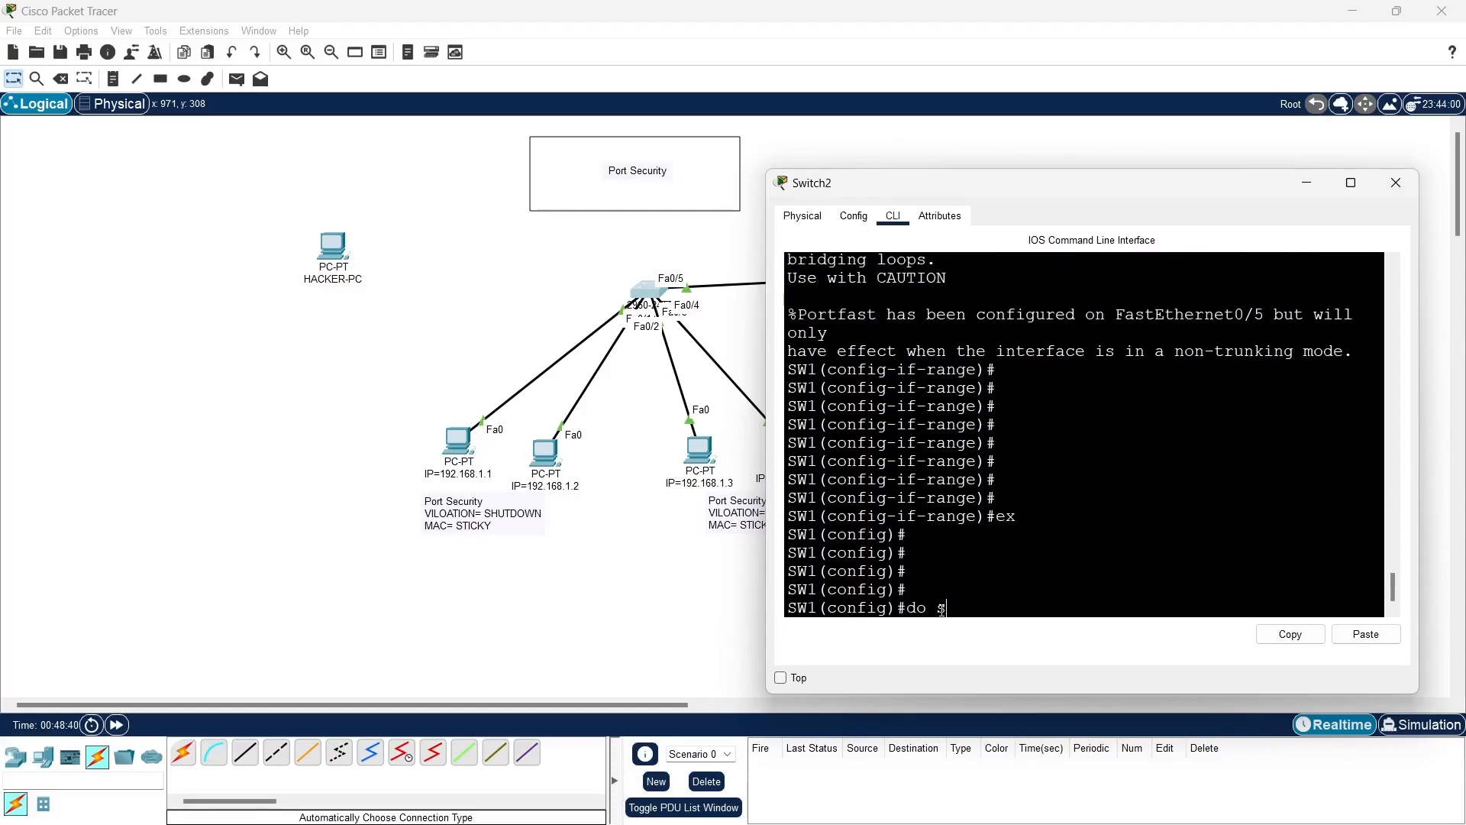
{"action": "key", "text": "Return"}
{"action": "key", "text": "Return"}
{"action": "key", "text": "Return"}
{"action": "key", "text": "Return"}
{"action": "key", "text": "Return"}
{"action": "key", "text": "Return"}
{"action": "key", "text": "Return"}
{"action": "key", "text": "Return"}
{"action": "key", "text": "Return"}
{"action": "key", "text": "Return"}
{"action": "key", "text": "Return"}
{"action": "key", "text": "Return"}
{"action": "key", "text": "Return"}
{"action": "key", "text": "Return"}
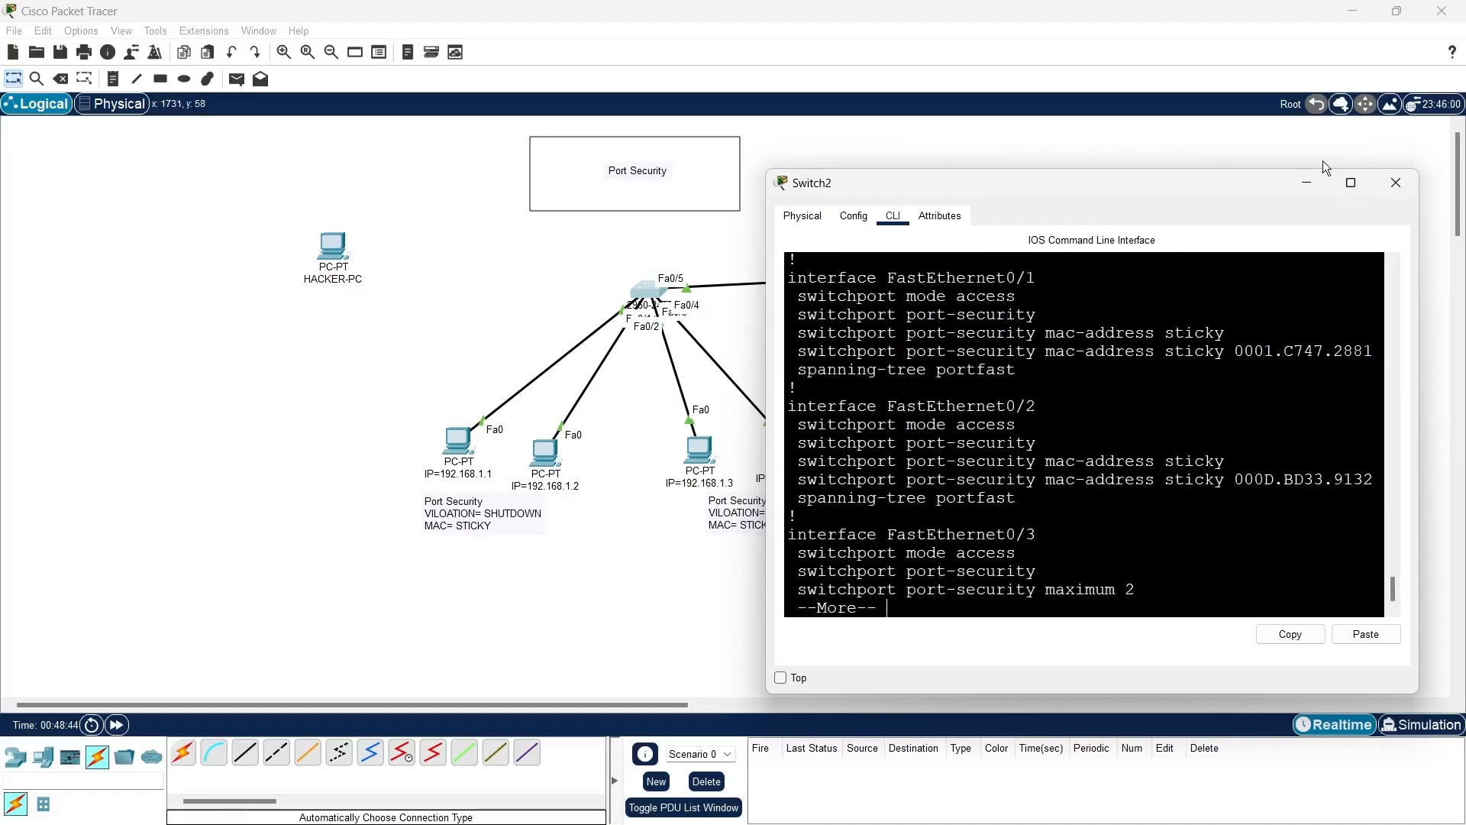
{"action": "left_click", "coordinate": [1306, 182]}
- Ping 192.168.1.5 again from the PC with IP 192.168.1.1 and close its command prompt
{"action": "left_click", "coordinate": [472, 463]}
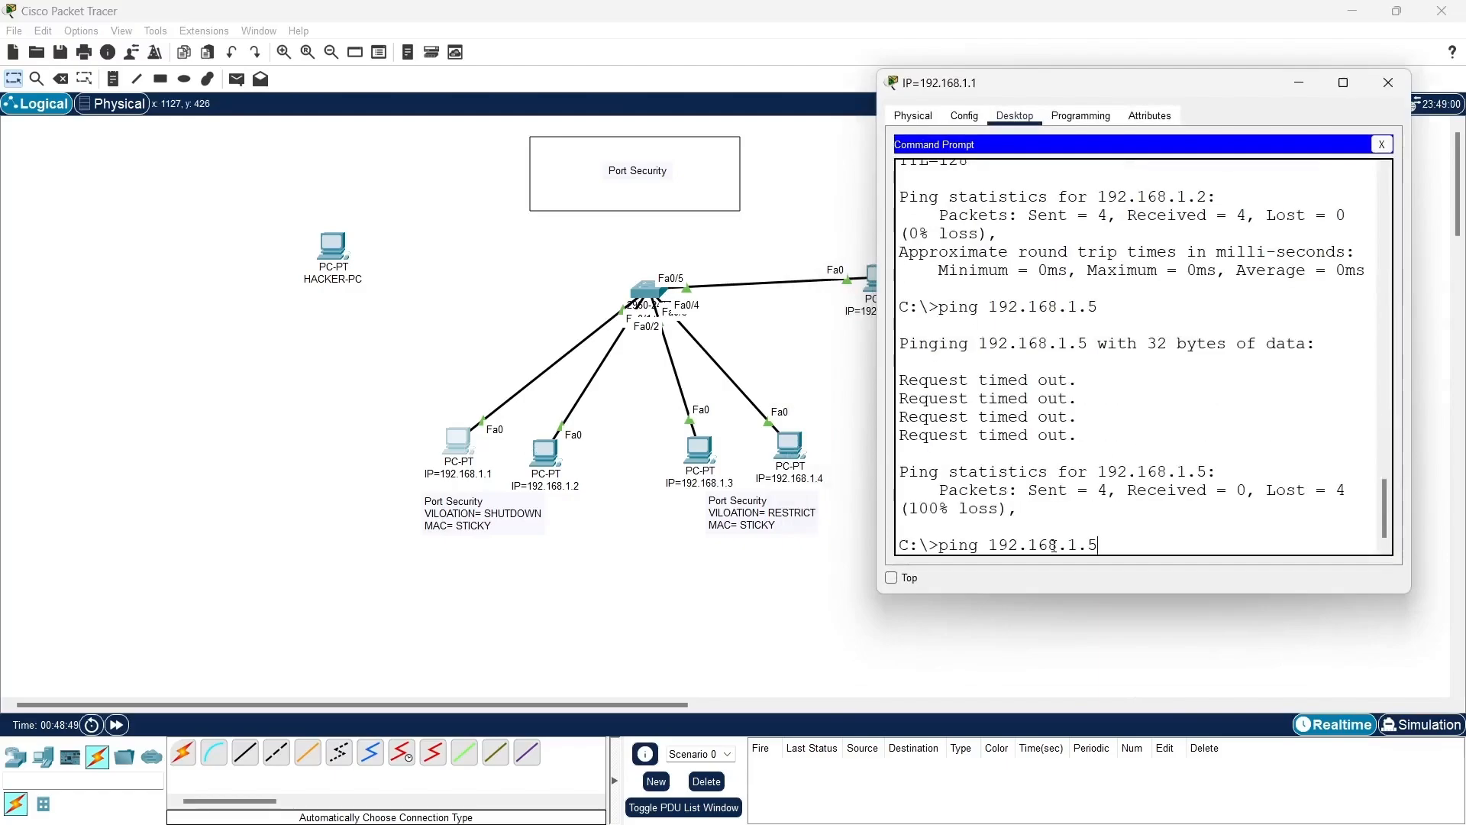
{"action": "key", "text": "Return"}
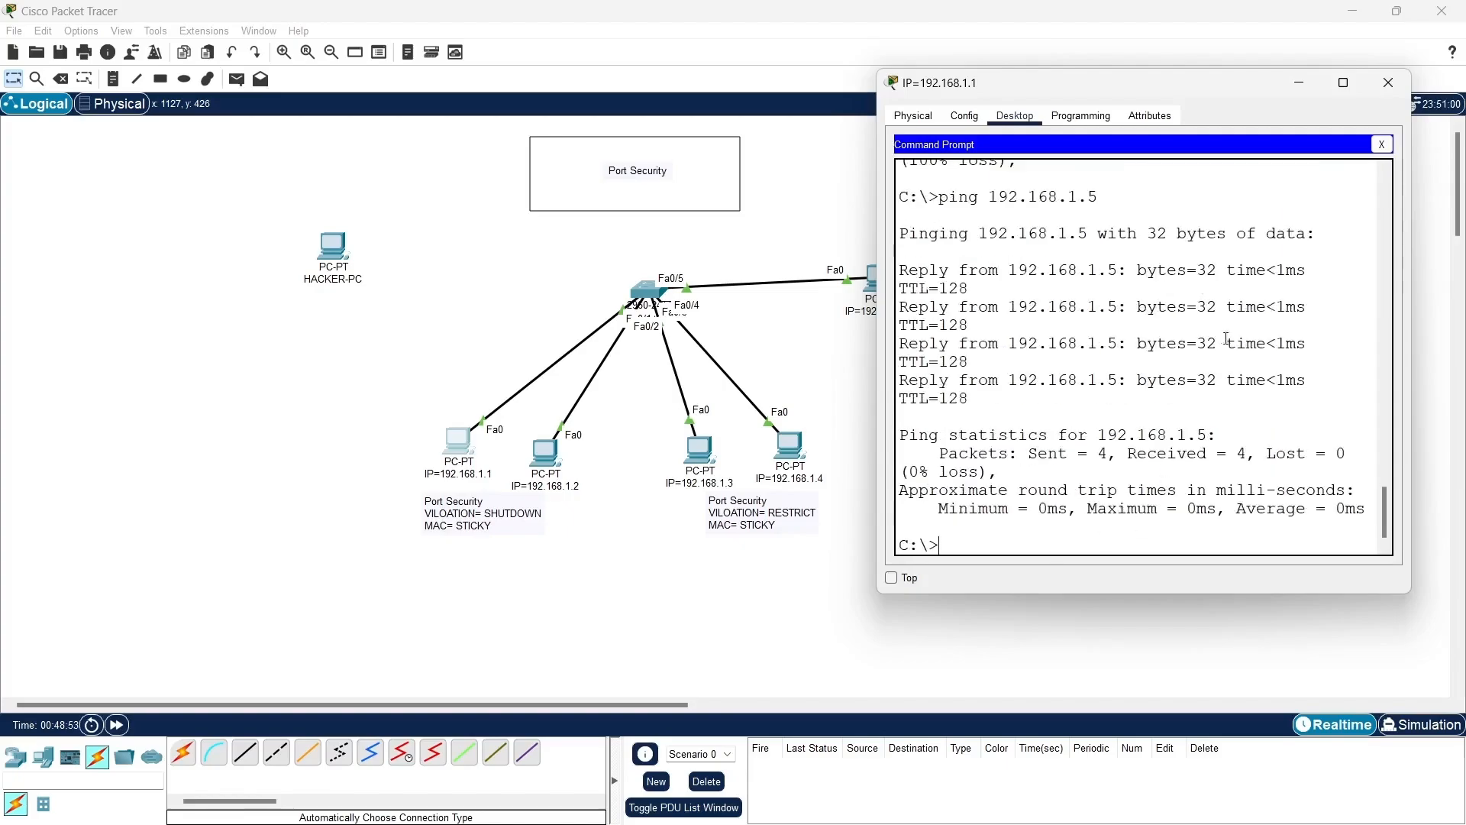
{"action": "left_click", "coordinate": [1382, 144]}
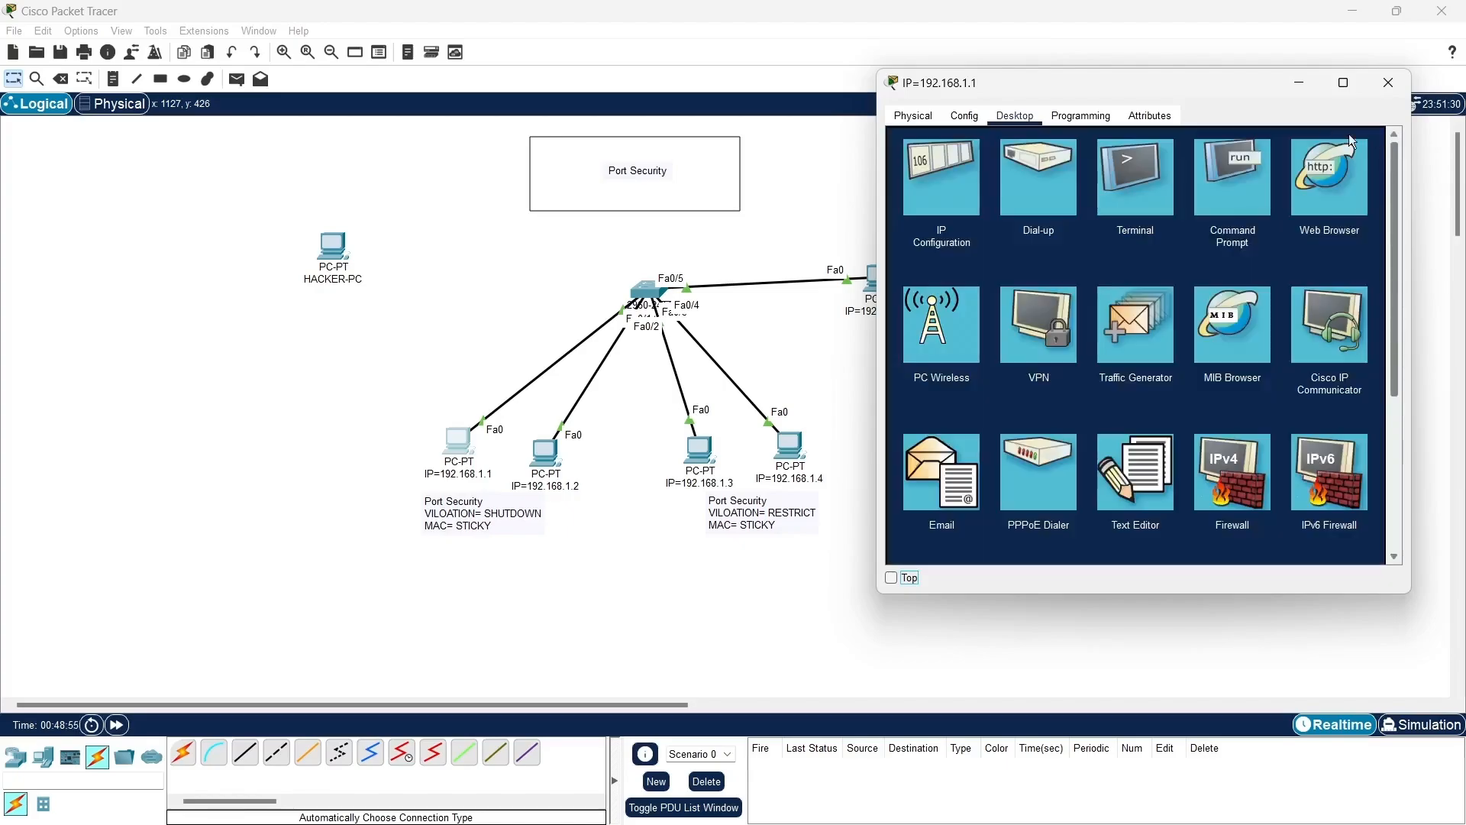
{"action": "left_click", "coordinate": [1299, 82]}
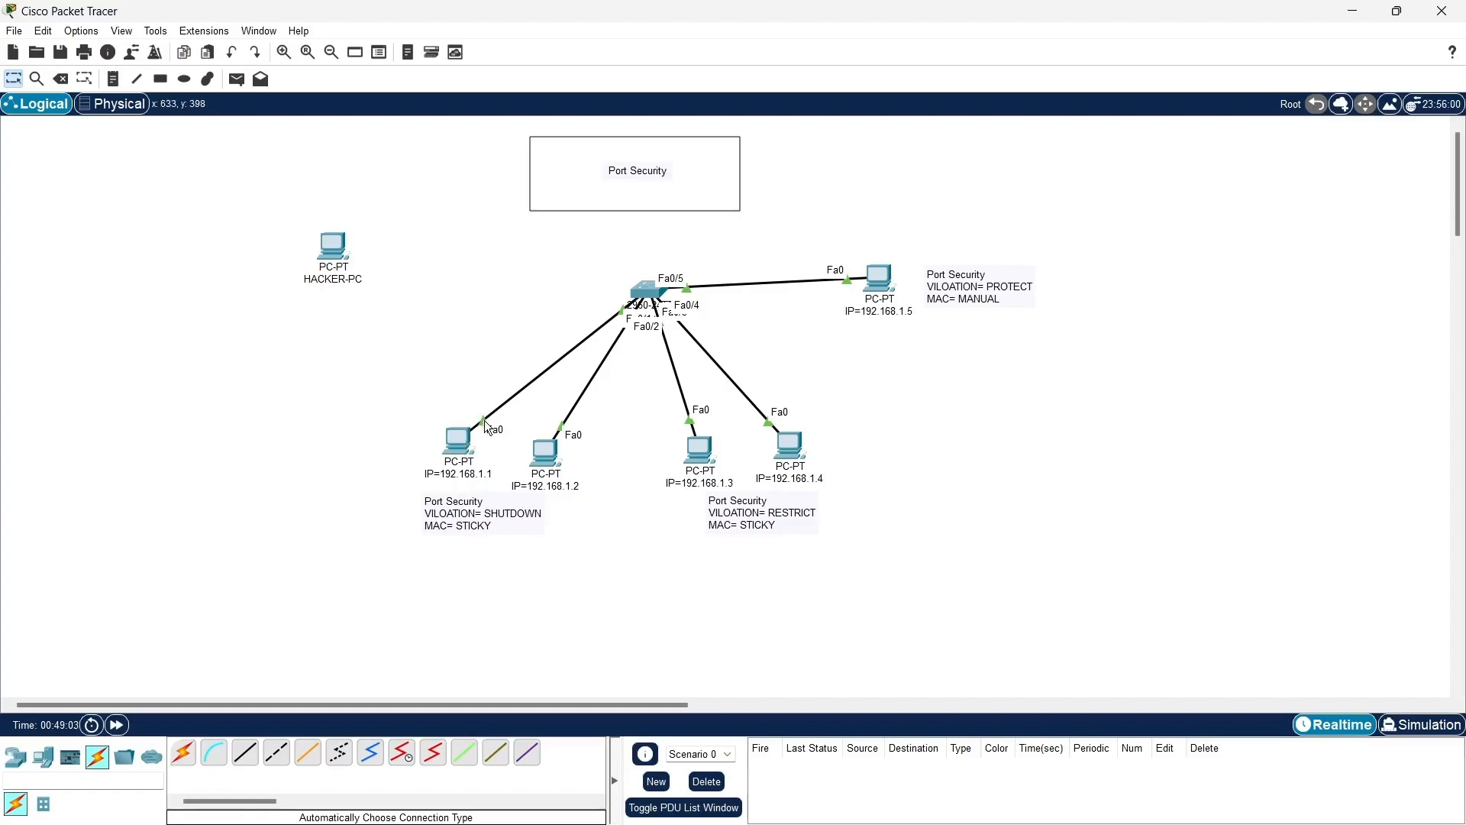
- Move the Fa0/1 cable's end from the PC with IP 192.168.1.1 to HACKER-PC's FastEthernet0 and set HACKER-PC's IPv4 address to 192.168.1.1
{"action": "left_click_drag", "start_coordinate": [480, 415], "coordinate": [330, 249]}
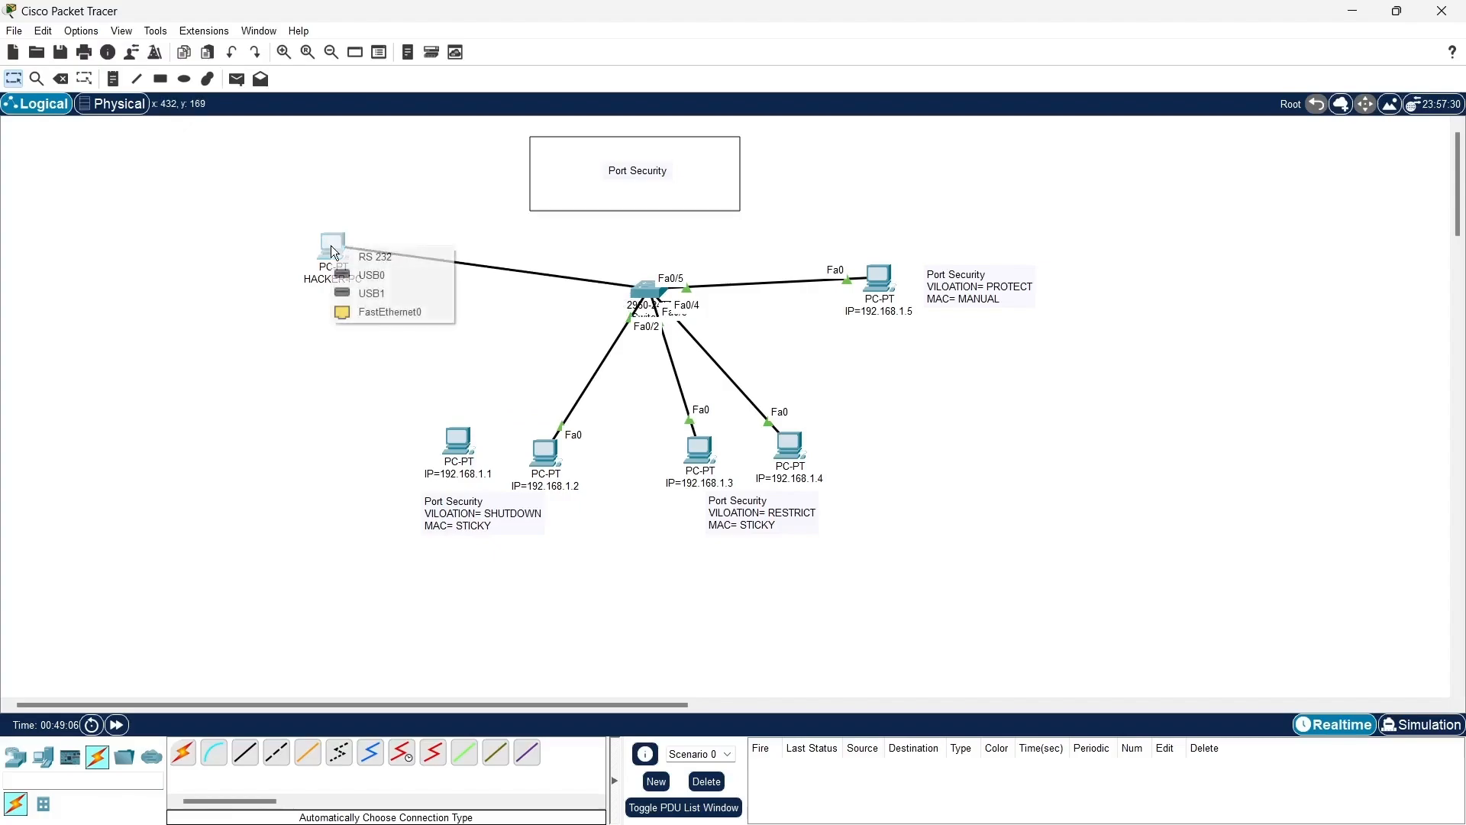
{"action": "left_click", "coordinate": [382, 313]}
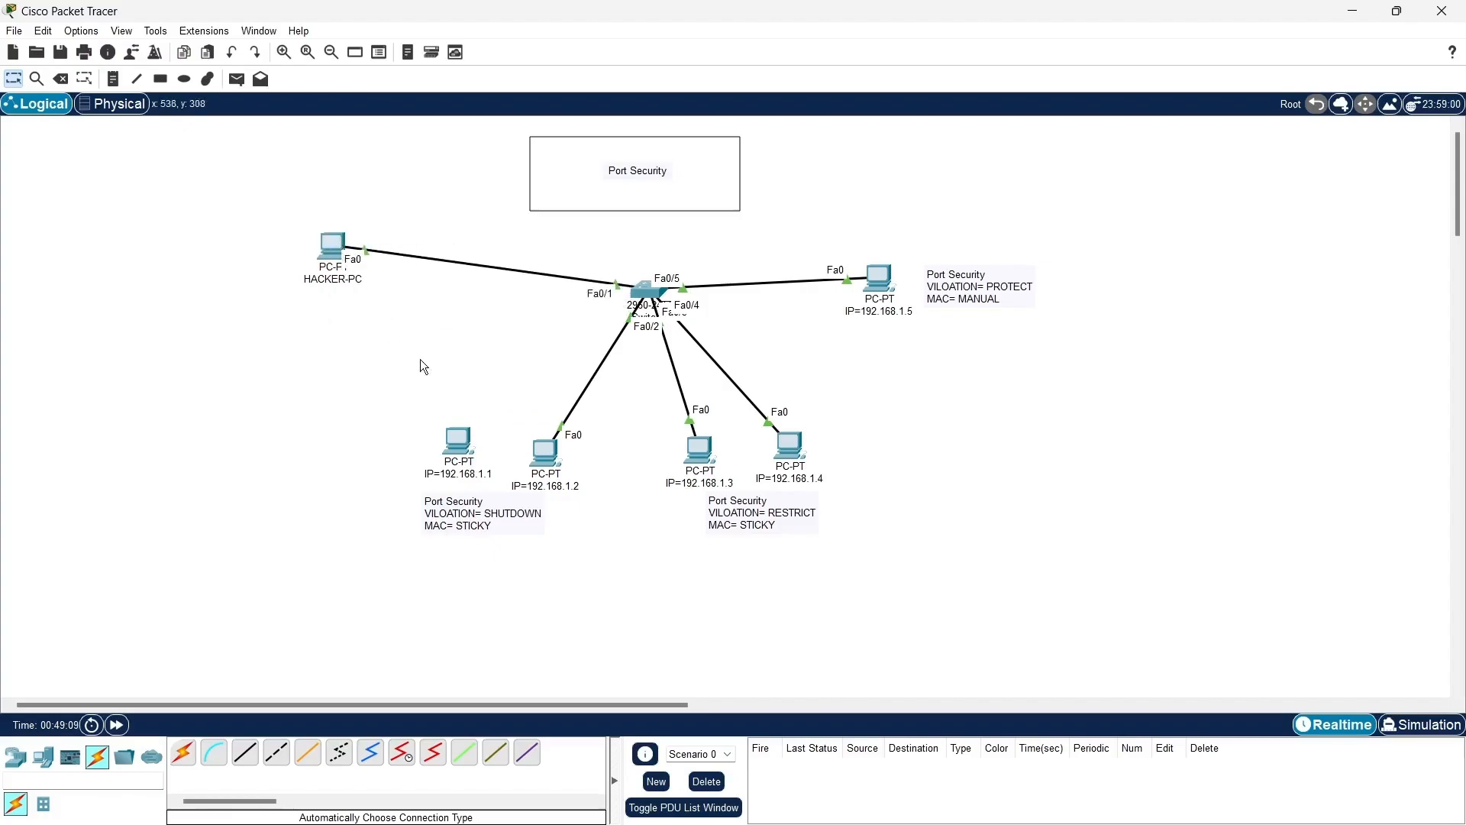
{"action": "left_click", "coordinate": [356, 273]}
{"action": "left_click", "coordinate": [588, 291]}
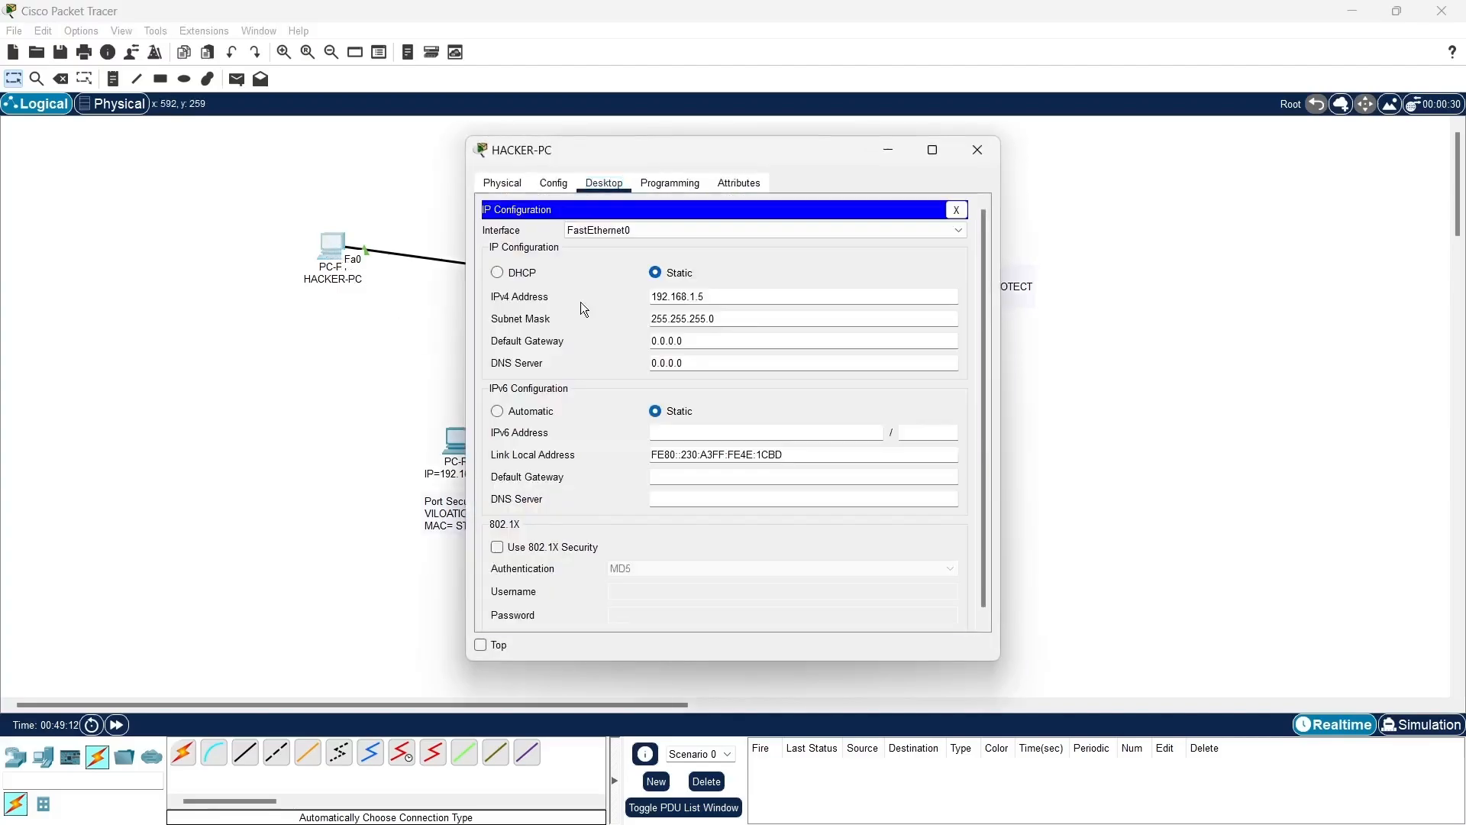
{"action": "left_click", "coordinate": [728, 293]}
{"action": "type", "text": "192.168.1.1"}
{"action": "left_click", "coordinate": [956, 209]}
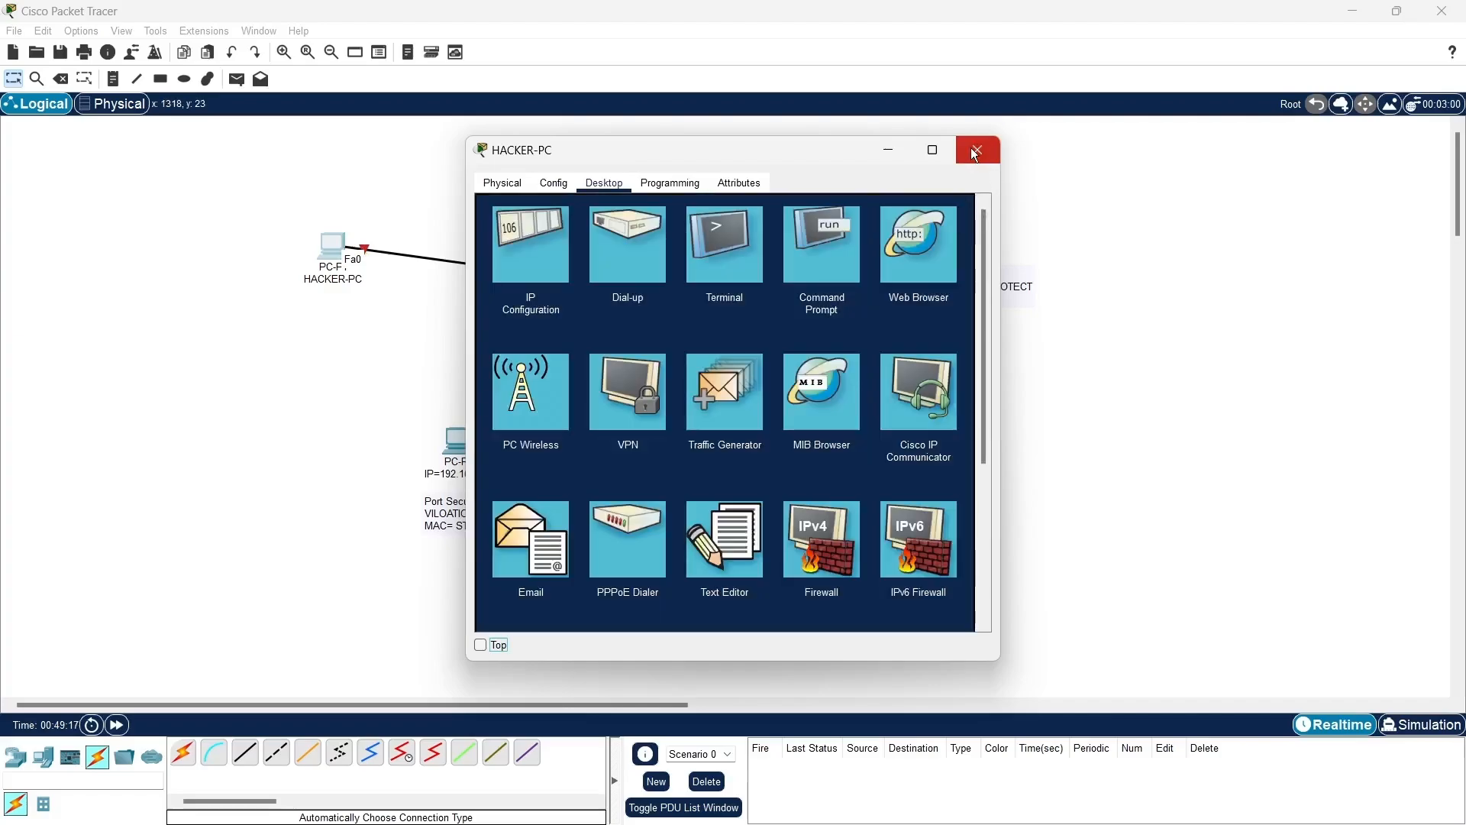
{"action": "left_click", "coordinate": [978, 150]}
- Open the command prompt of the PC with IP 192.168.1.5 and move its window clear of the HACKER-PC link
{"action": "left_click", "coordinate": [879, 280]}
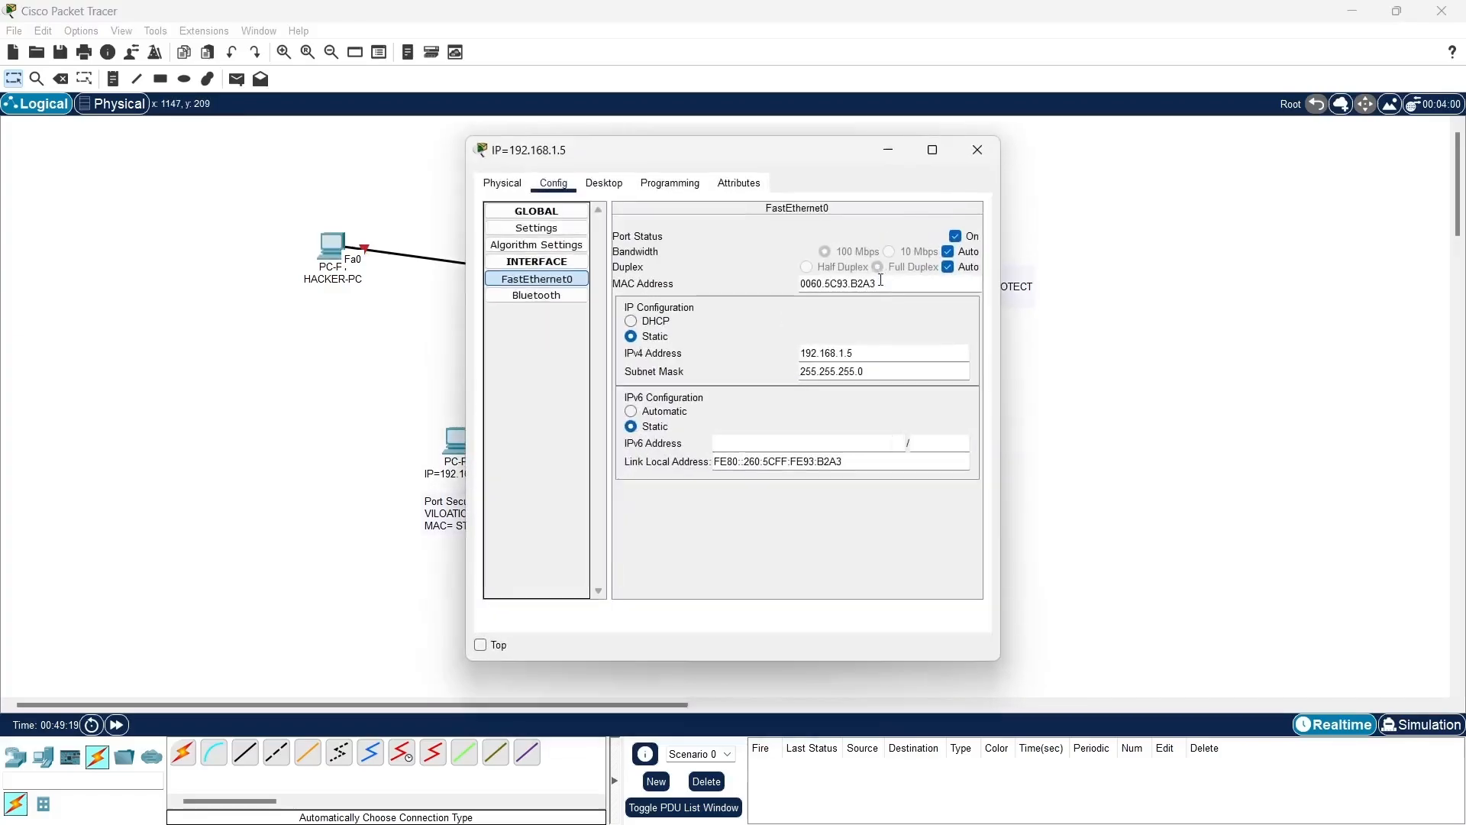
{"action": "left_click", "coordinate": [605, 183]}
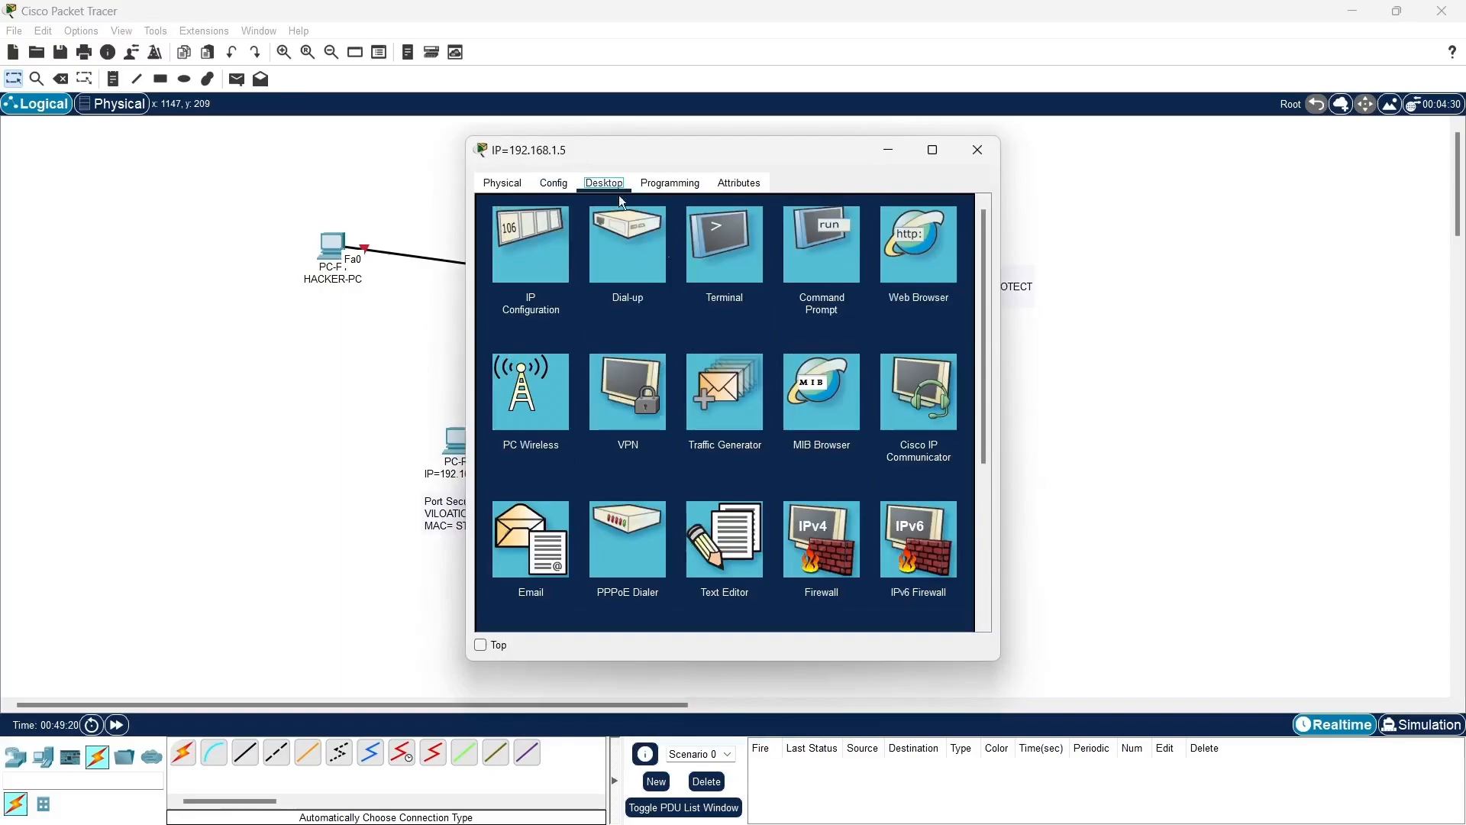
{"action": "left_click", "coordinate": [810, 248]}
{"action": "left_click_drag", "start_coordinate": [805, 153], "coordinate": [1098, 130]}
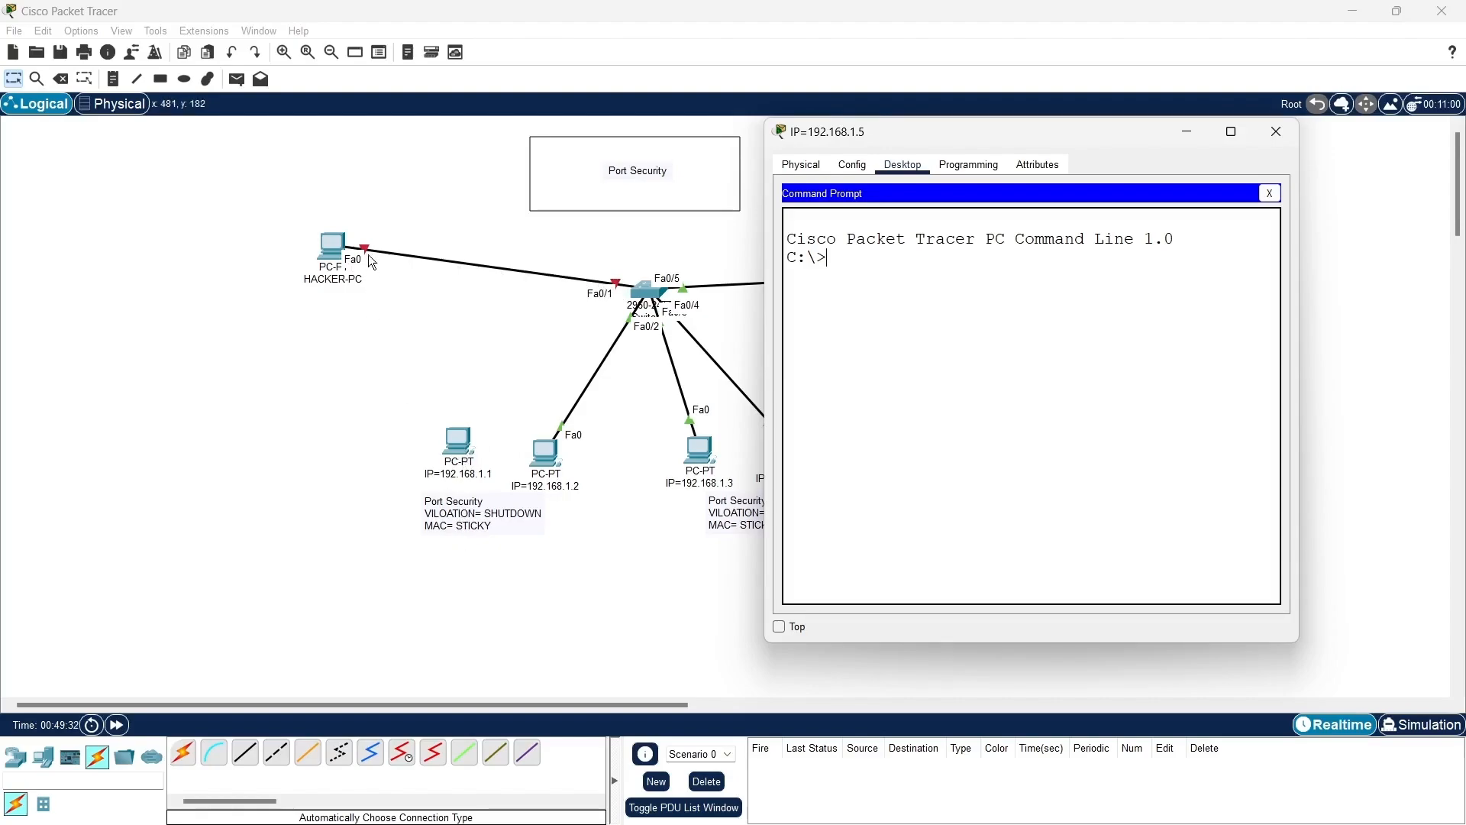
- Reconnect the Fa0/1 cable from HACKER-PC to FastEthernet0 of the PC with IP 192.168.1.1 and open SW1's command line
{"action": "left_click_drag", "start_coordinate": [366, 247], "coordinate": [461, 383]}
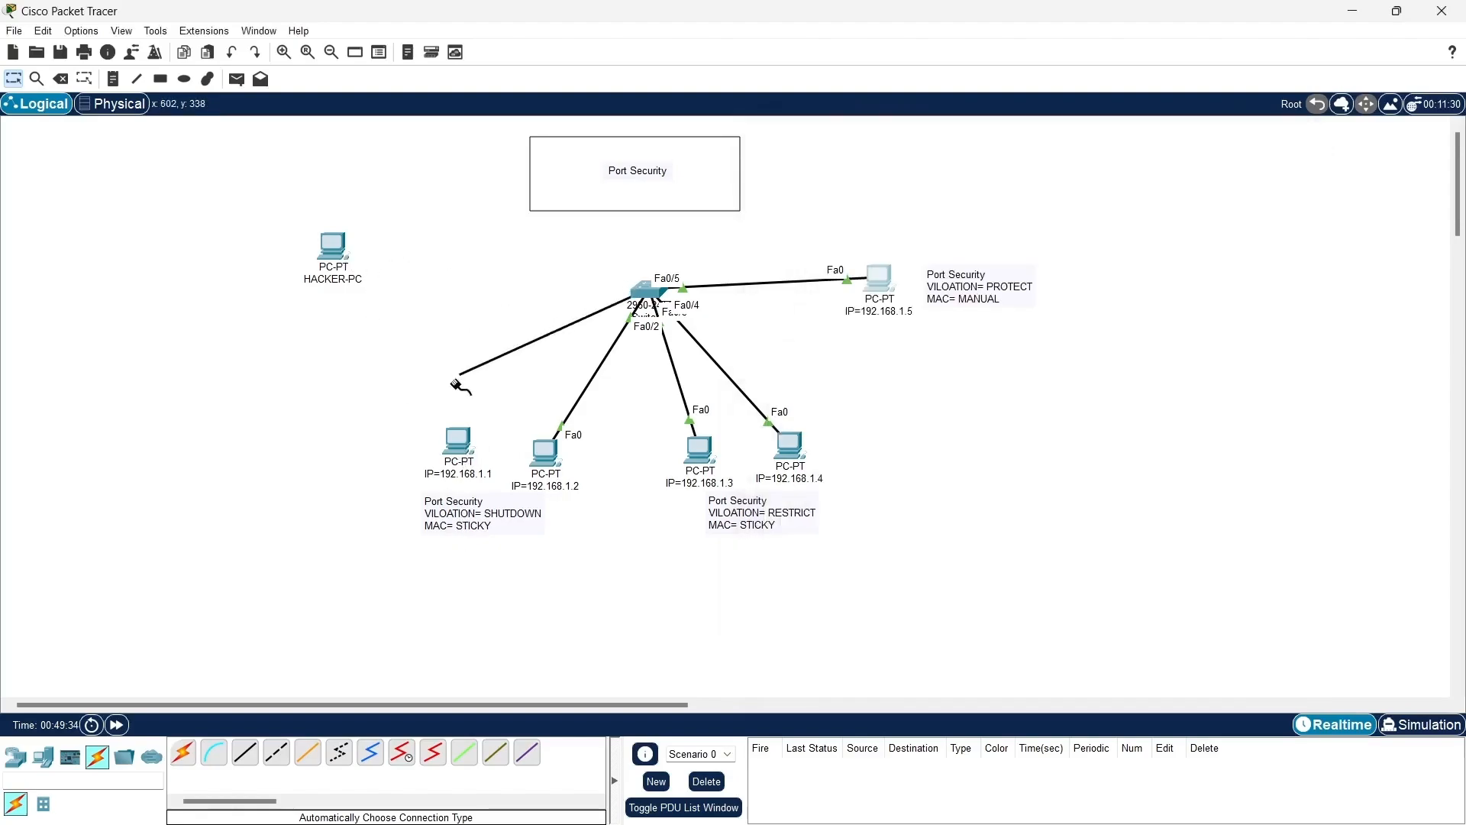
{"action": "left_click", "coordinate": [458, 443]}
{"action": "left_click", "coordinate": [489, 526]}
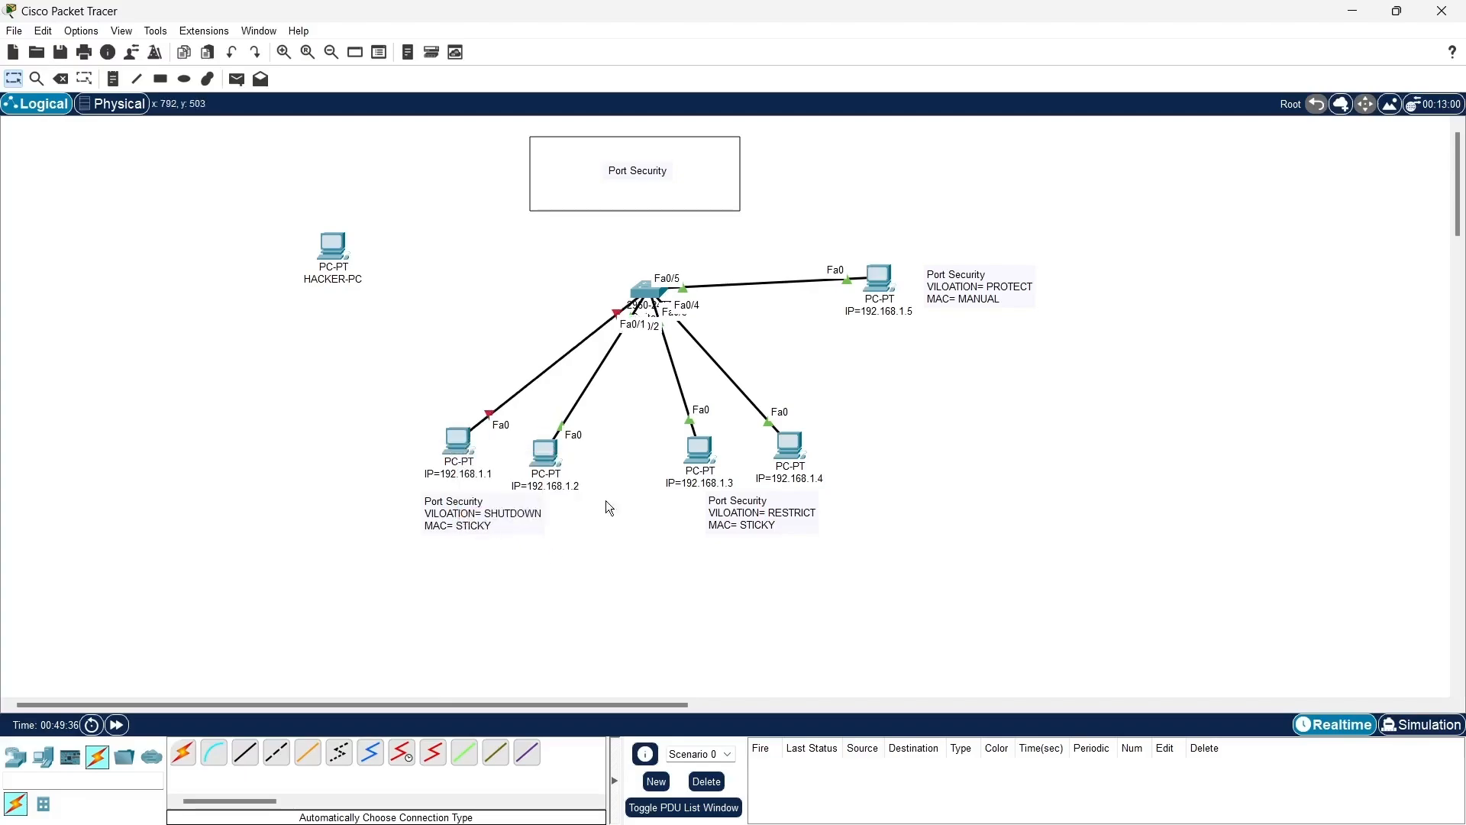
{"action": "left_click", "coordinate": [647, 294]}
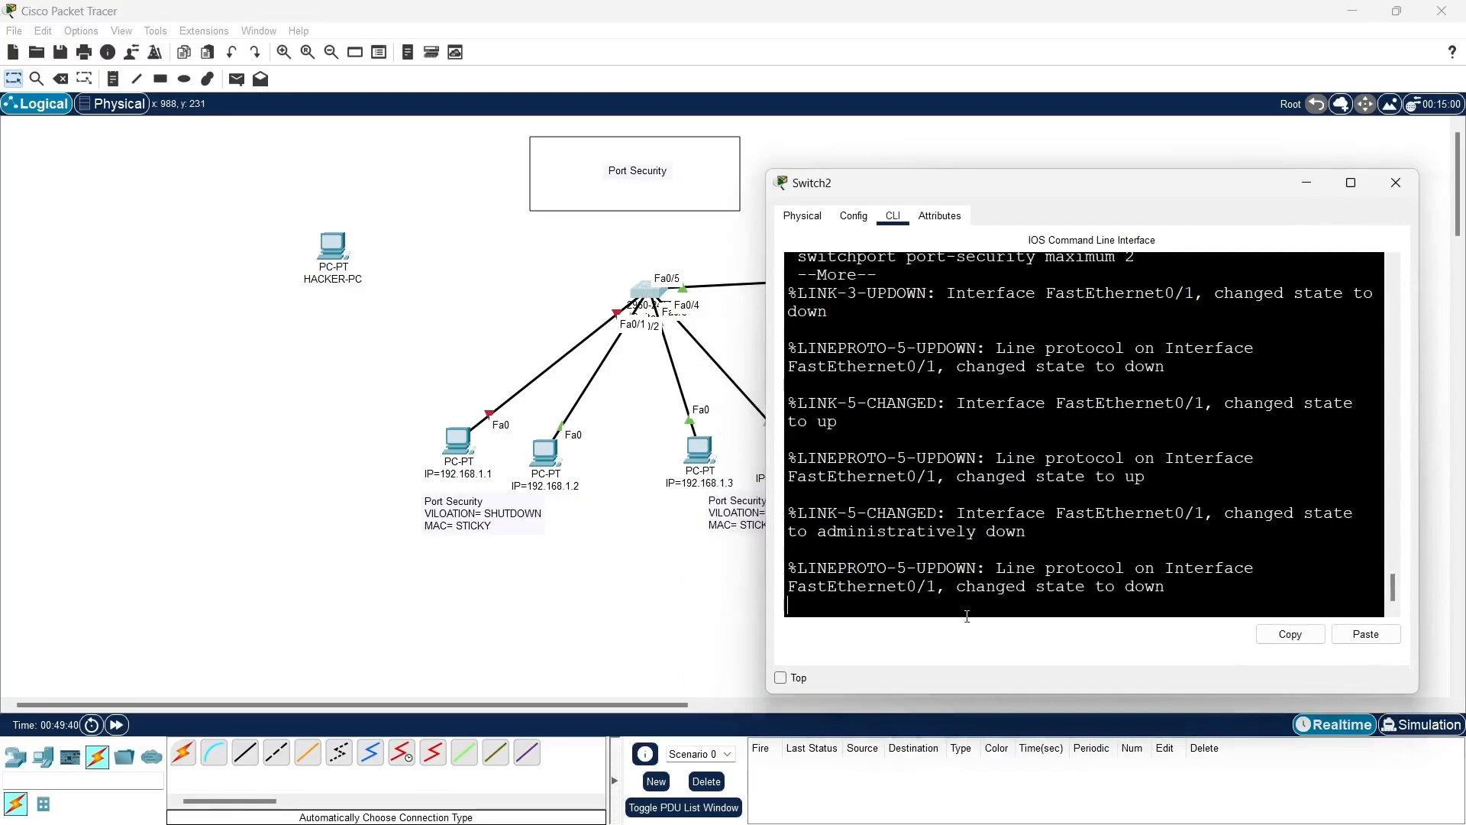
- Exit the paused configuration listing on SW1 and shut down interface f0/1
{"action": "key", "text": "Return"}
{"action": "key", "text": "Return"}
{"action": "key", "text": "Return"}
{"action": "key", "text": "Return"}
{"action": "key", "text": "ctrl+c"}
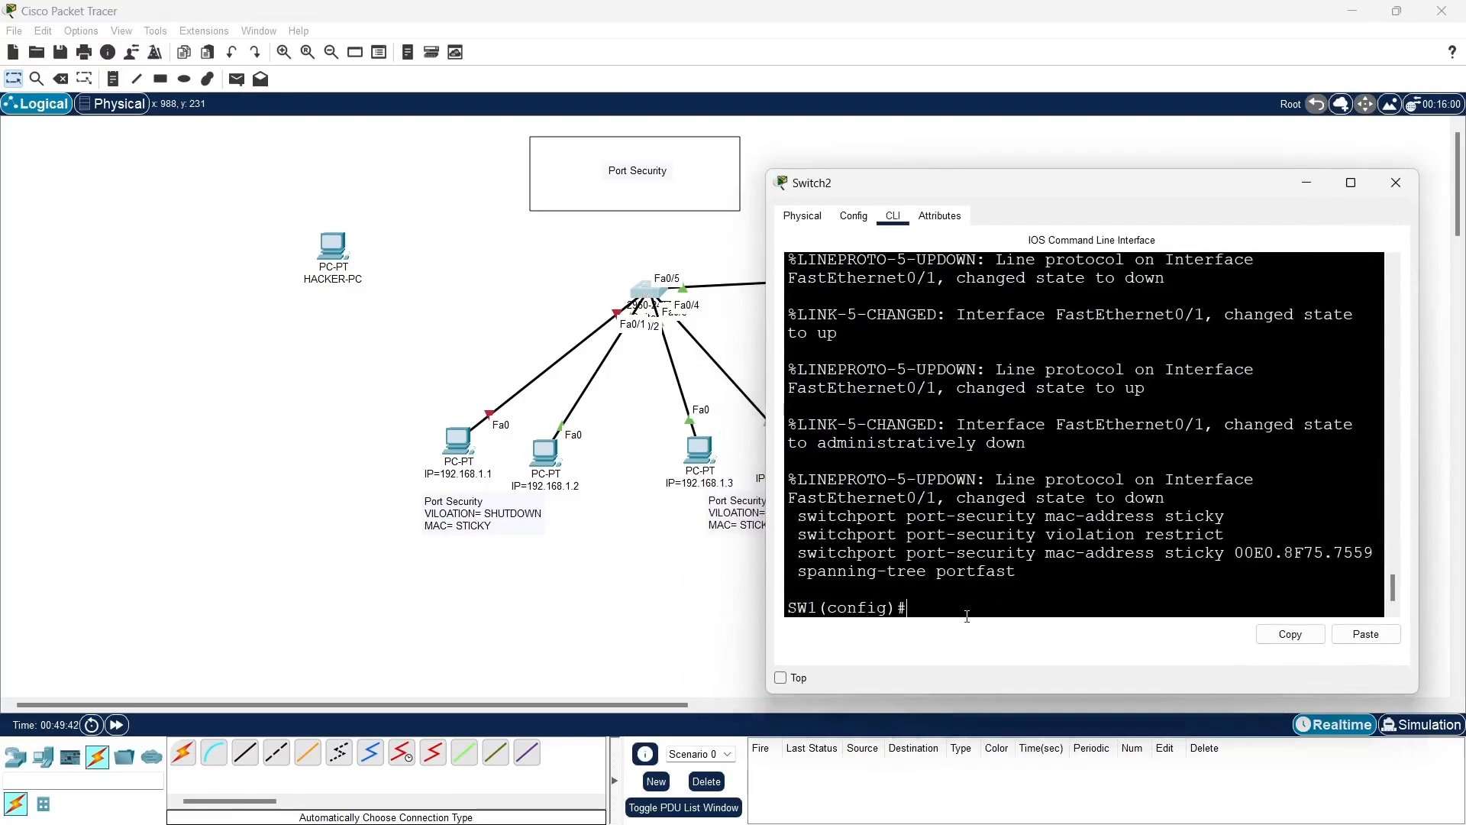
{"action": "type", "text": "int f0/1"}
{"action": "key", "text": "Return"}
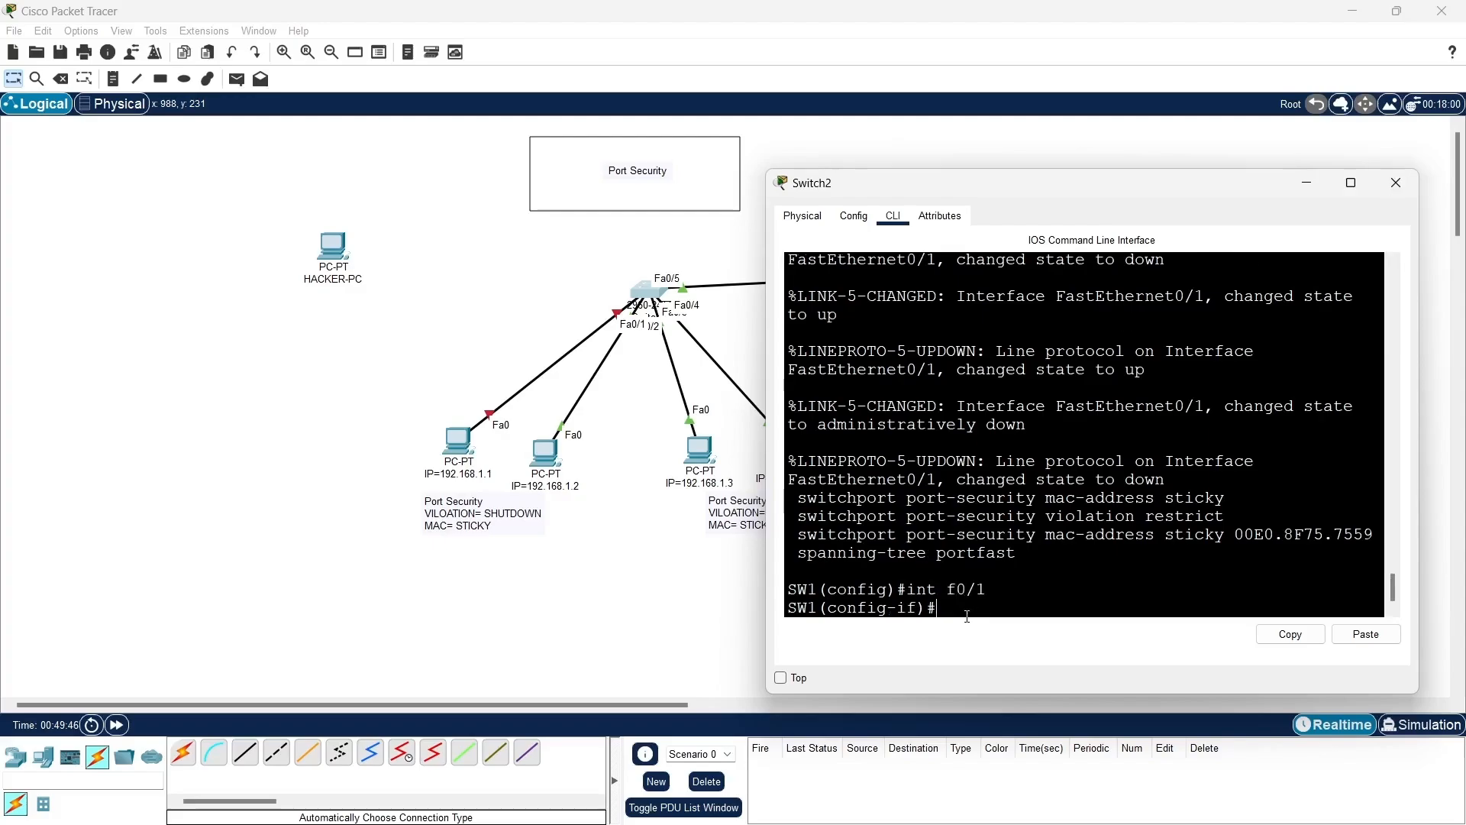
{"action": "type", "text": "sh"}
{"action": "key", "text": "Tab"}
{"action": "key", "text": "Return"}
{"action": "key", "text": "Return"}
{"action": "key", "text": "Return"}
{"action": "key", "text": "Return"}
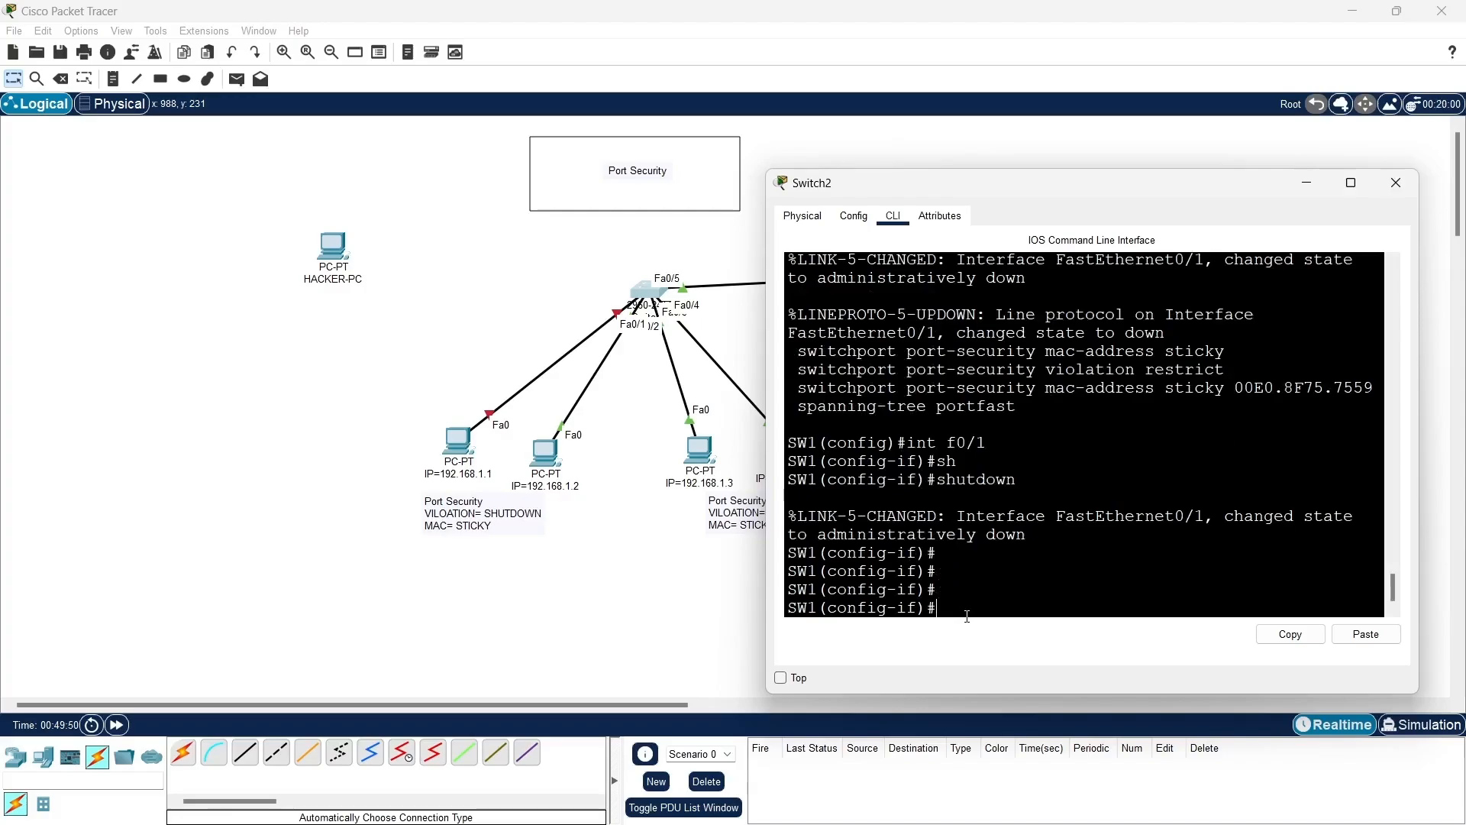
- Bring interface f0/1 back up with the no shutdown command
{"action": "type", "text": "no sh"}
{"action": "key", "text": "Tab"}
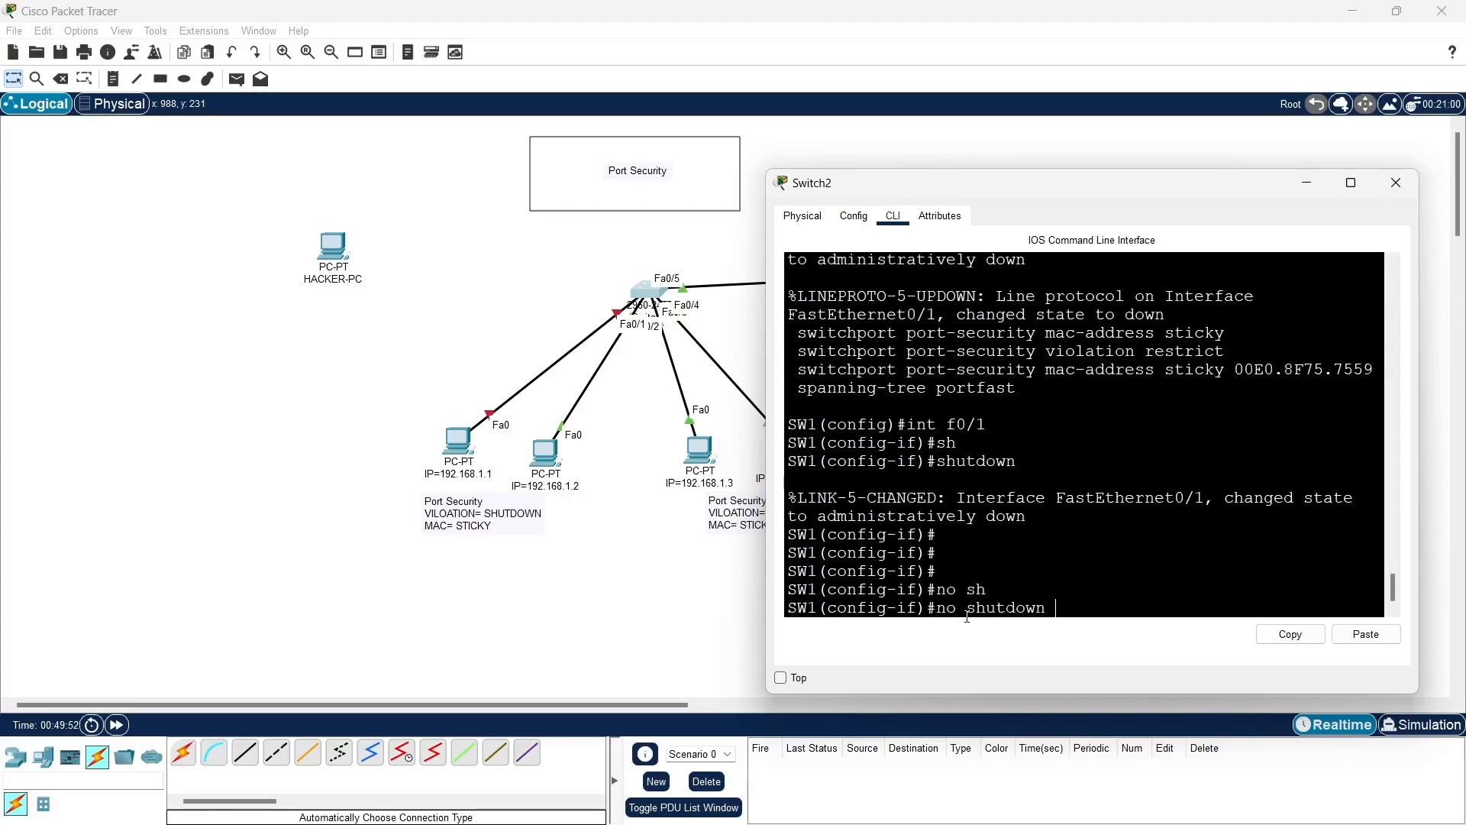
{"action": "key", "text": "Return"}
{"action": "key", "text": "Return"}
{"action": "key", "text": "Return"}
{"action": "key", "text": "Return"}
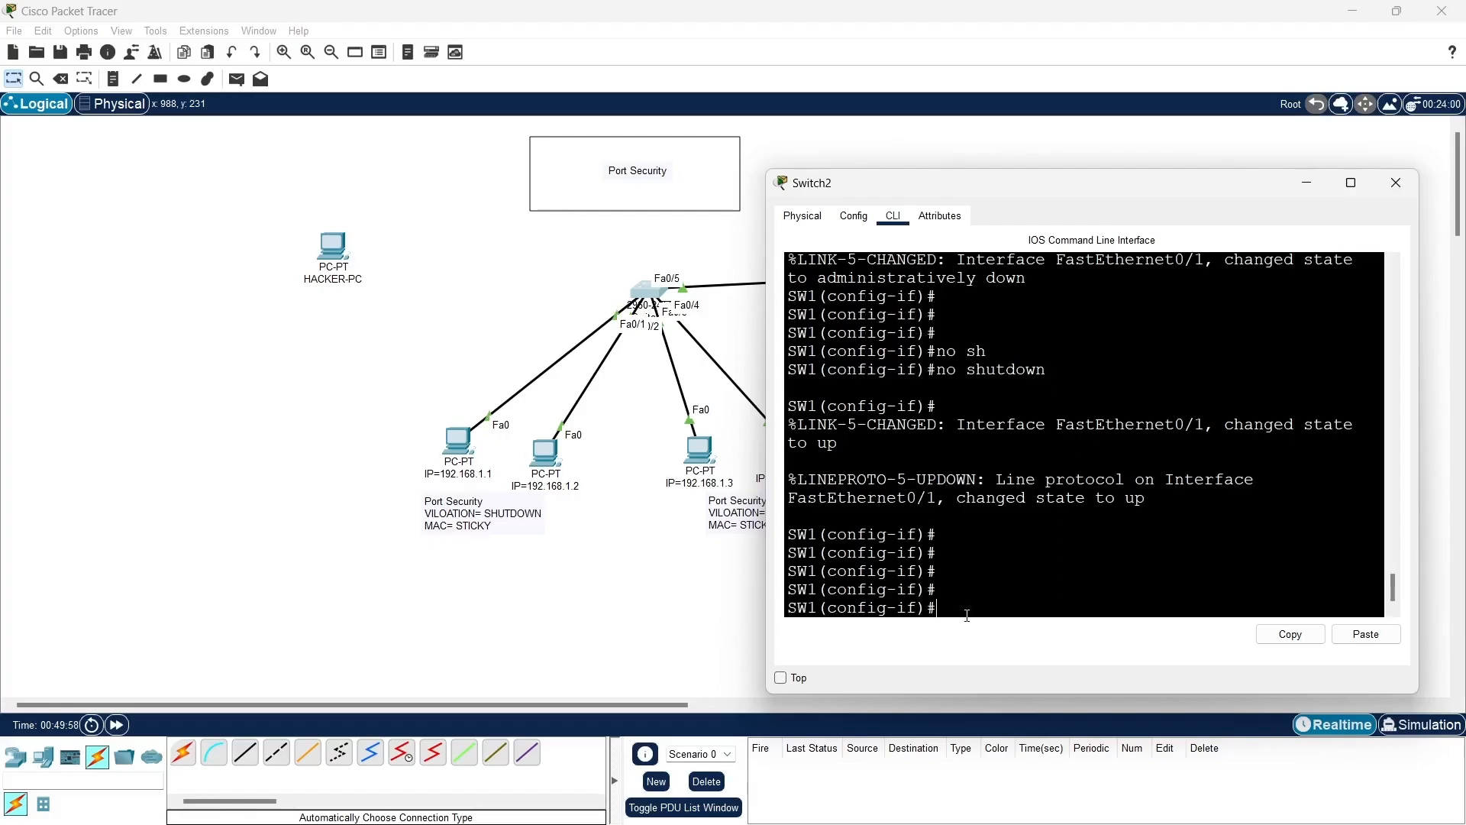
- Leave configuration mode on SW1 and run show port-security
{"action": "type", "text": "end"}
{"action": "key", "text": "Return"}
{"action": "key", "text": "Return"}
{"action": "key", "text": "Return"}
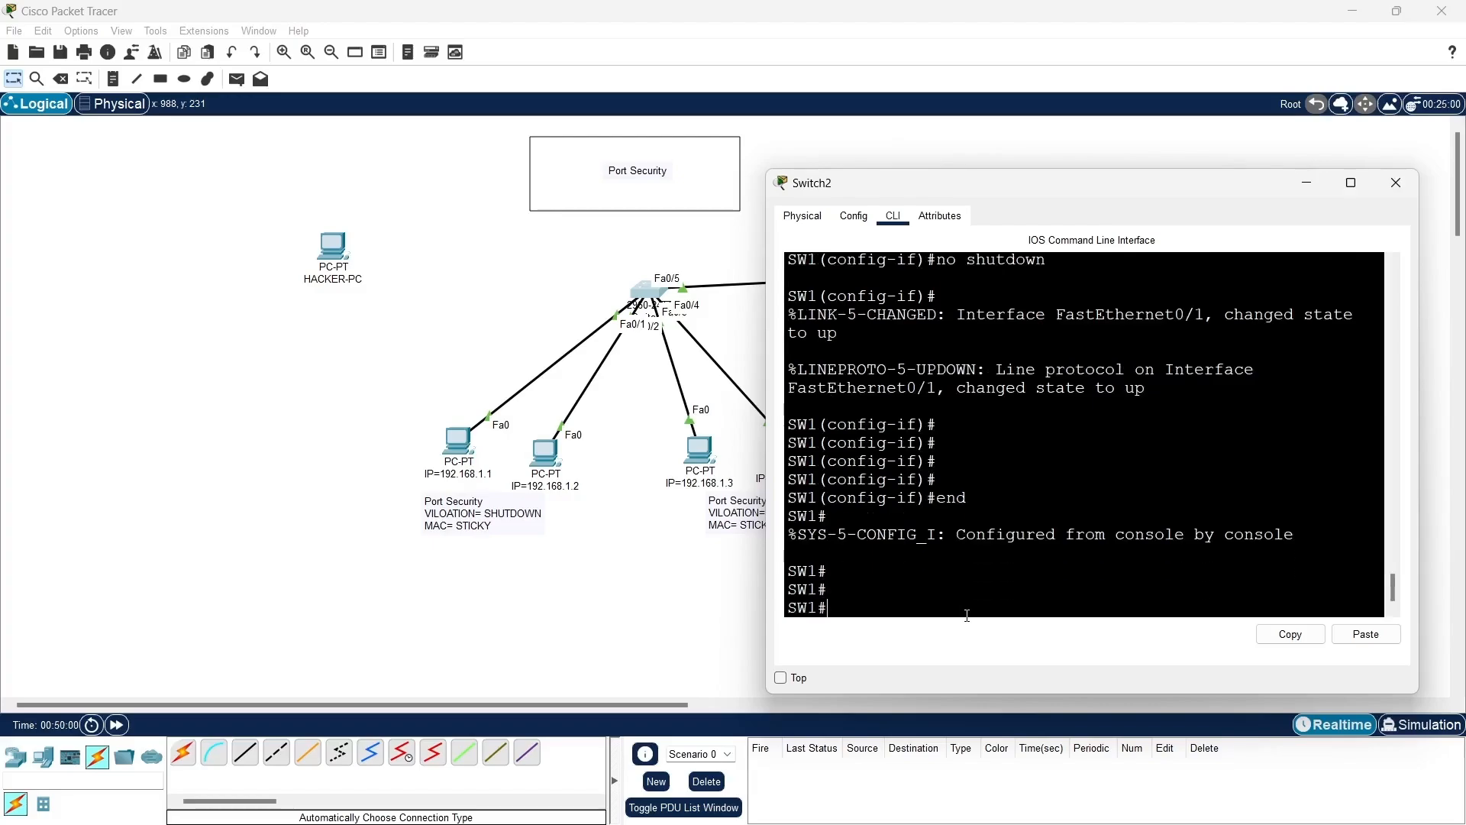
{"action": "type", "text": "sh"}
{"action": "key", "text": "Tab"}
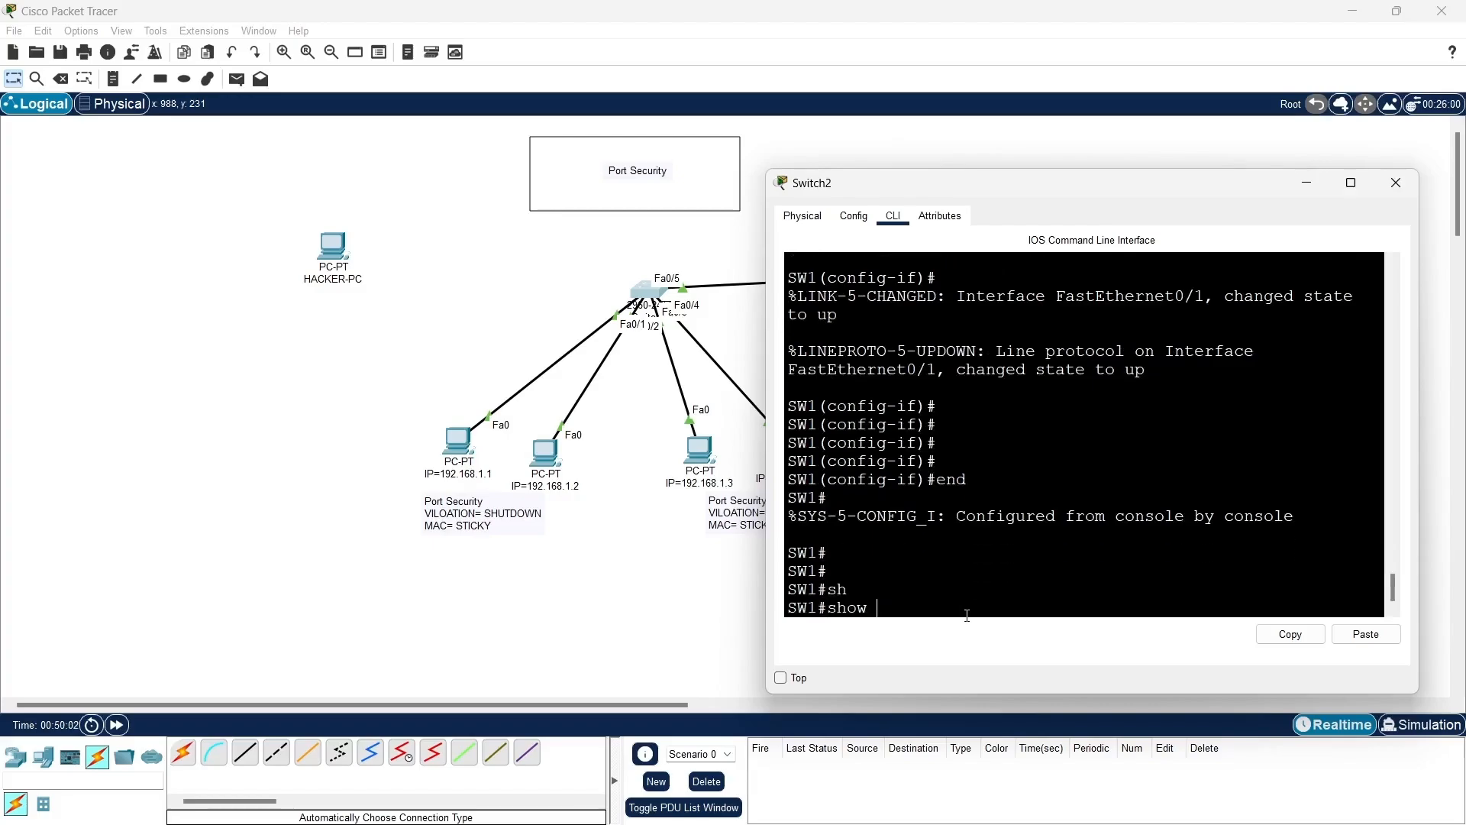
{"action": "type", "text": "po"}
{"action": "key", "text": "Tab"}
{"action": "key", "text": "Return"}
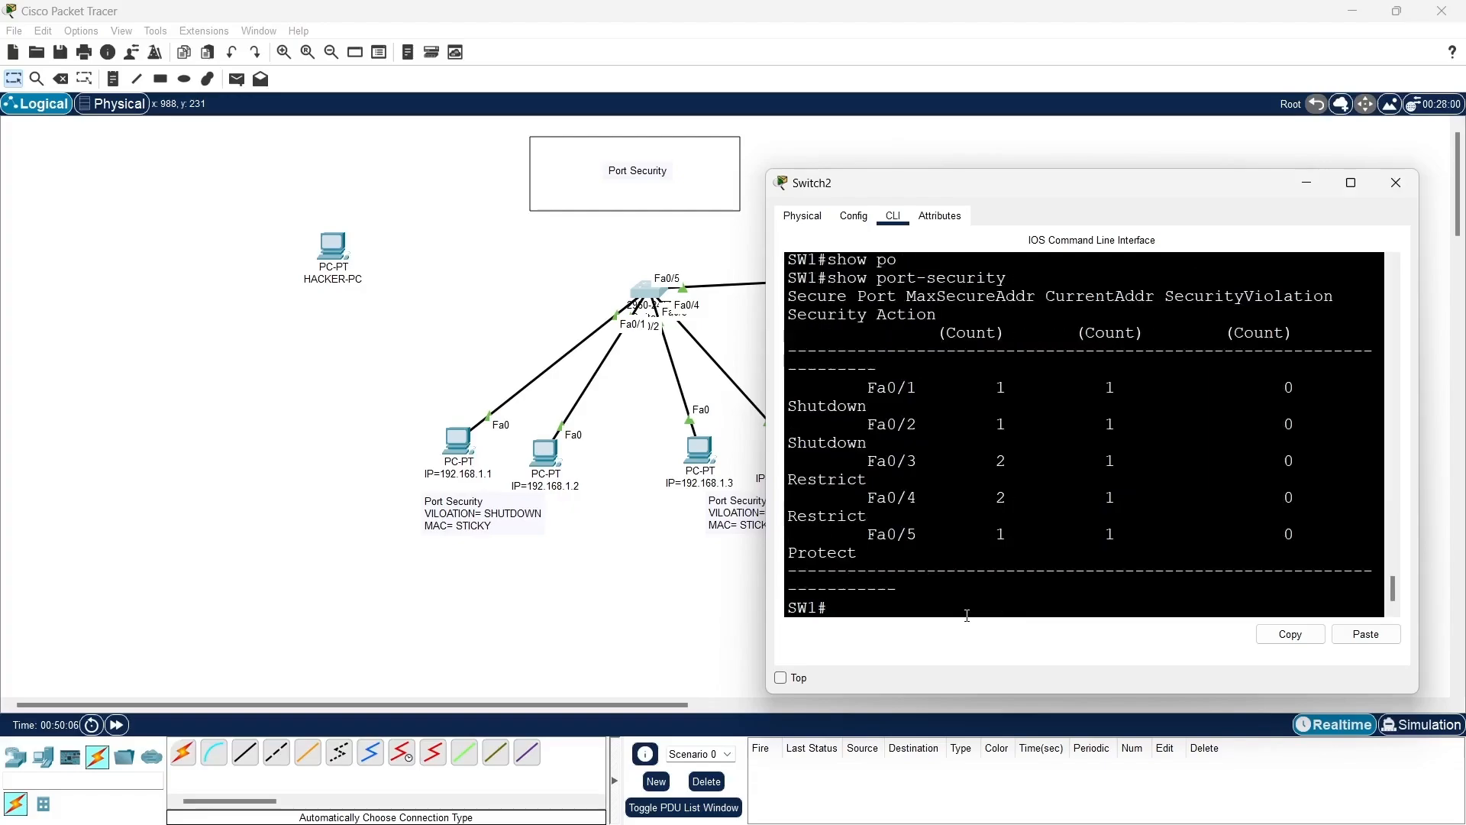
- Widen the switch's CLI window so the port-security table rows fit, and examine the rows for Fa0/1 to Fa0/5
{"action": "left_click_drag", "start_coordinate": [764, 533], "coordinate": [335, 523]}
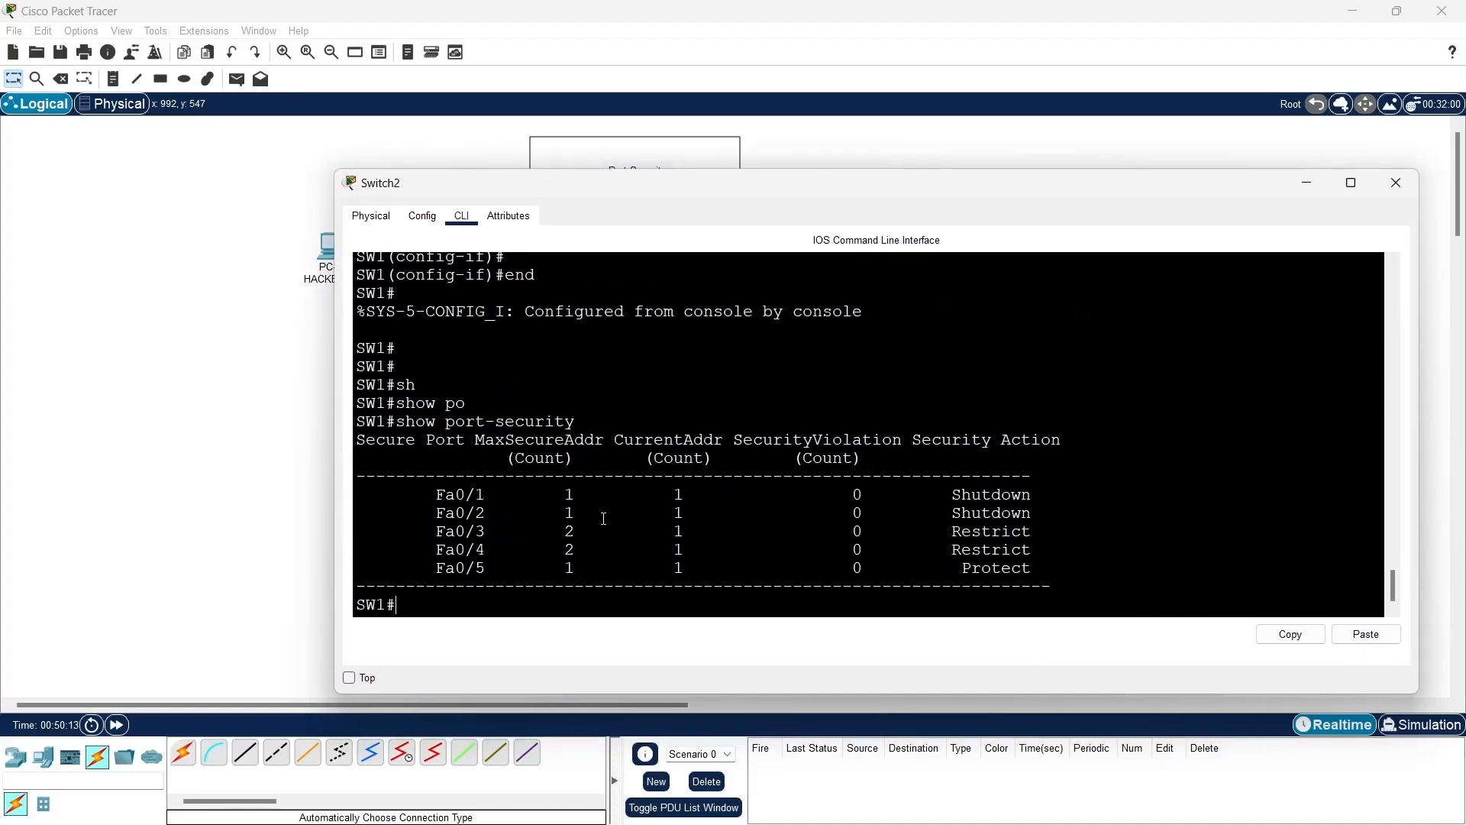
{"action": "left_click_drag", "start_coordinate": [414, 500], "coordinate": [1075, 566]}
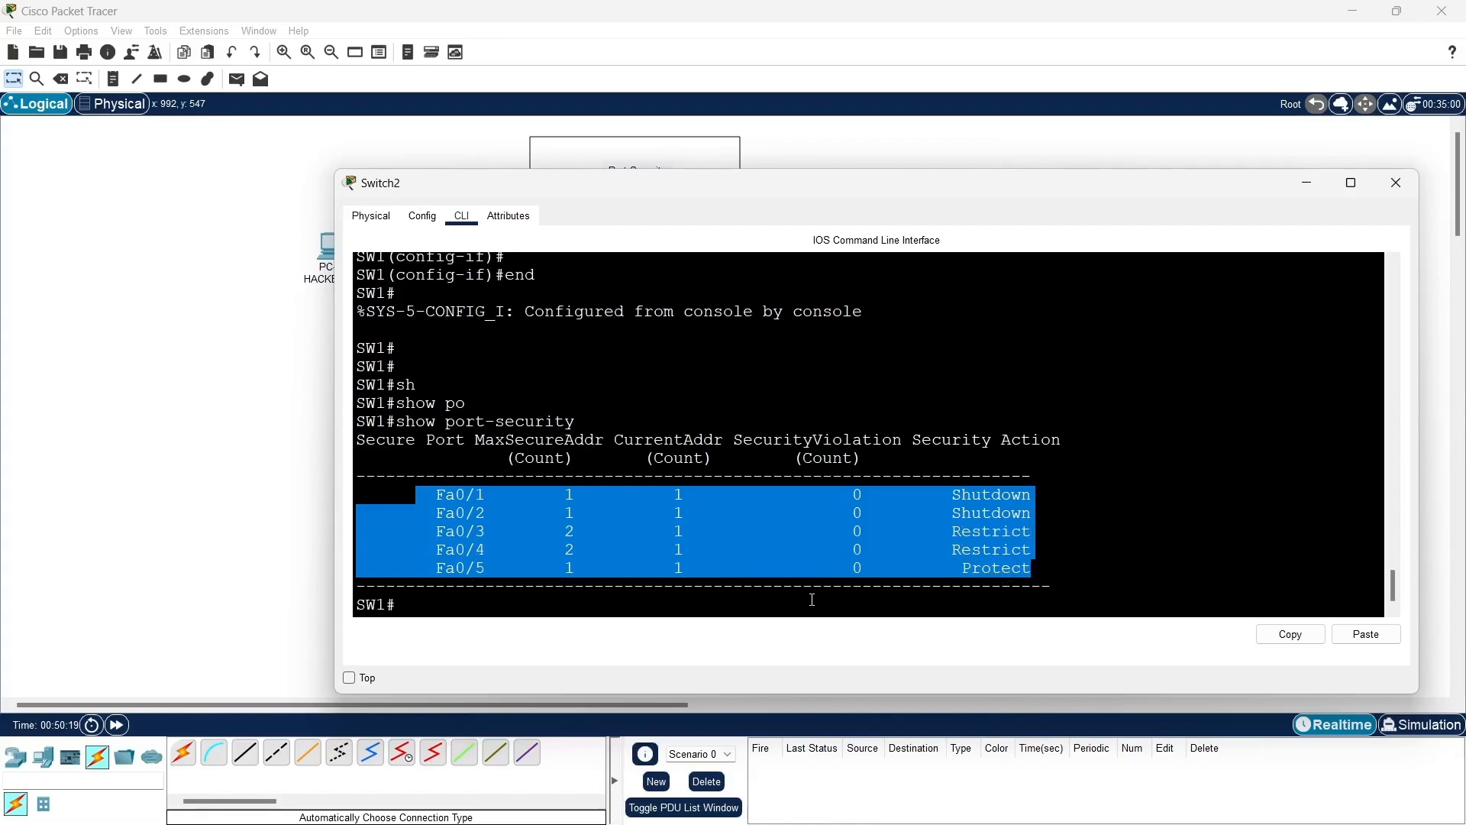
{"action": "left_click", "coordinate": [787, 600]}
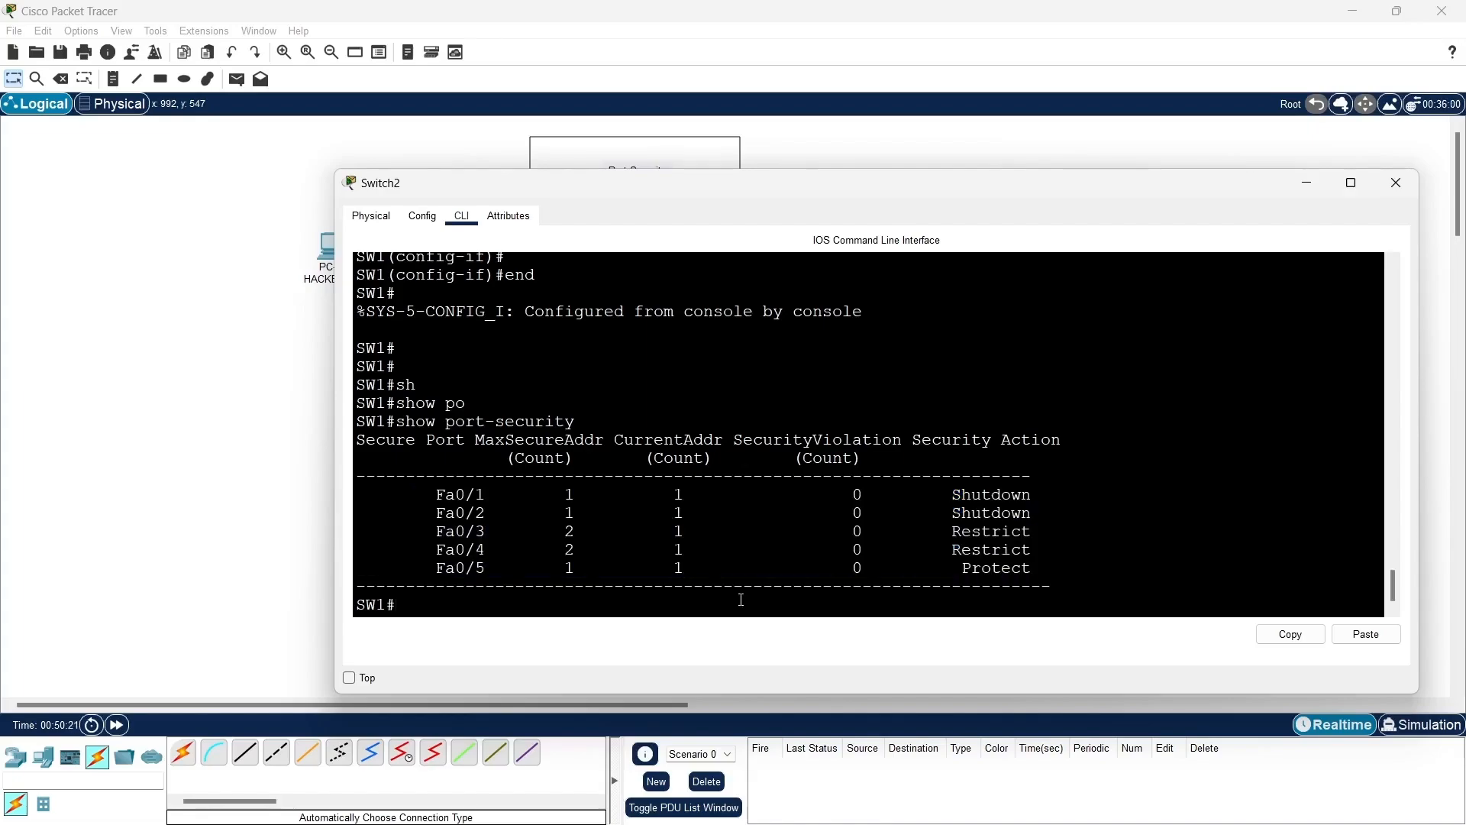
- Run show mac-address-table on SW1, examine the entries for the five ports and minimize the switch window
{"action": "type", "text": "sh"}
{"action": "key", "text": "Tab"}
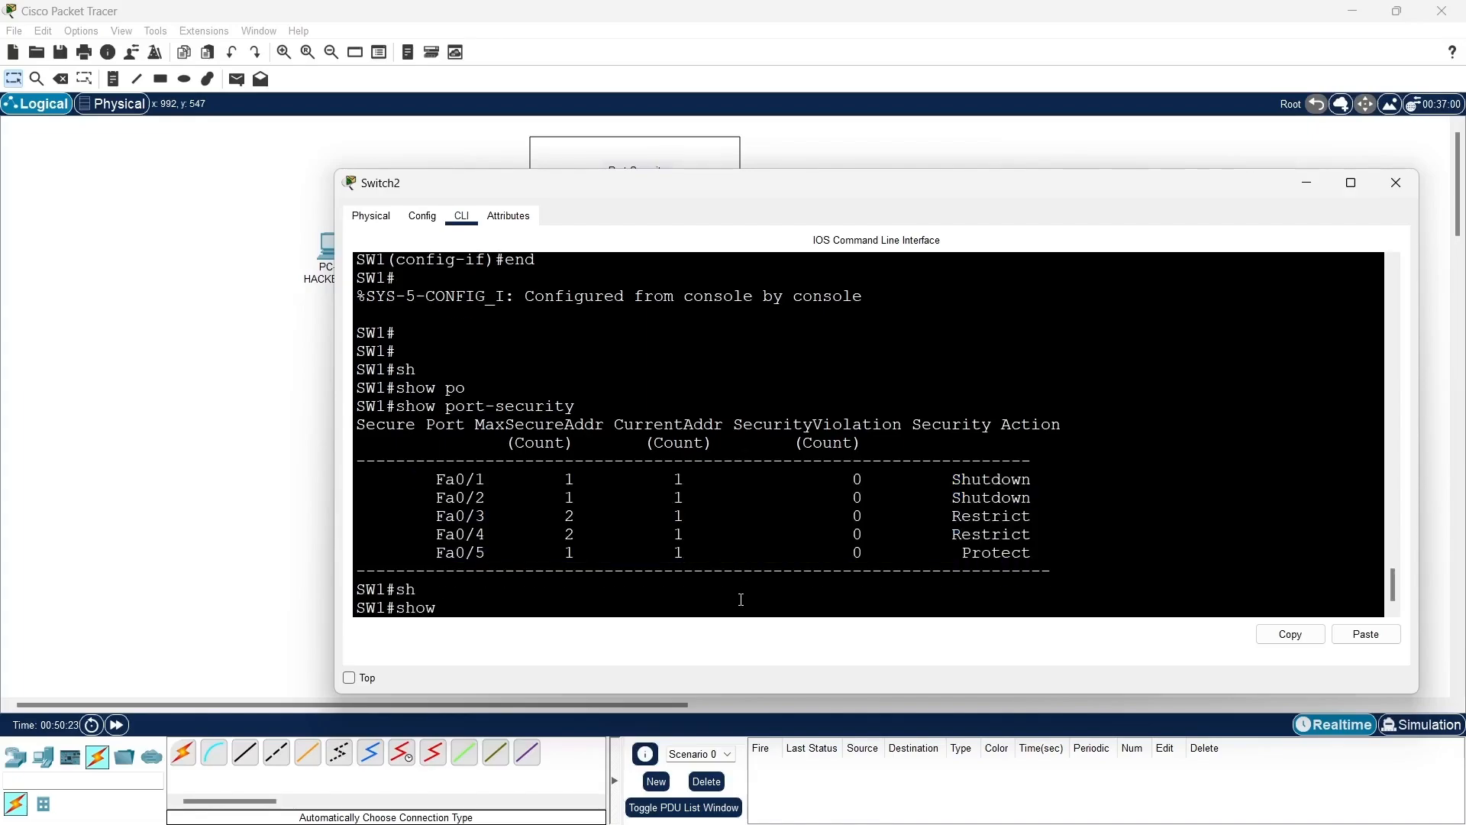
{"action": "type", "text": "mac-"}
{"action": "key", "text": "Tab"}
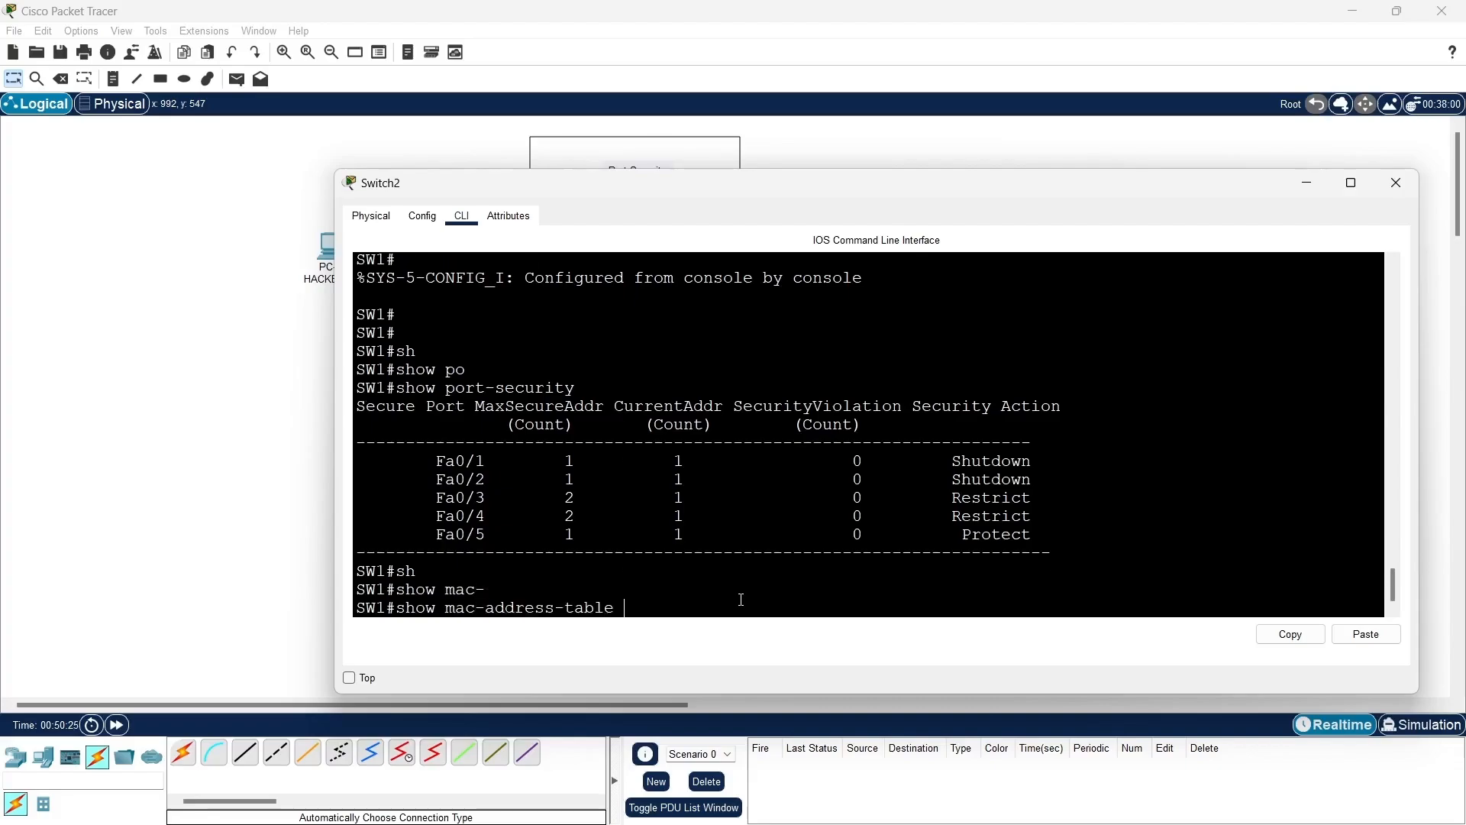
{"action": "key", "text": "Return"}
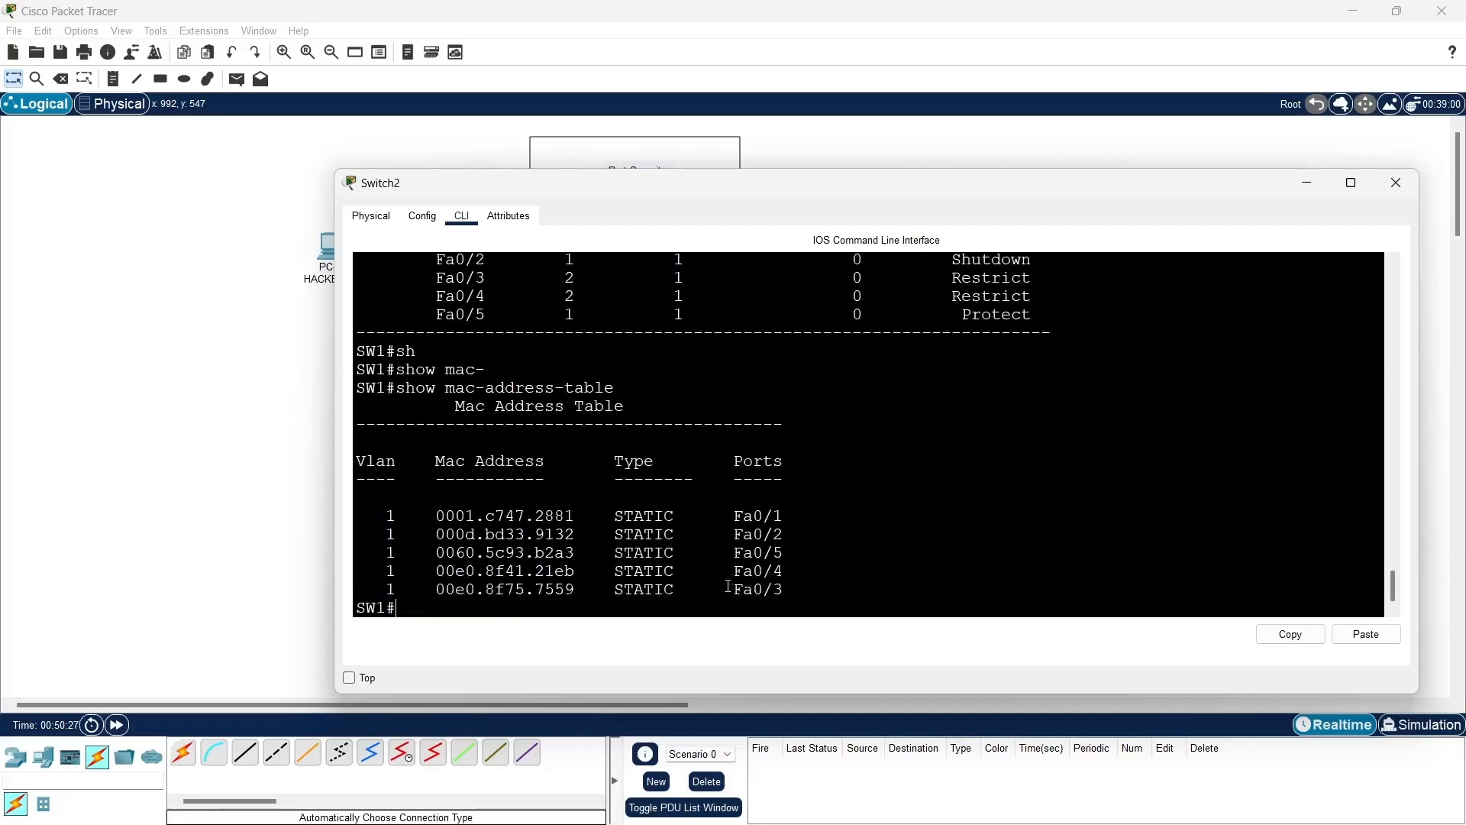
{"action": "left_click_drag", "start_coordinate": [366, 515], "coordinate": [819, 598]}
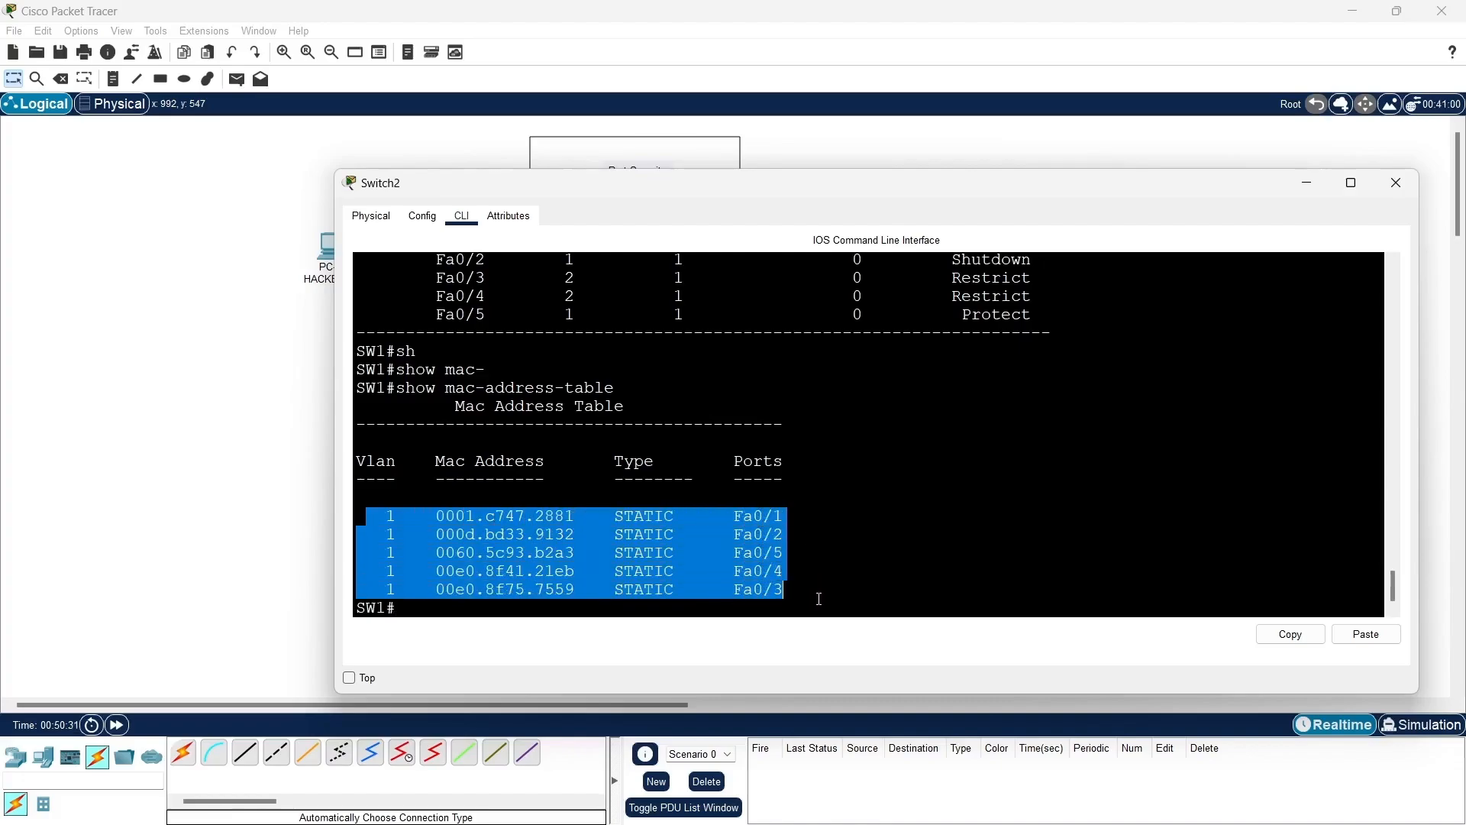
{"action": "left_click", "coordinate": [1305, 185]}
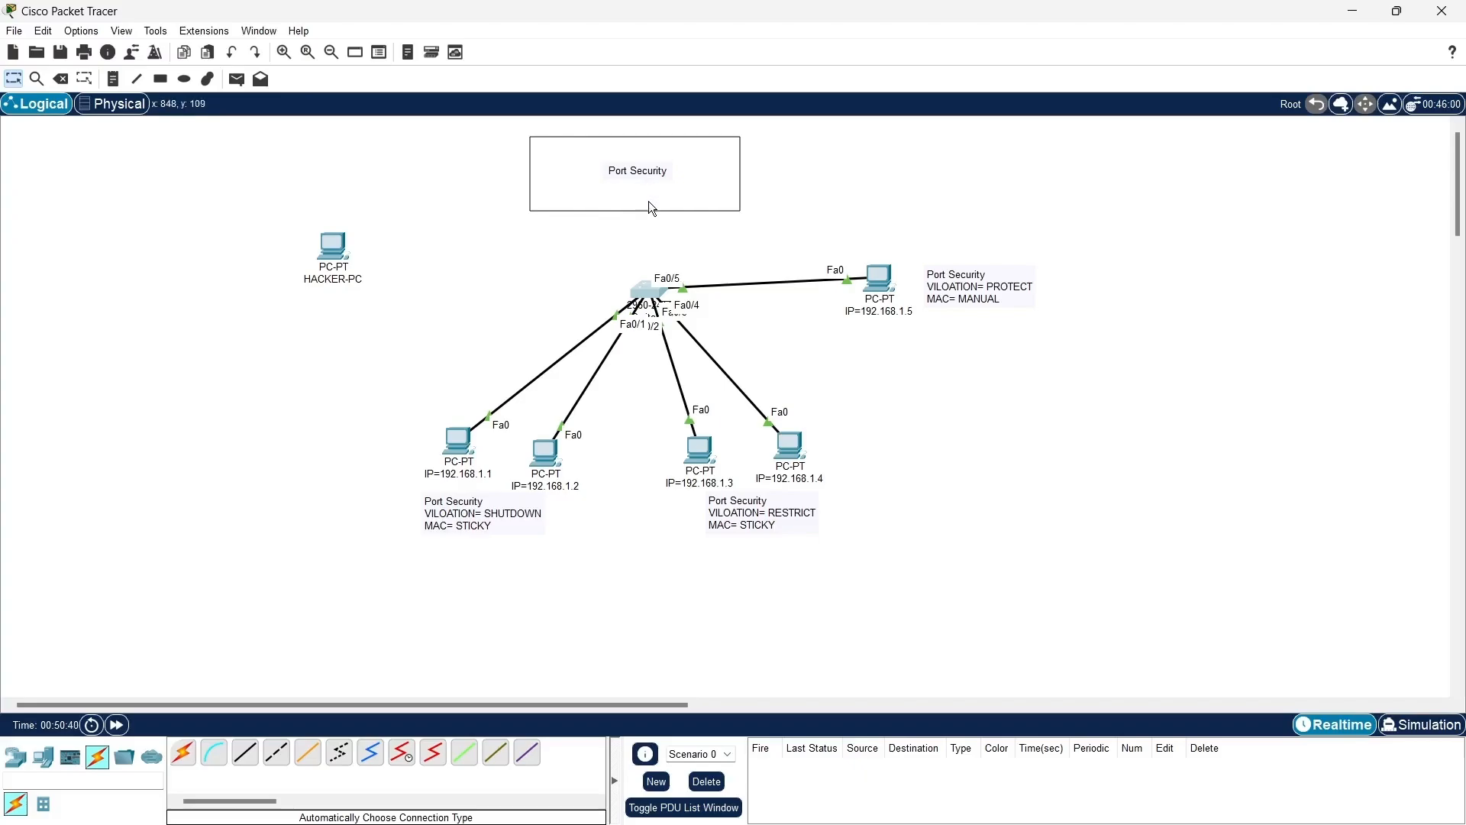
- Reopen the switch's command line and run show ip int bri
{"action": "left_click", "coordinate": [652, 292]}
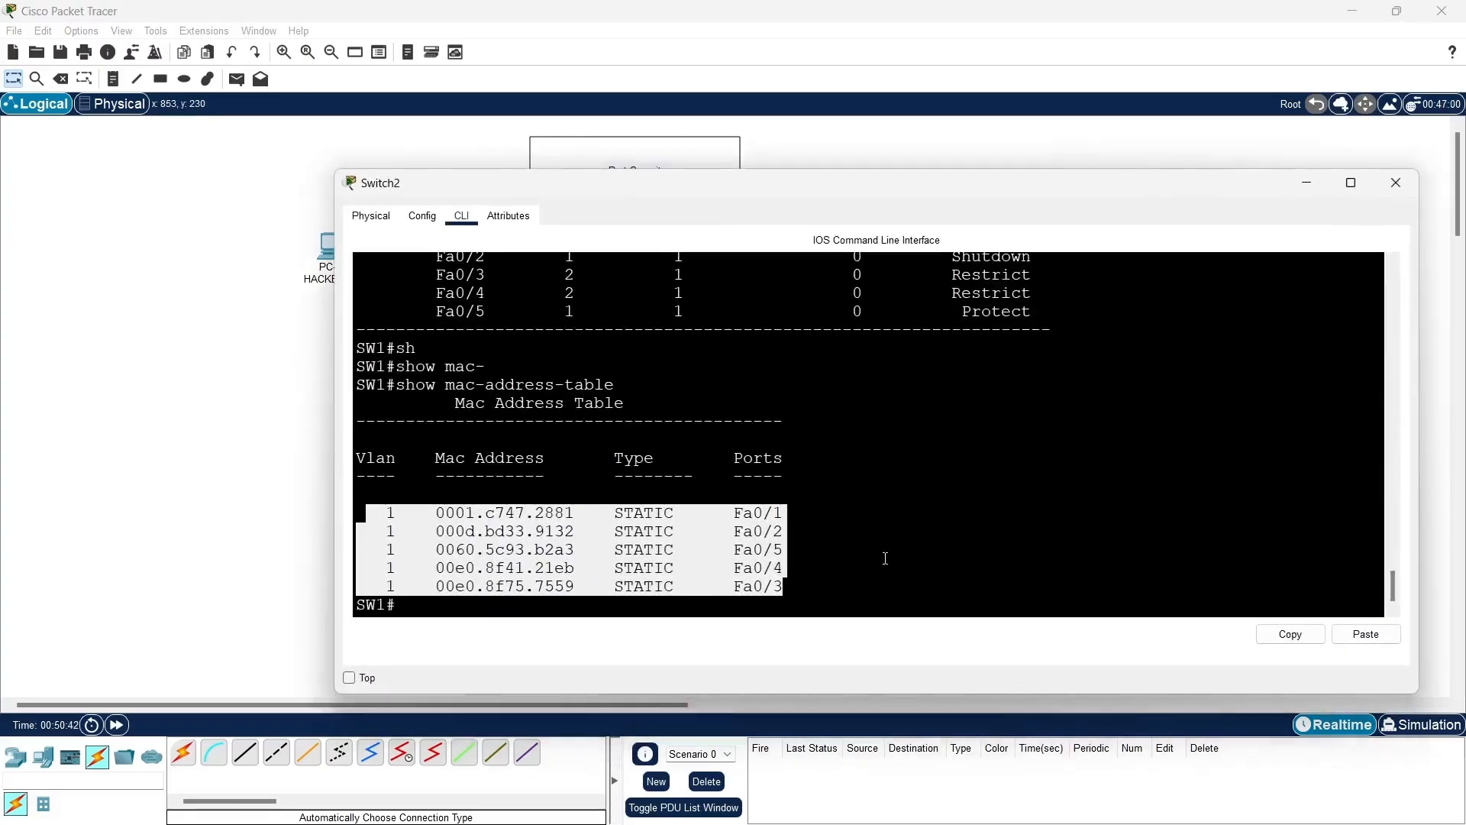
{"action": "left_click", "coordinate": [838, 615]}
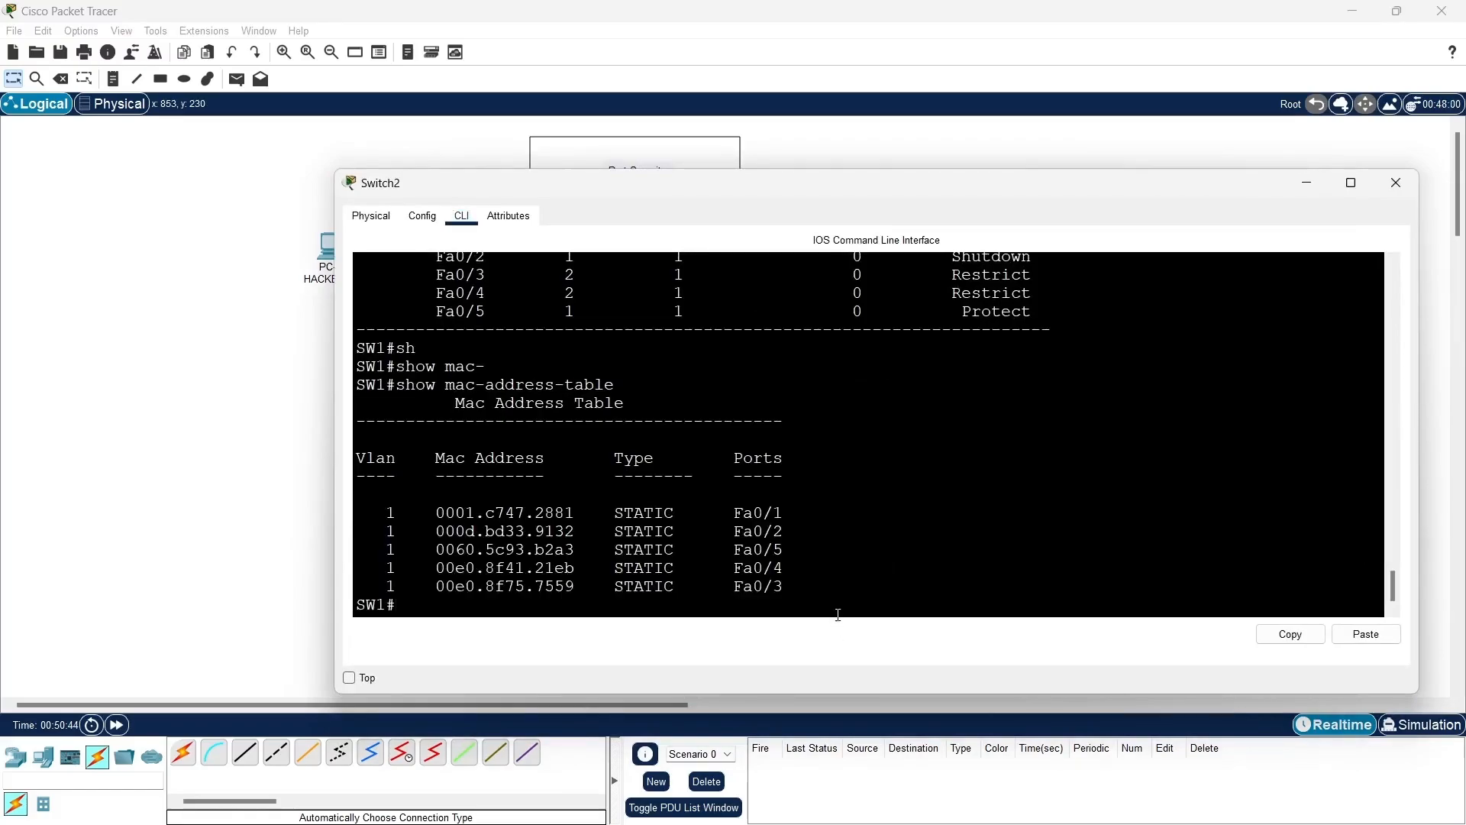
{"action": "type", "text": "sh"}
{"action": "key", "text": "Tab"}
{"action": "type", "text": "i"}
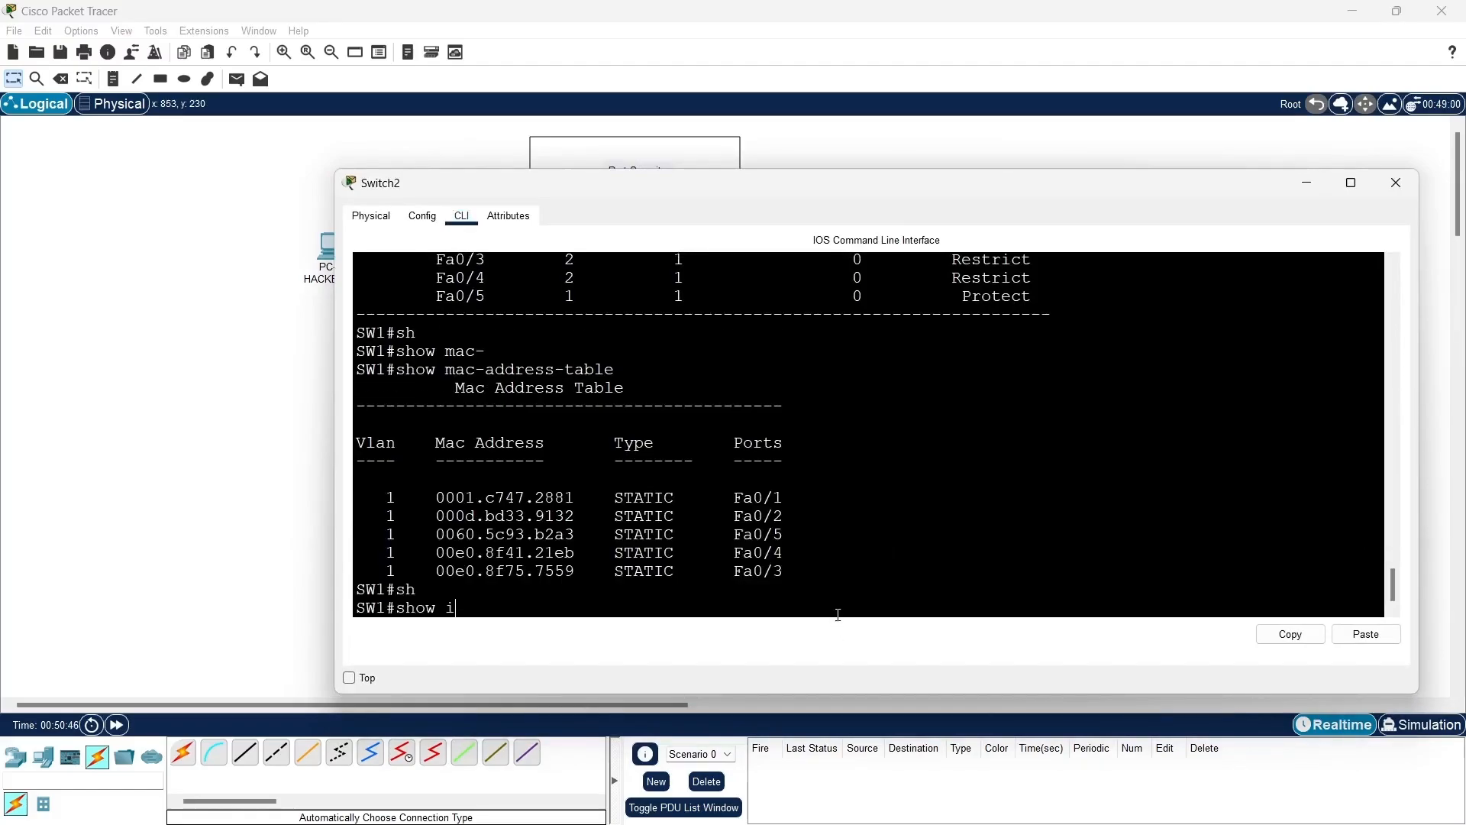
{"action": "type", "text": "p int bri"}
{"action": "key", "text": "Return"}
{"action": "key", "text": "Return"}
{"action": "key", "text": "Return"}
{"action": "key", "text": "Return"}
{"action": "key", "text": "Return"}
{"action": "key", "text": "Return"}
{"action": "key", "text": "Return"}
{"action": "key", "text": "Return"}
{"action": "key", "text": "Return"}
{"action": "key", "text": "Return"}
{"action": "key", "text": "Return"}
{"action": "key", "text": "Return"}
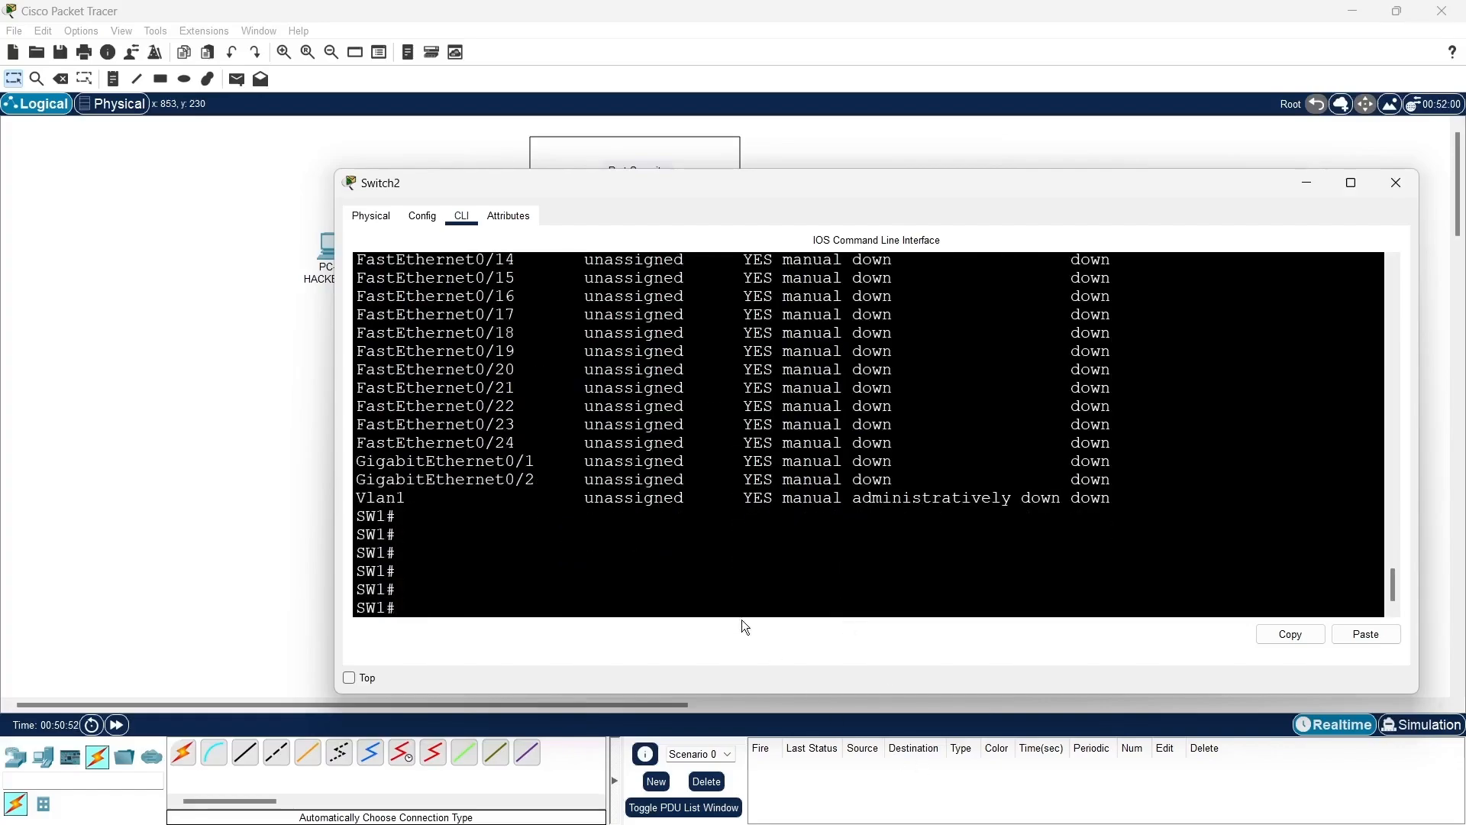
- Examine the status of all interfaces in the brief listing and minimize the switch window
{"action": "scroll", "coordinate": [653, 535], "scroll_direction": "up", "scroll_amount": 5}
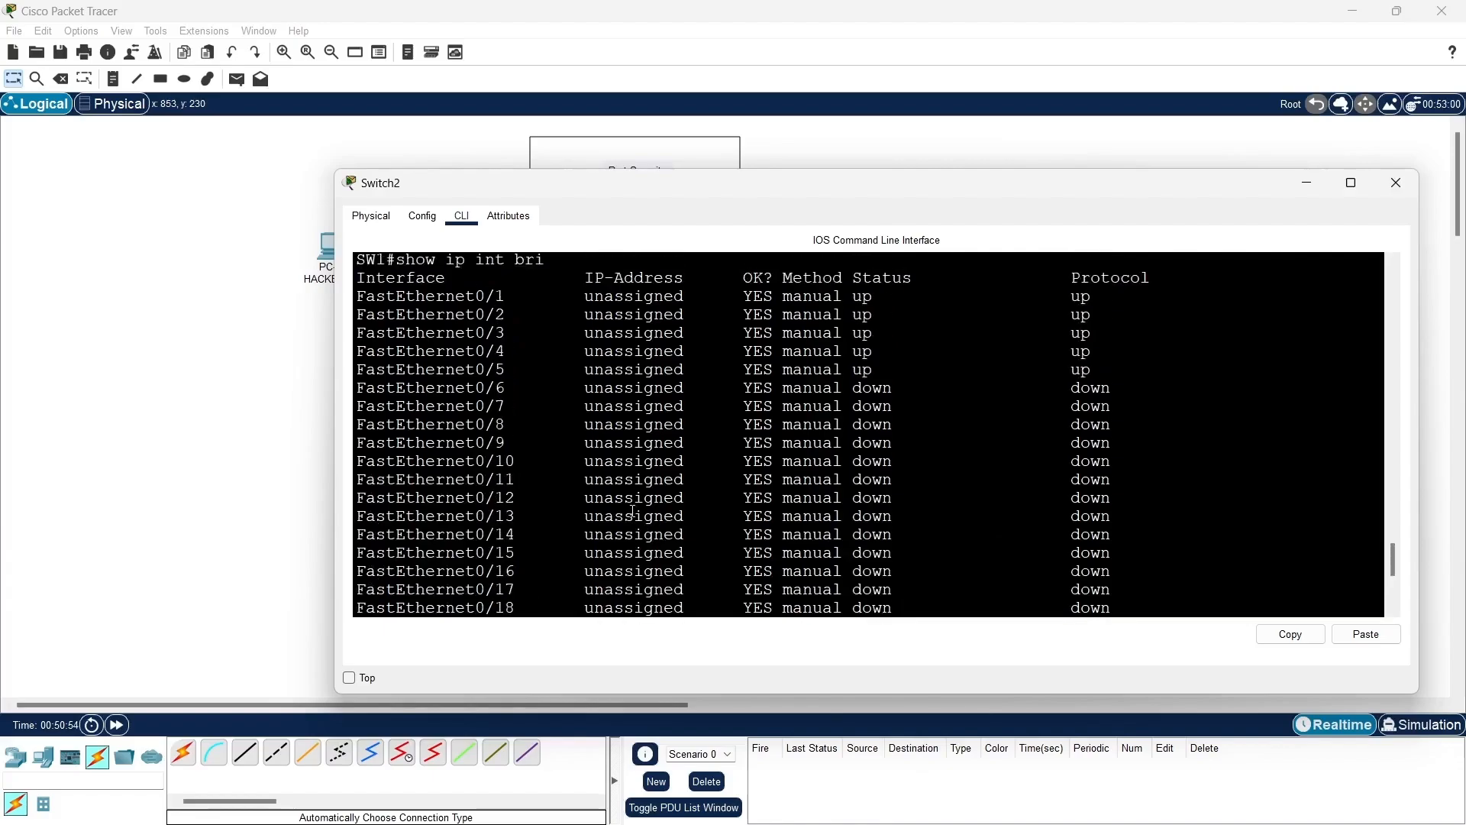
{"action": "scroll", "coordinate": [632, 511], "scroll_direction": "up", "scroll_amount": 1}
{"action": "scroll", "coordinate": [633, 511], "scroll_direction": "down", "scroll_amount": 3}
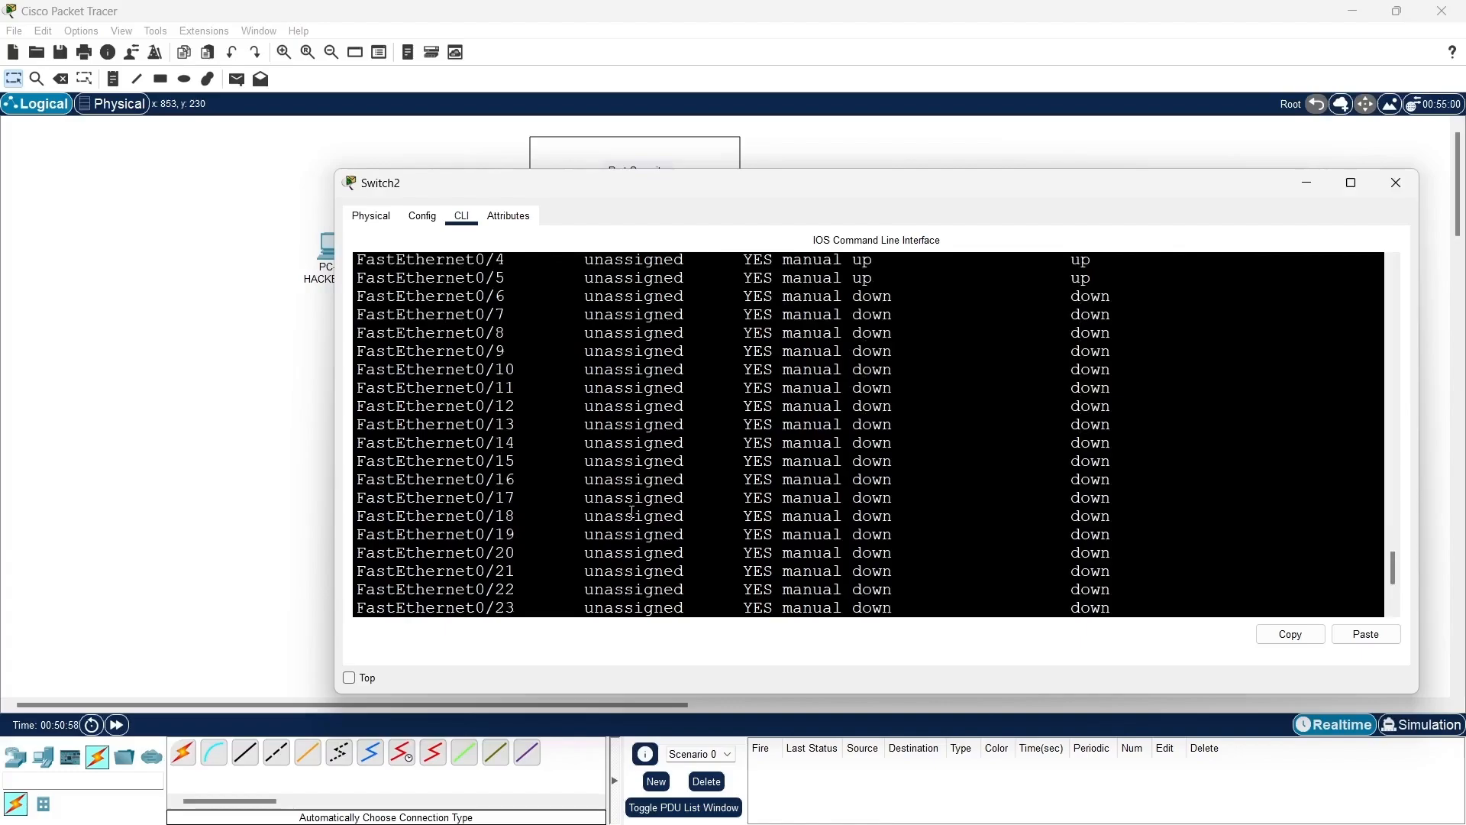
{"action": "scroll", "coordinate": [633, 510], "scroll_direction": "down", "scroll_amount": 2}
{"action": "scroll", "coordinate": [632, 510], "scroll_direction": "up", "scroll_amount": 2}
{"action": "left_click_drag", "start_coordinate": [357, 275], "coordinate": [998, 638]}
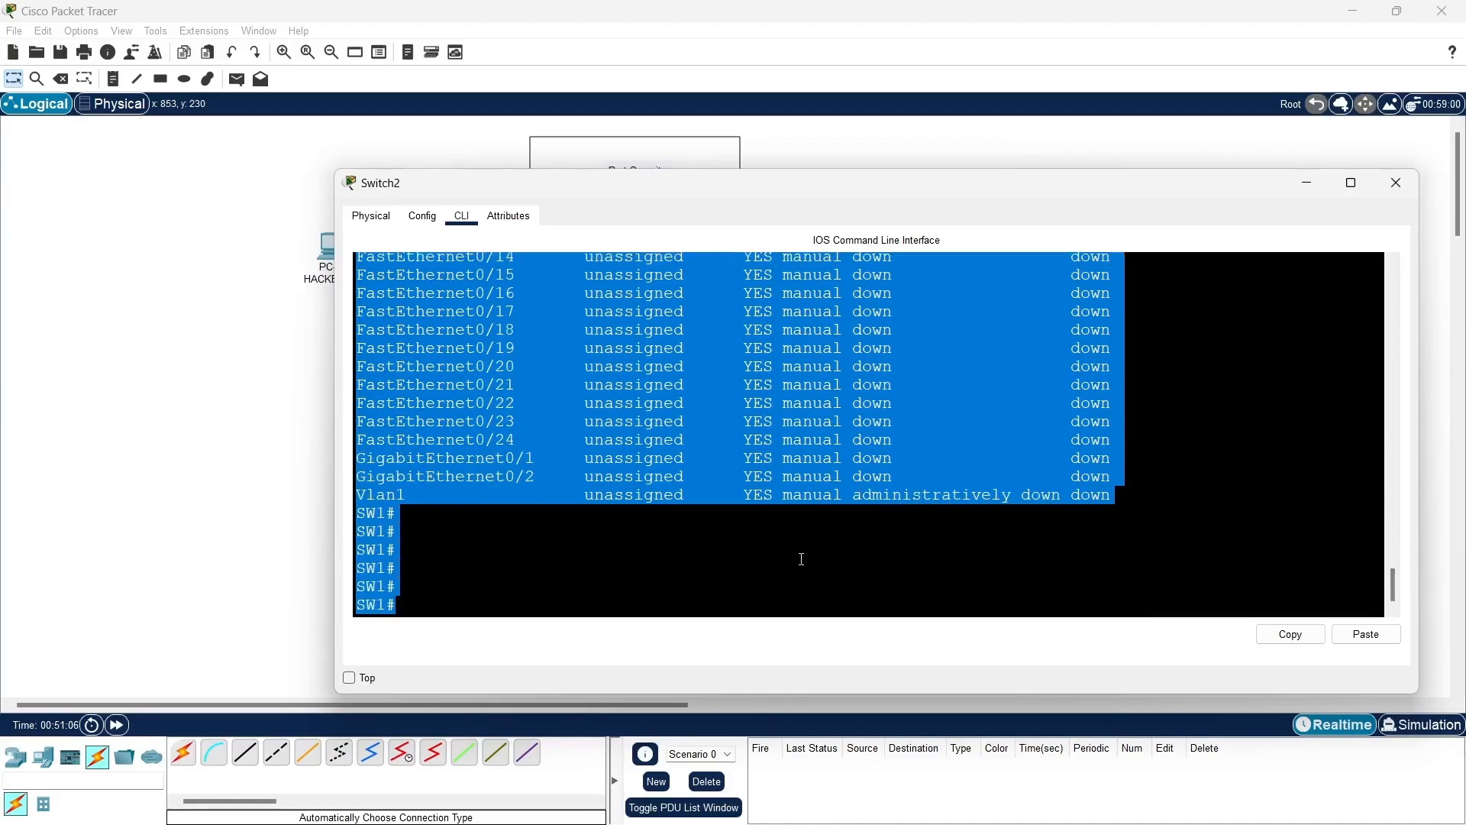
{"action": "left_click", "coordinate": [580, 607]}
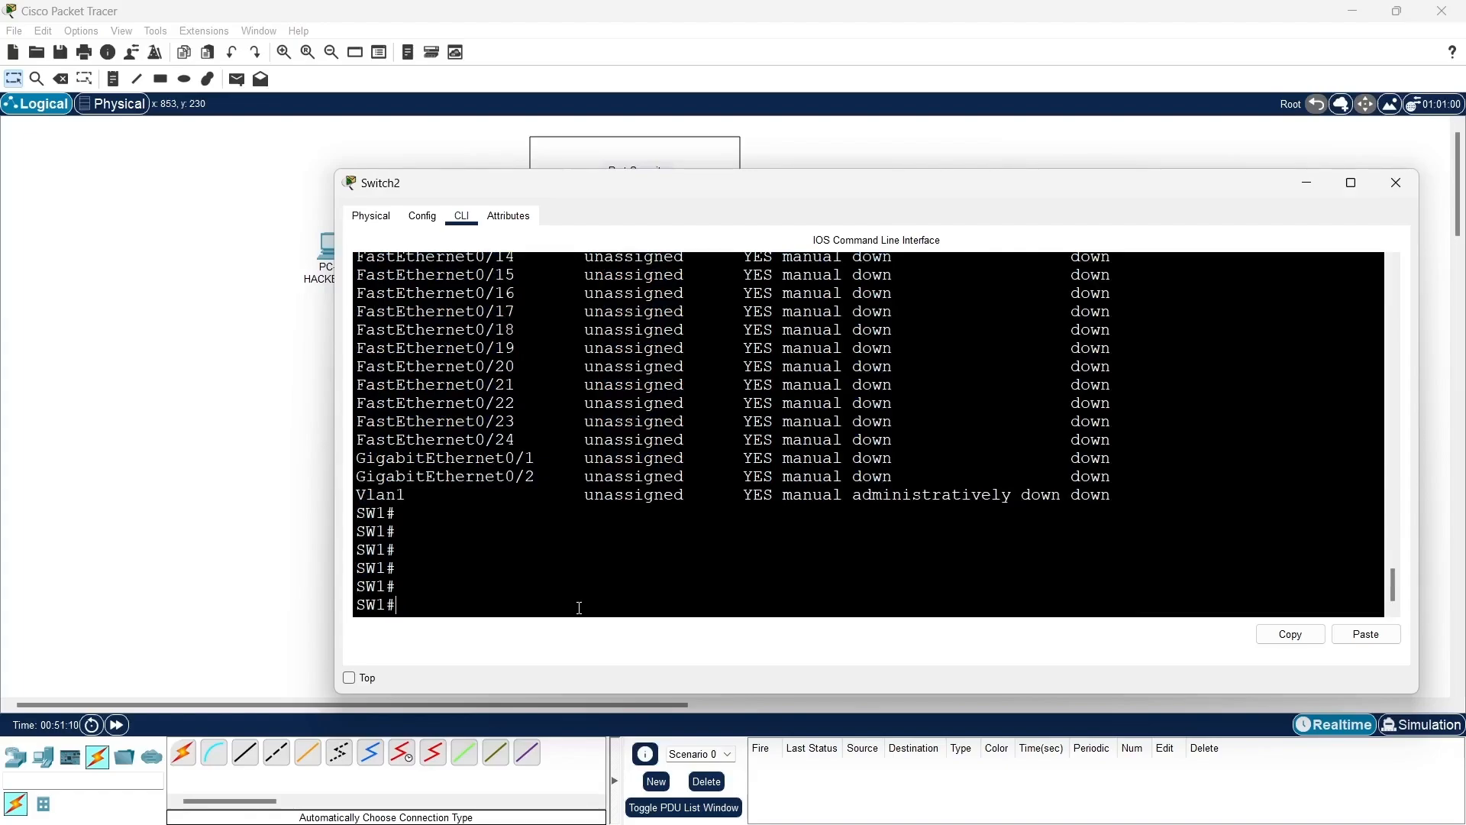
{"action": "left_click", "coordinate": [1309, 188]}
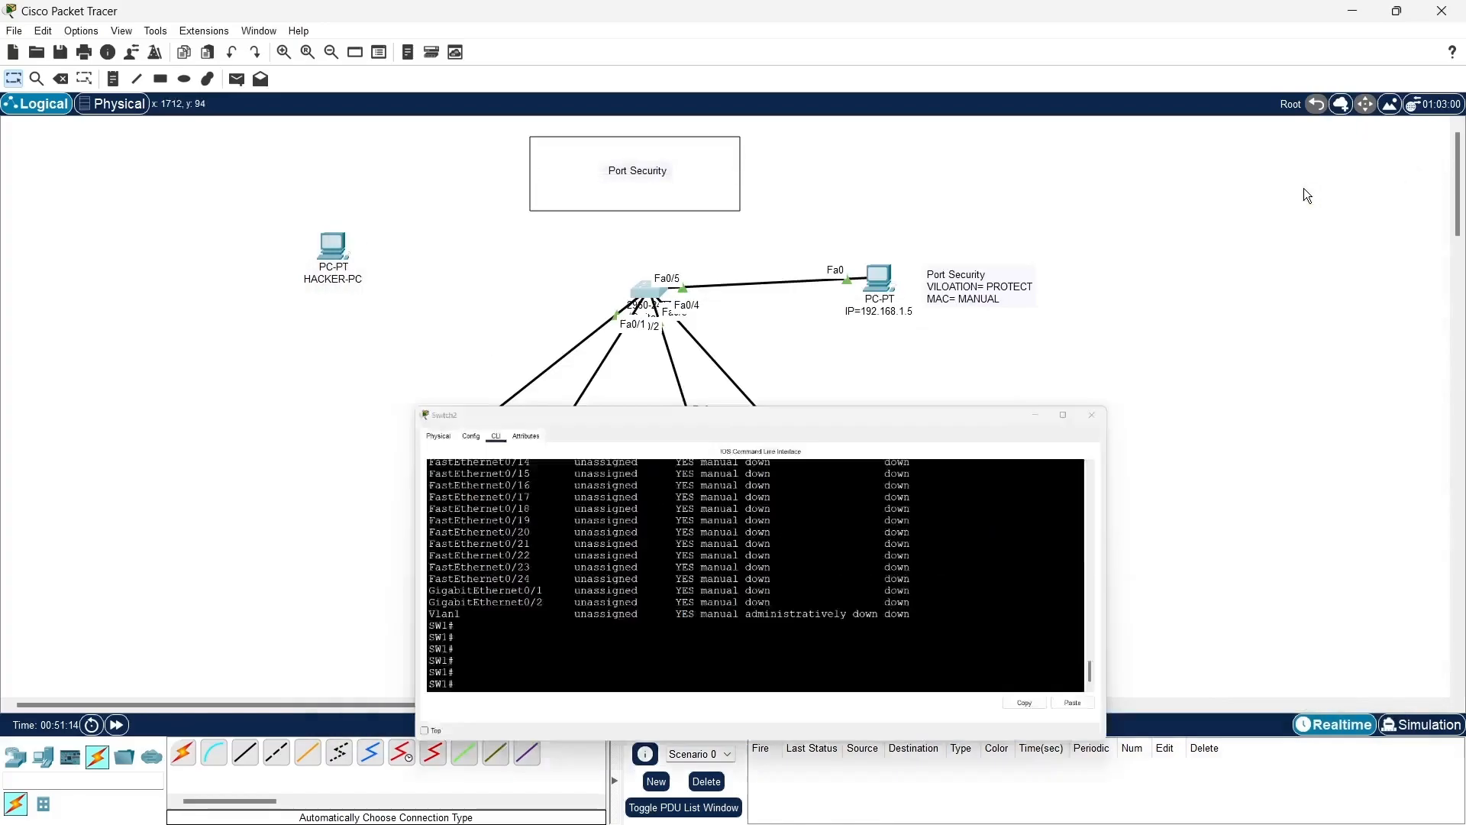